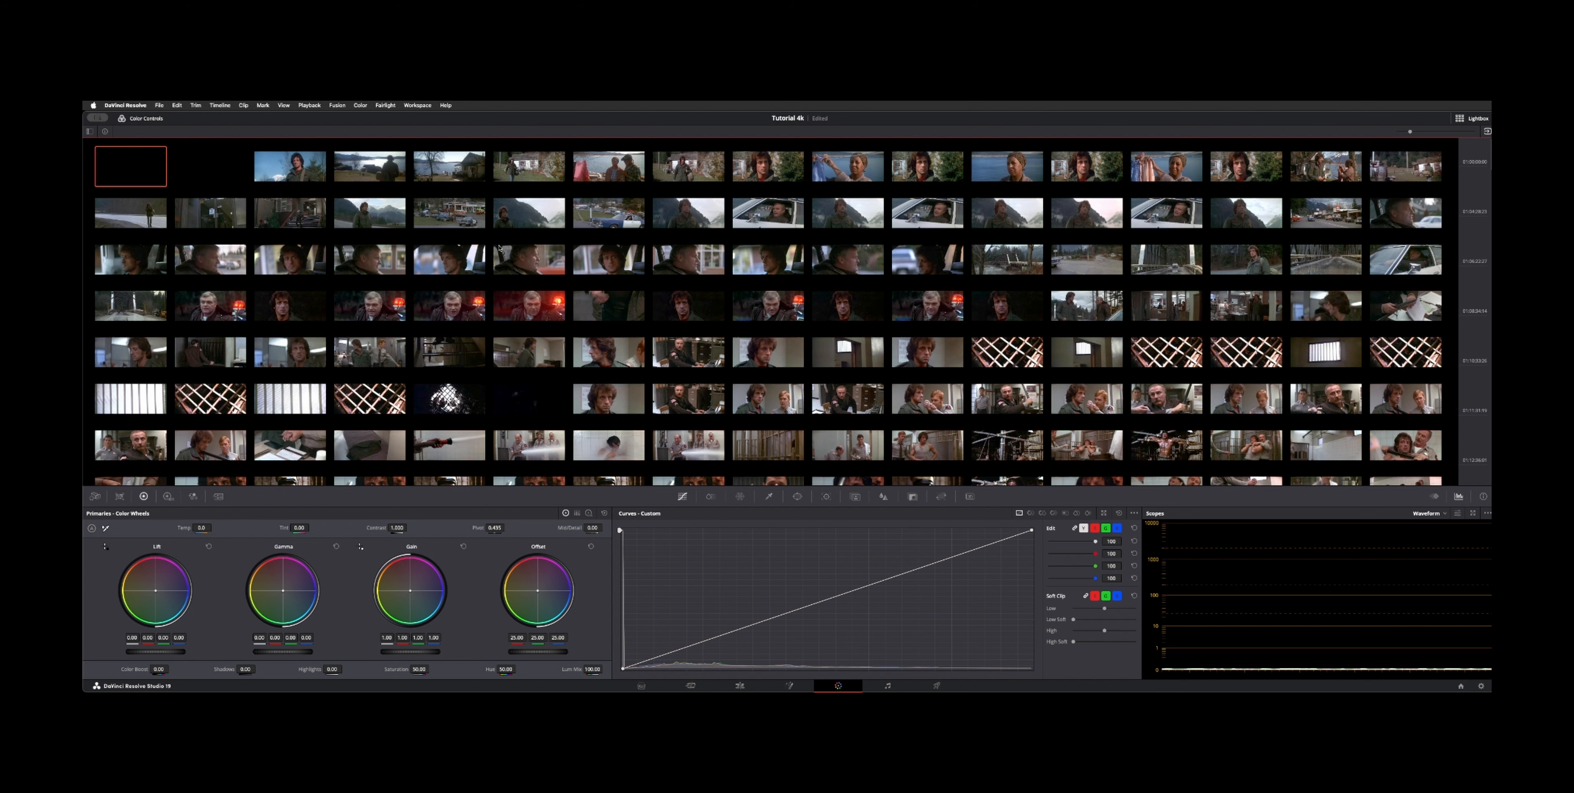
# Step: Hide the color controls beneath the Lightbox and enlarge the clip thumbnails
pyautogui.click(128, 120)
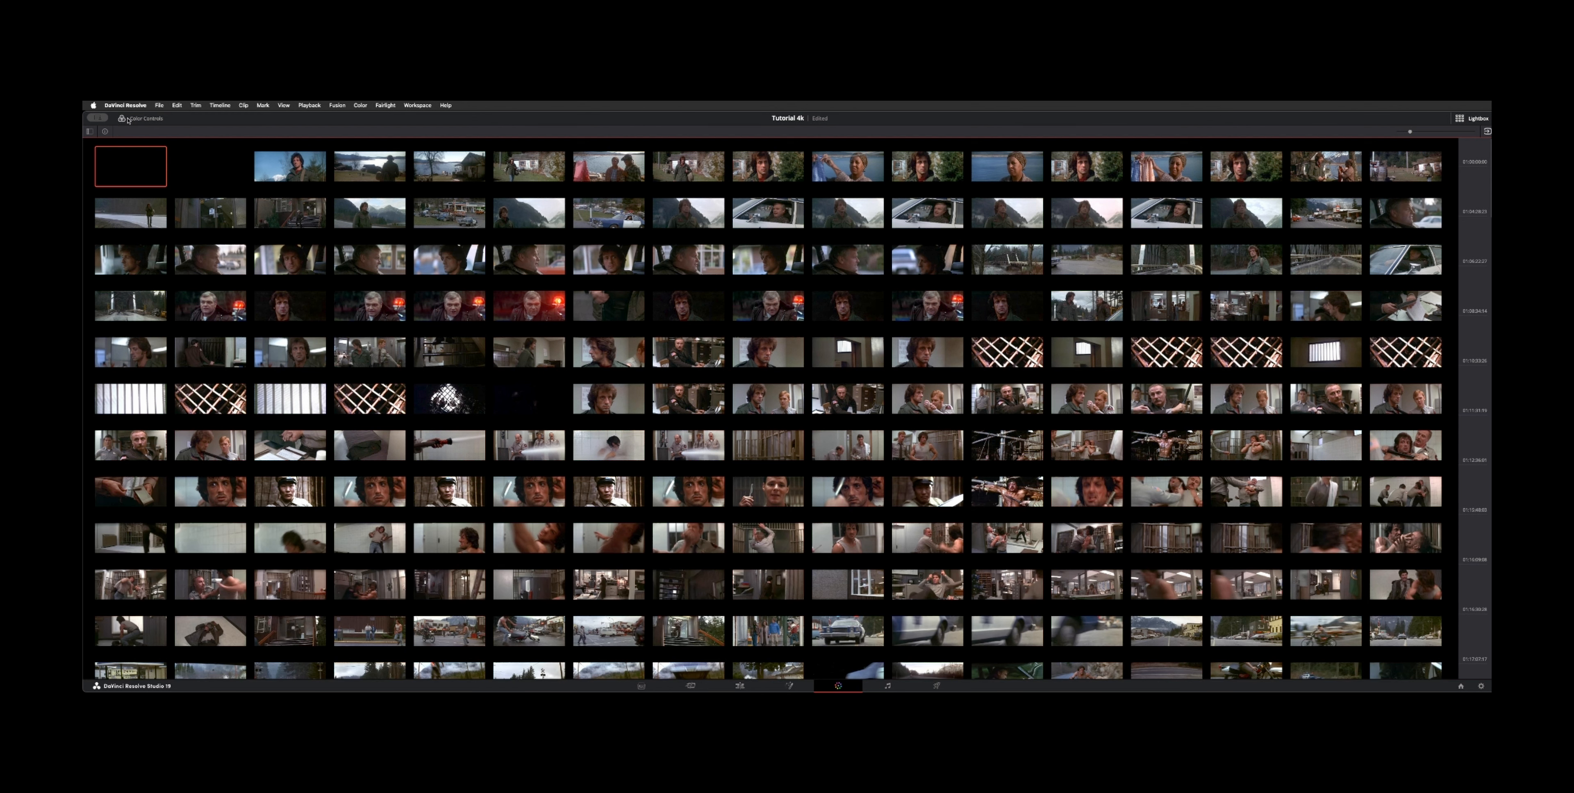
pyautogui.click(90, 131)
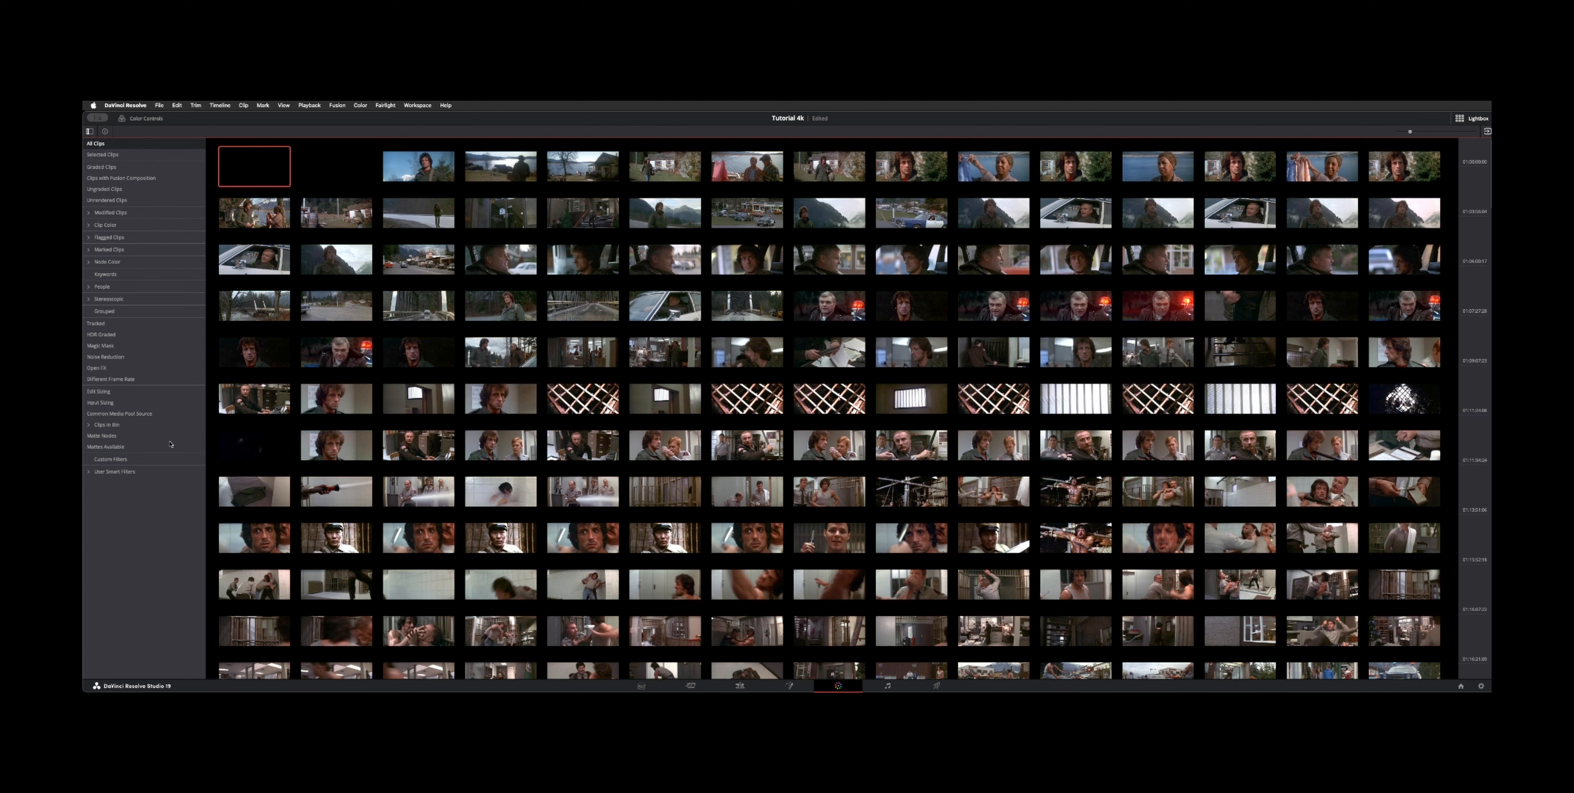
pyautogui.click(89, 131)
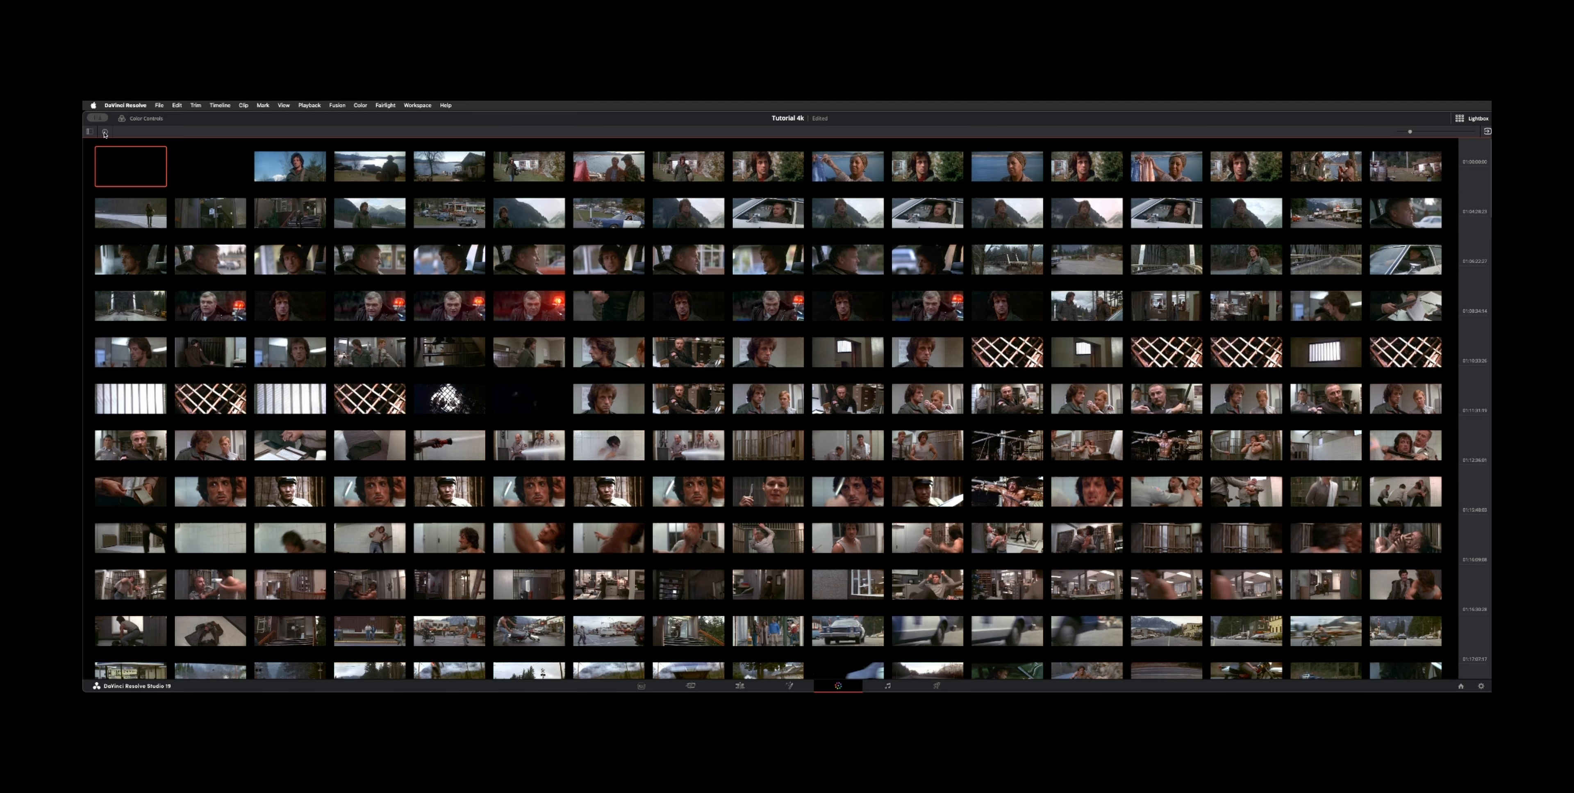
pyautogui.click(105, 132)
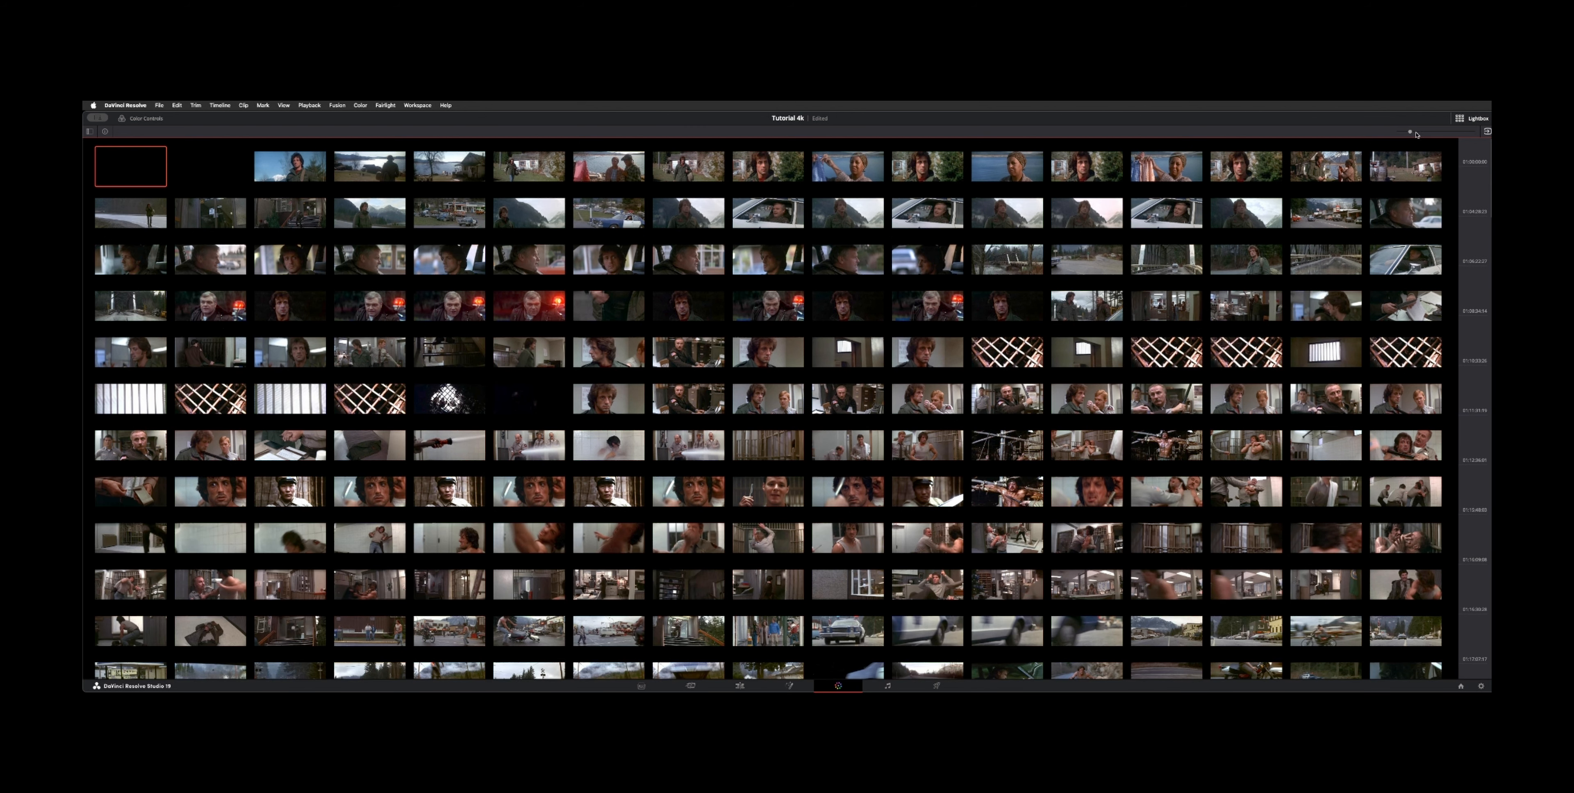
pyautogui.moveTo(1409, 132)
pyautogui.mouseDown()
pyautogui.moveTo(1433, 133)
pyautogui.moveTo(1419, 135)
pyautogui.mouseUp()
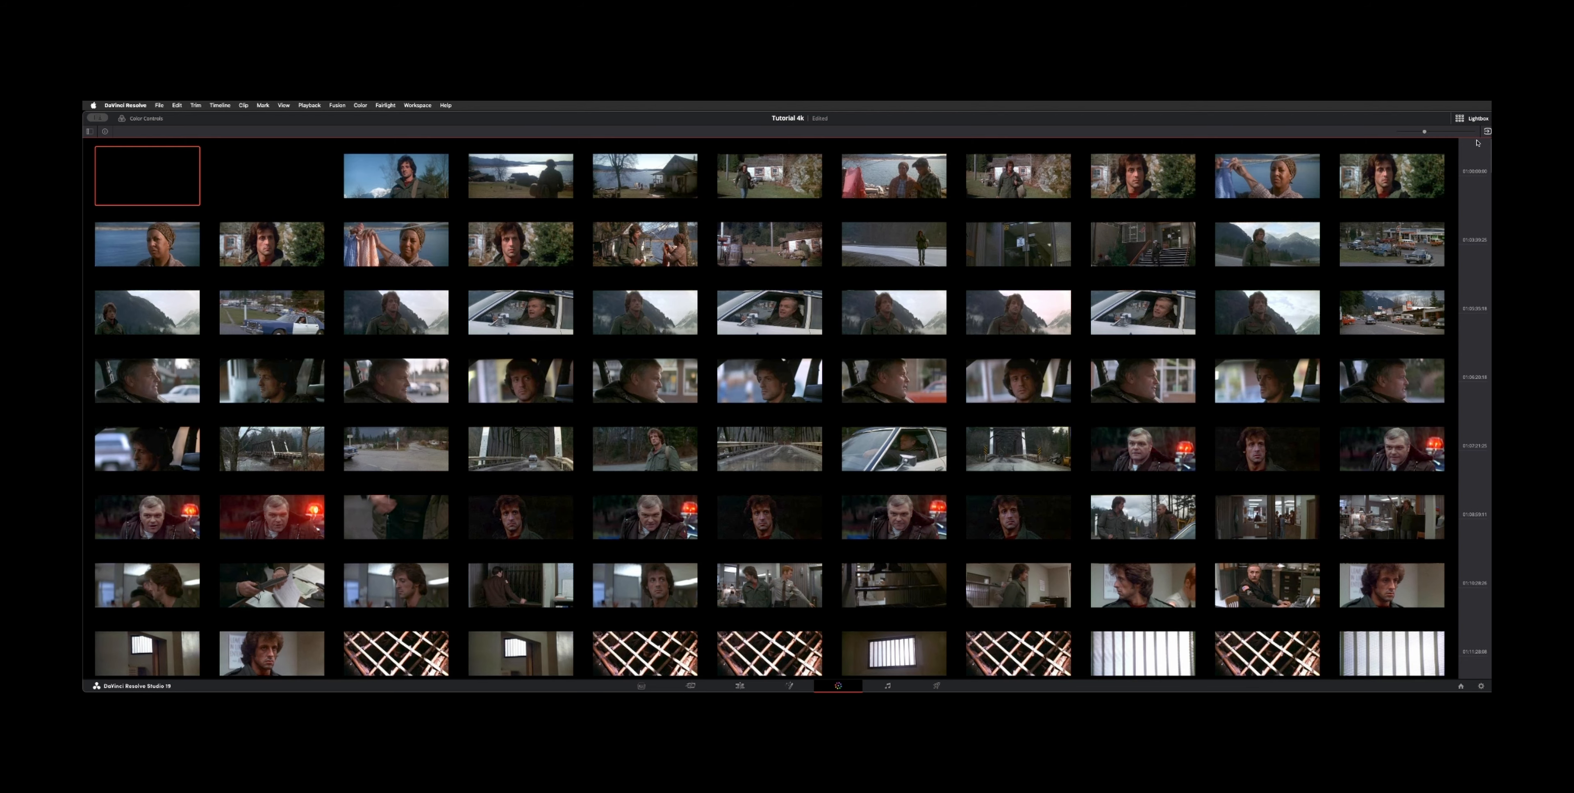
pyautogui.click(1487, 132)
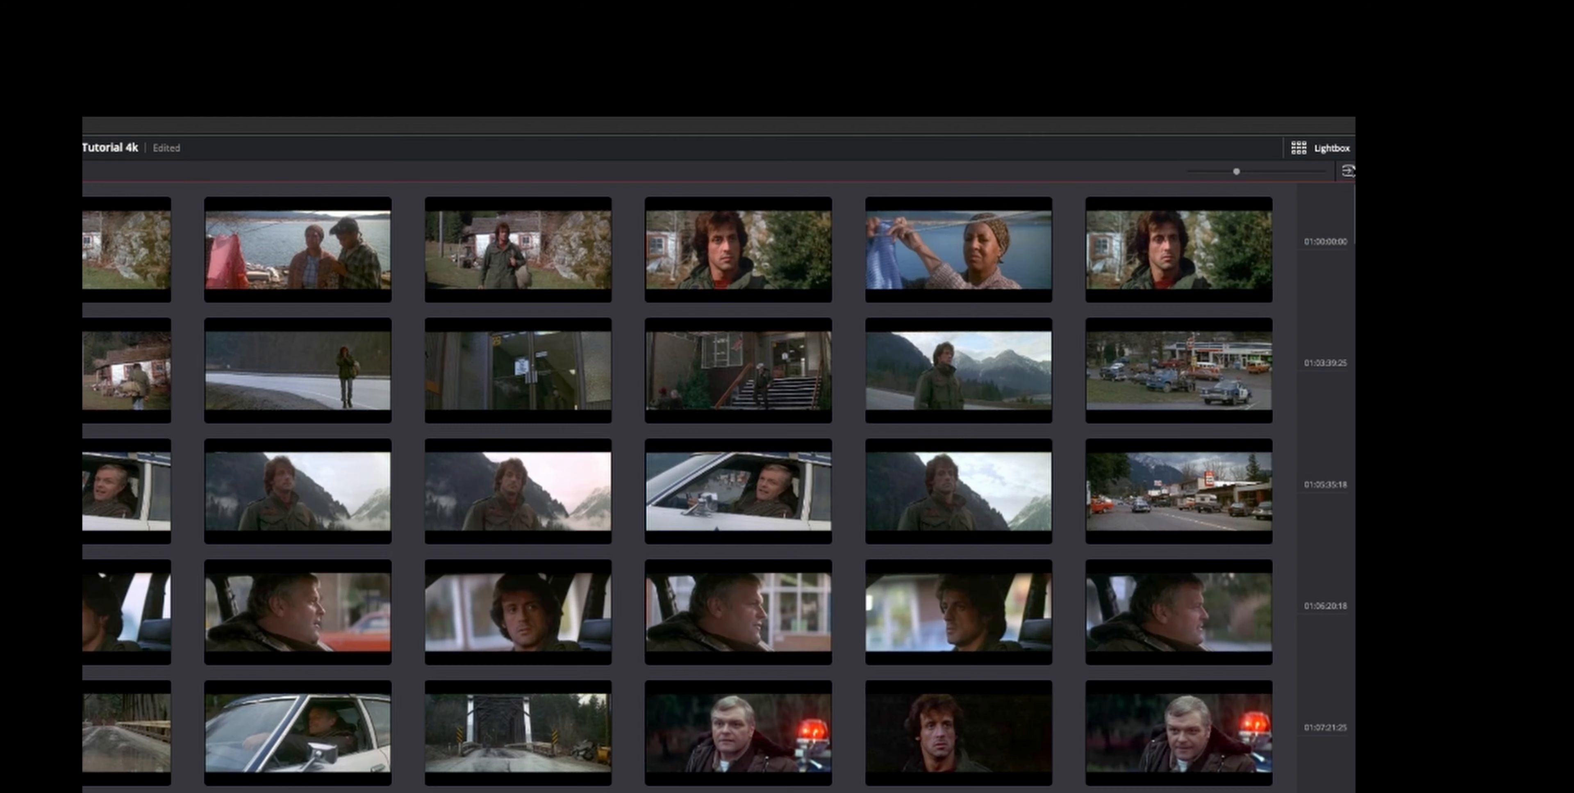
pyautogui.click(1486, 132)
pyautogui.click(1350, 172)
pyautogui.click(1350, 172)
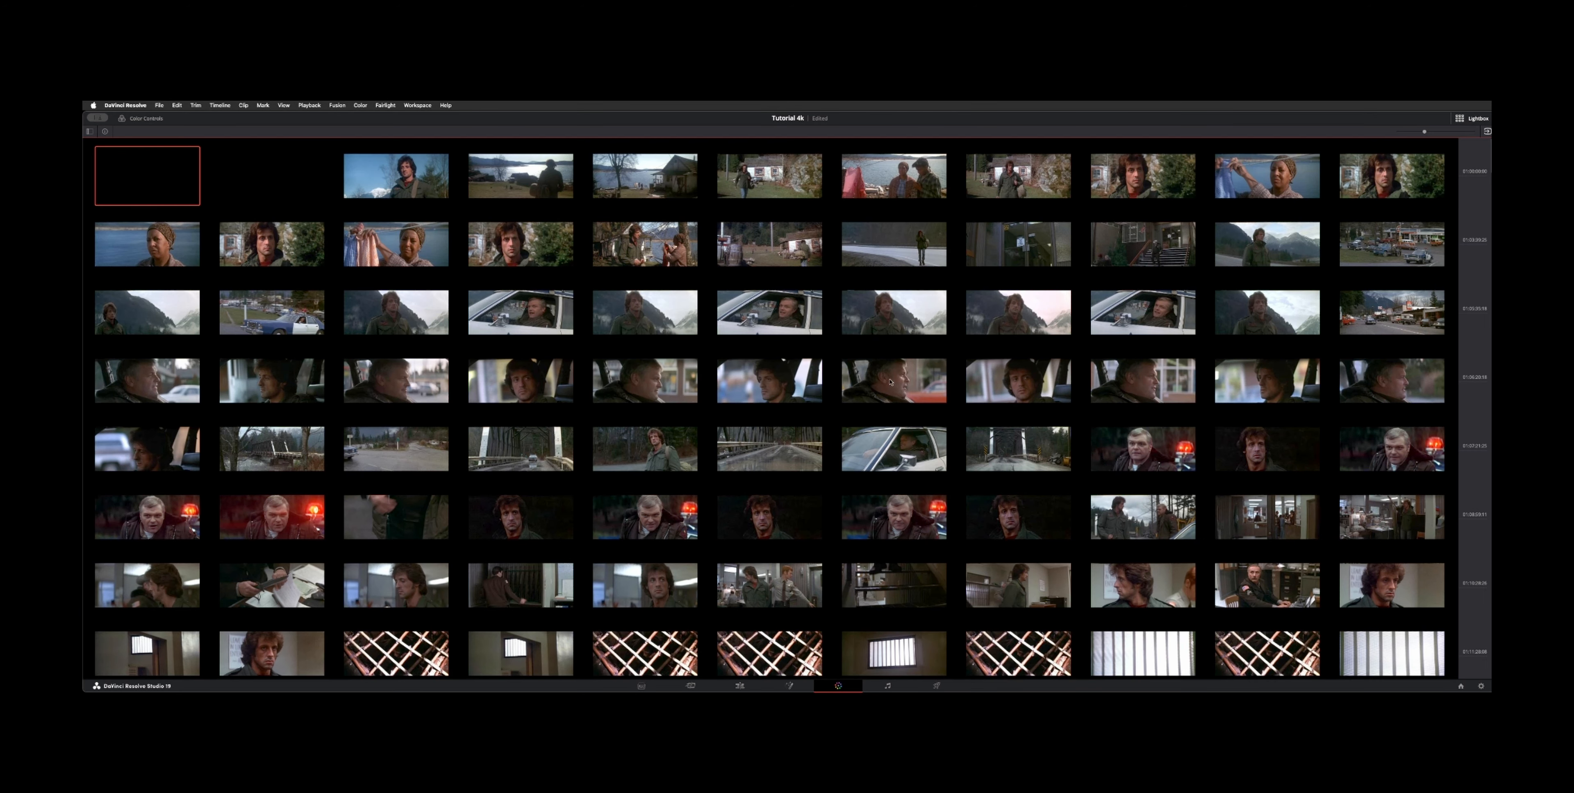
pyautogui.click(418, 105)
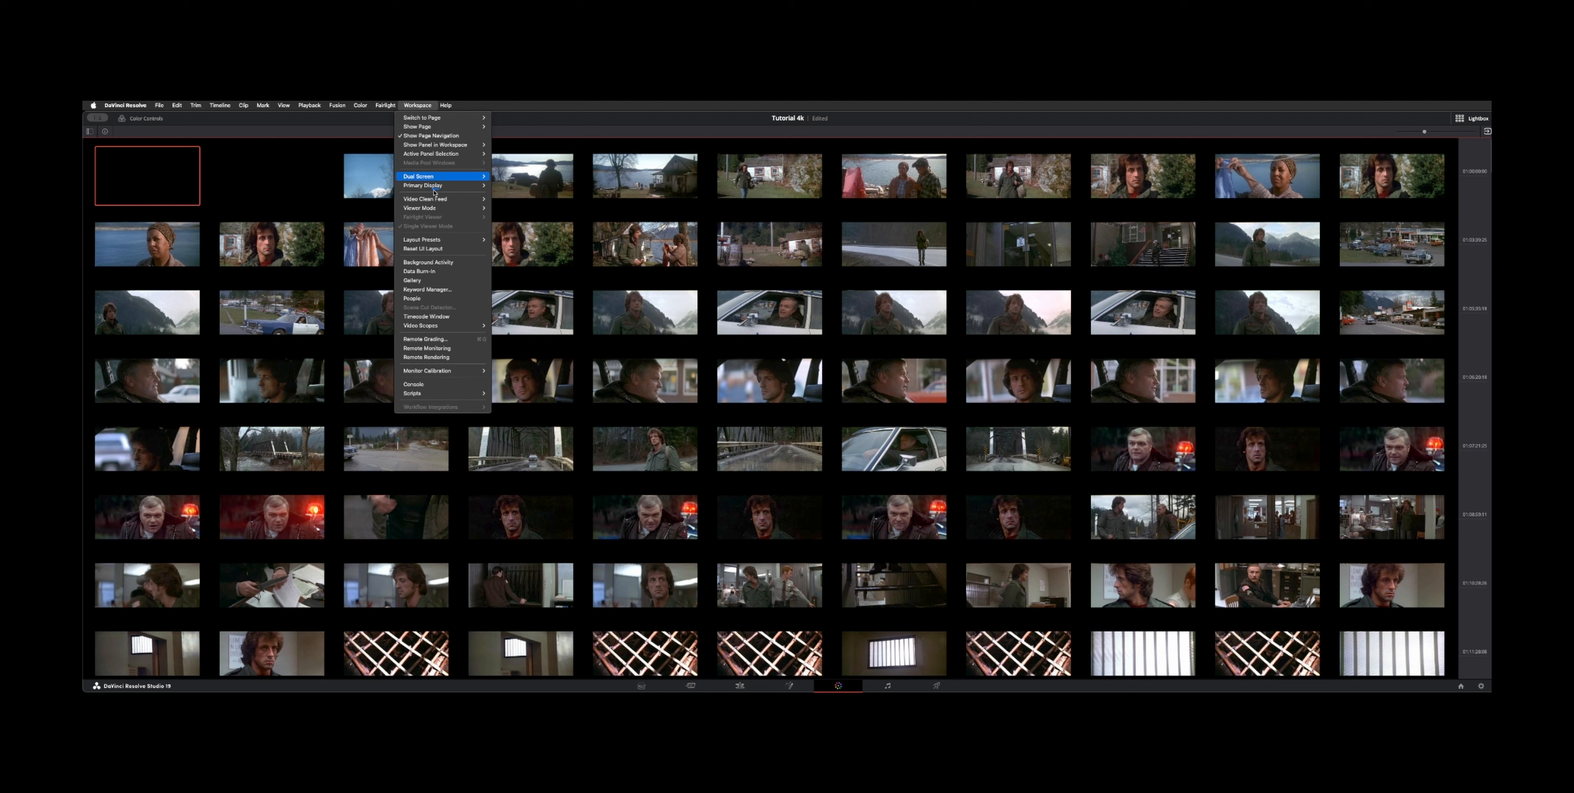
pyautogui.moveTo(452, 203)
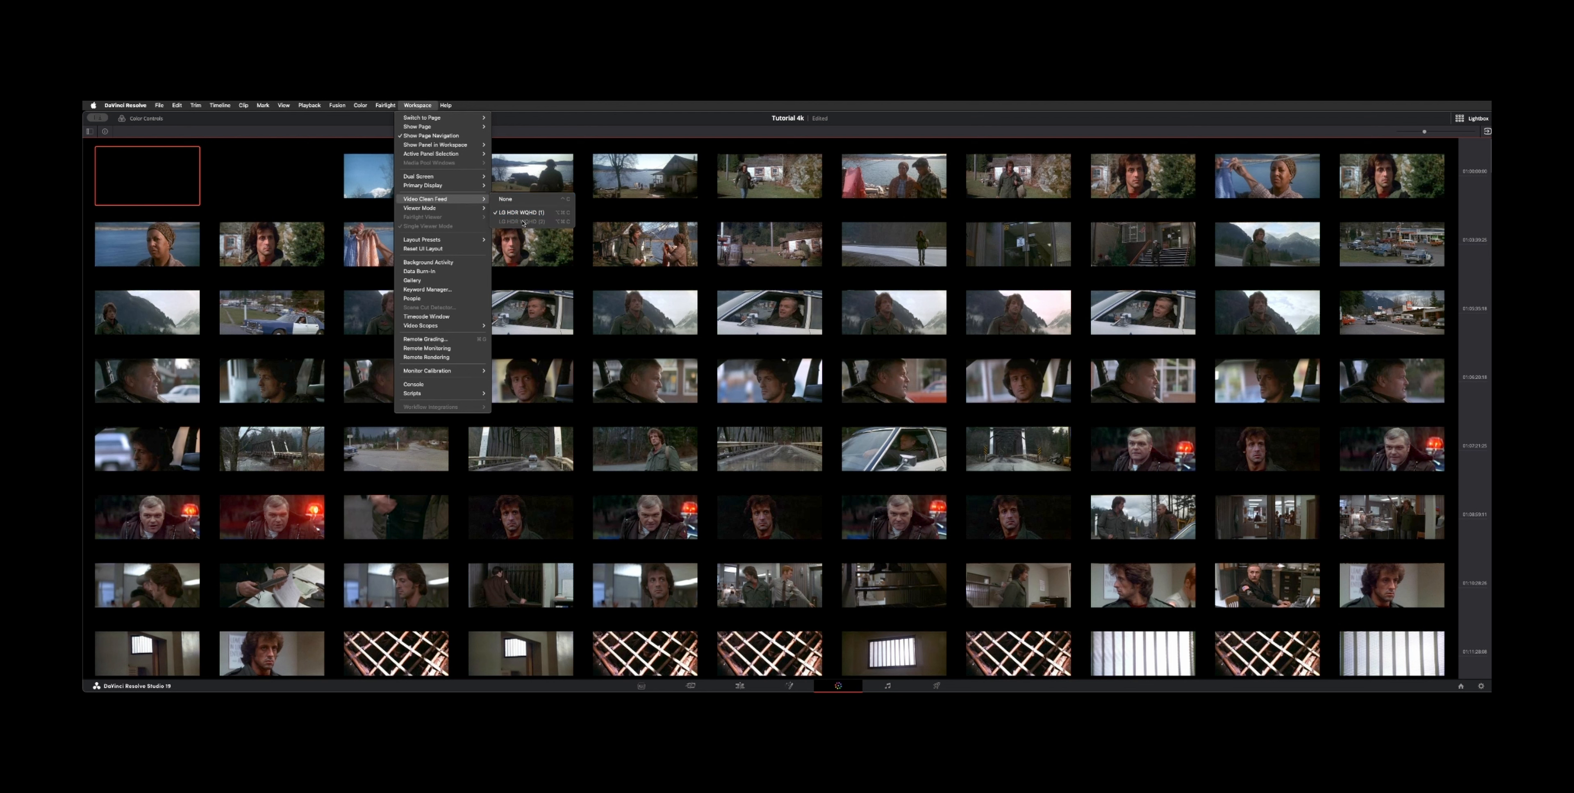
pyautogui.click(639, 134)
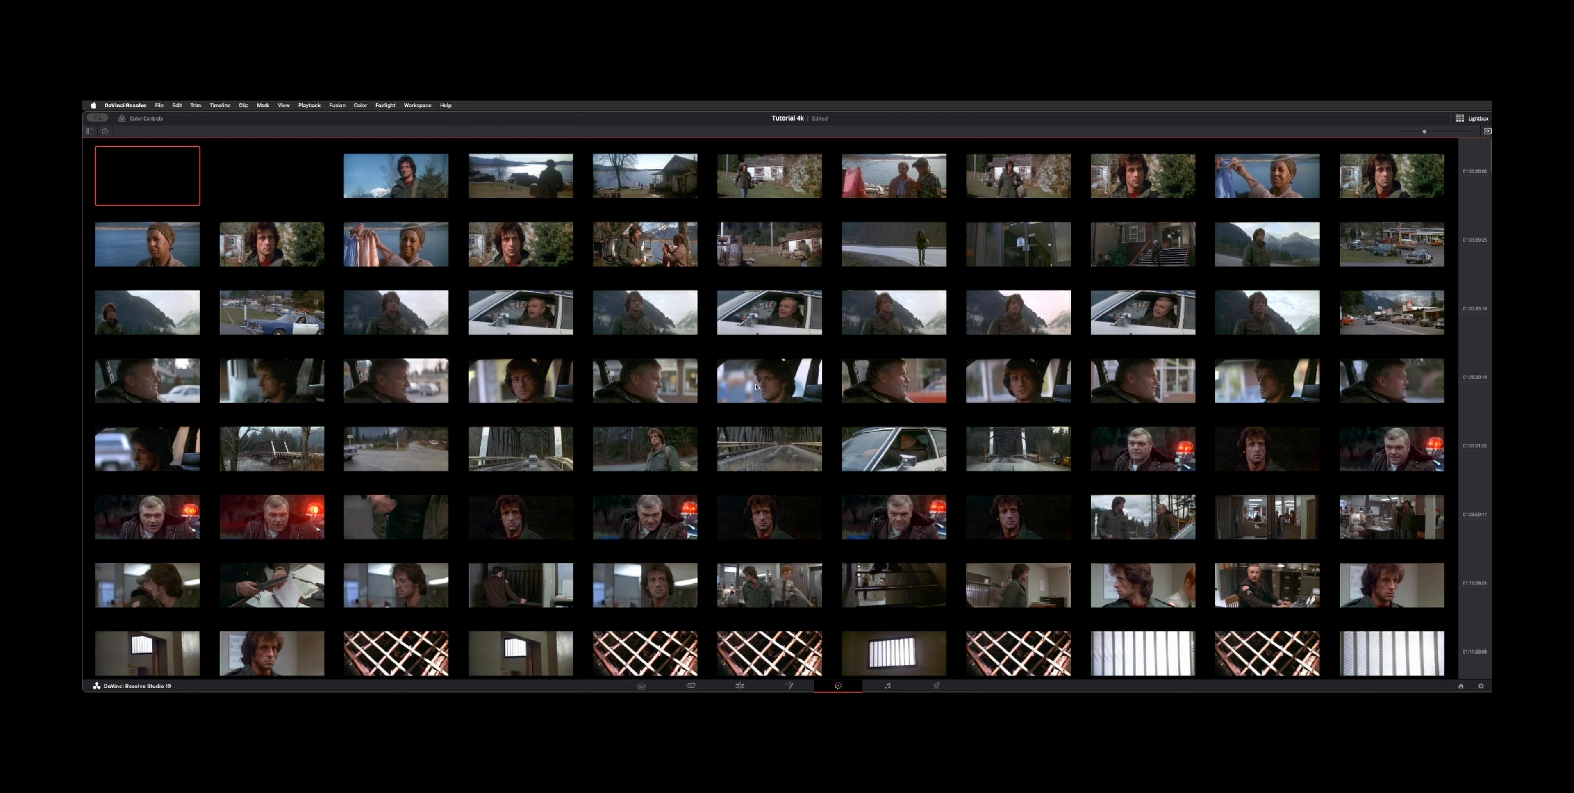
# Step: Select the six clips with flashing red police lights and add them into a new group named Red Light
pyautogui.scroll(-5, 797, 293)
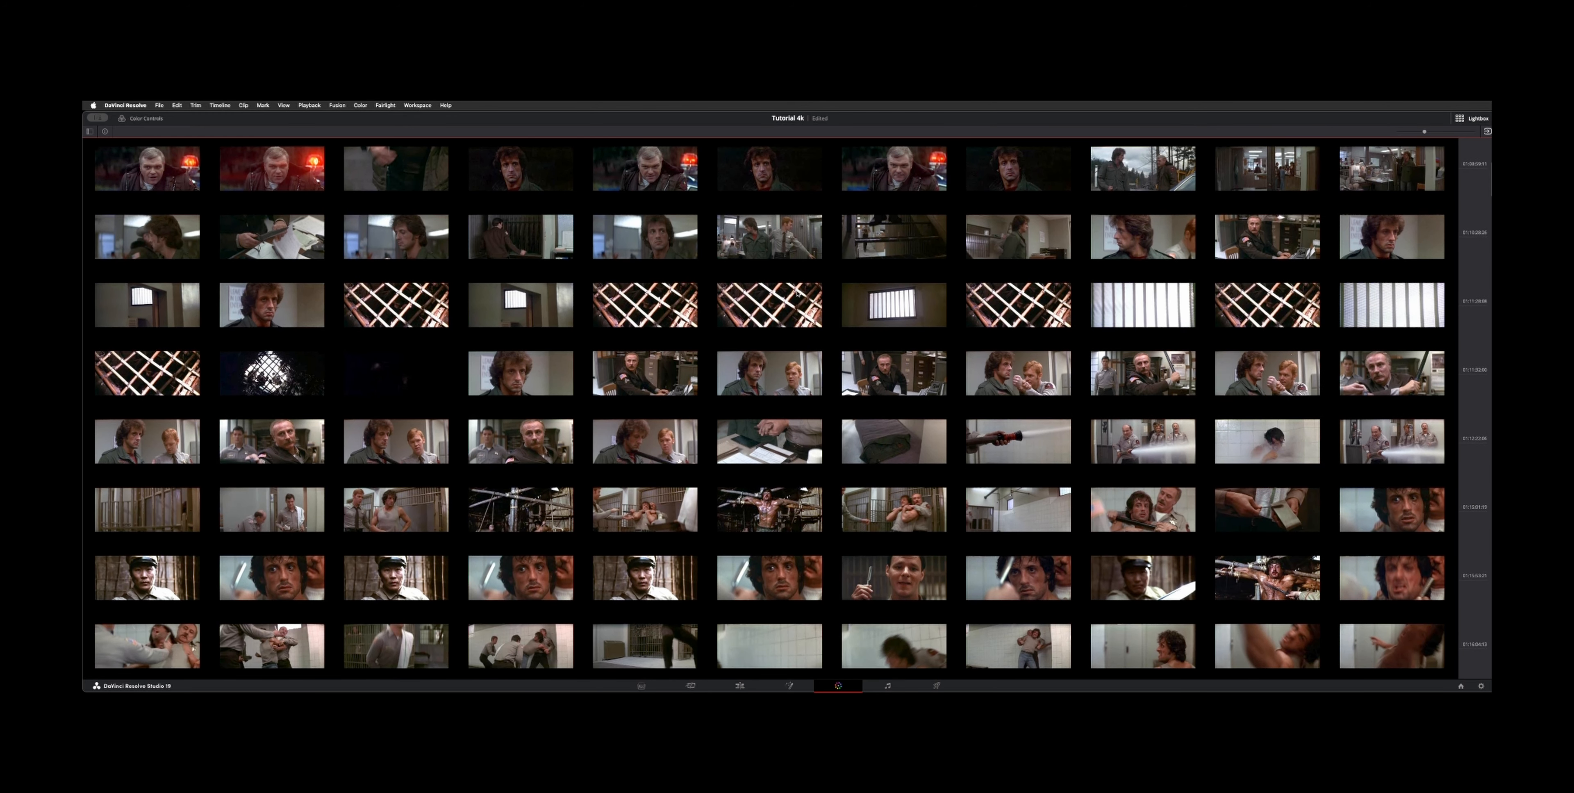
pyautogui.scroll(2, 797, 293)
pyautogui.scroll(2, 797, 293)
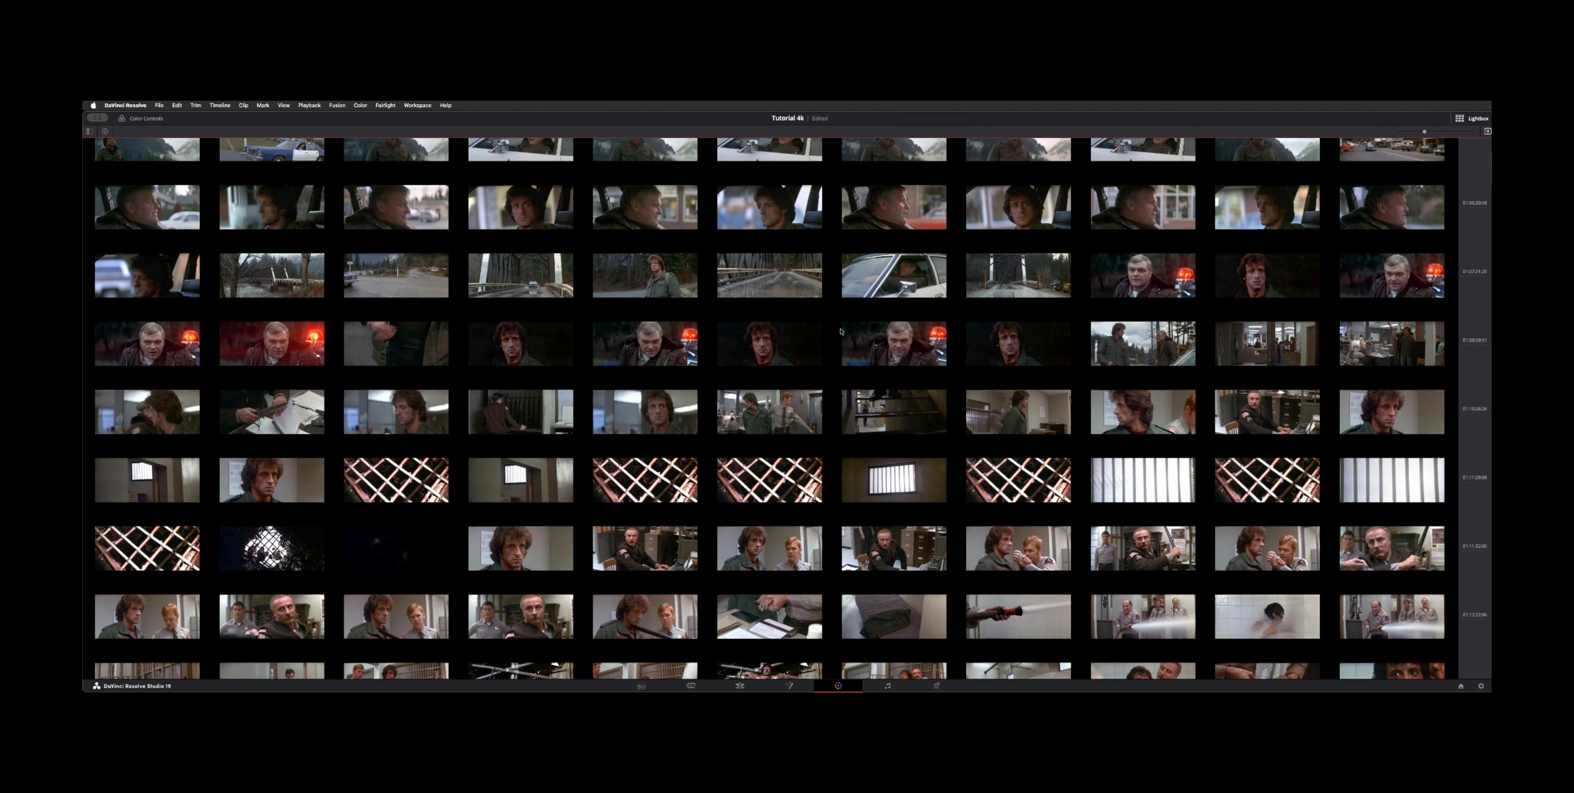
pyautogui.click(1122, 282)
pyautogui.keyDown('super'); pyautogui.click(1385, 286); pyautogui.keyUp('super')
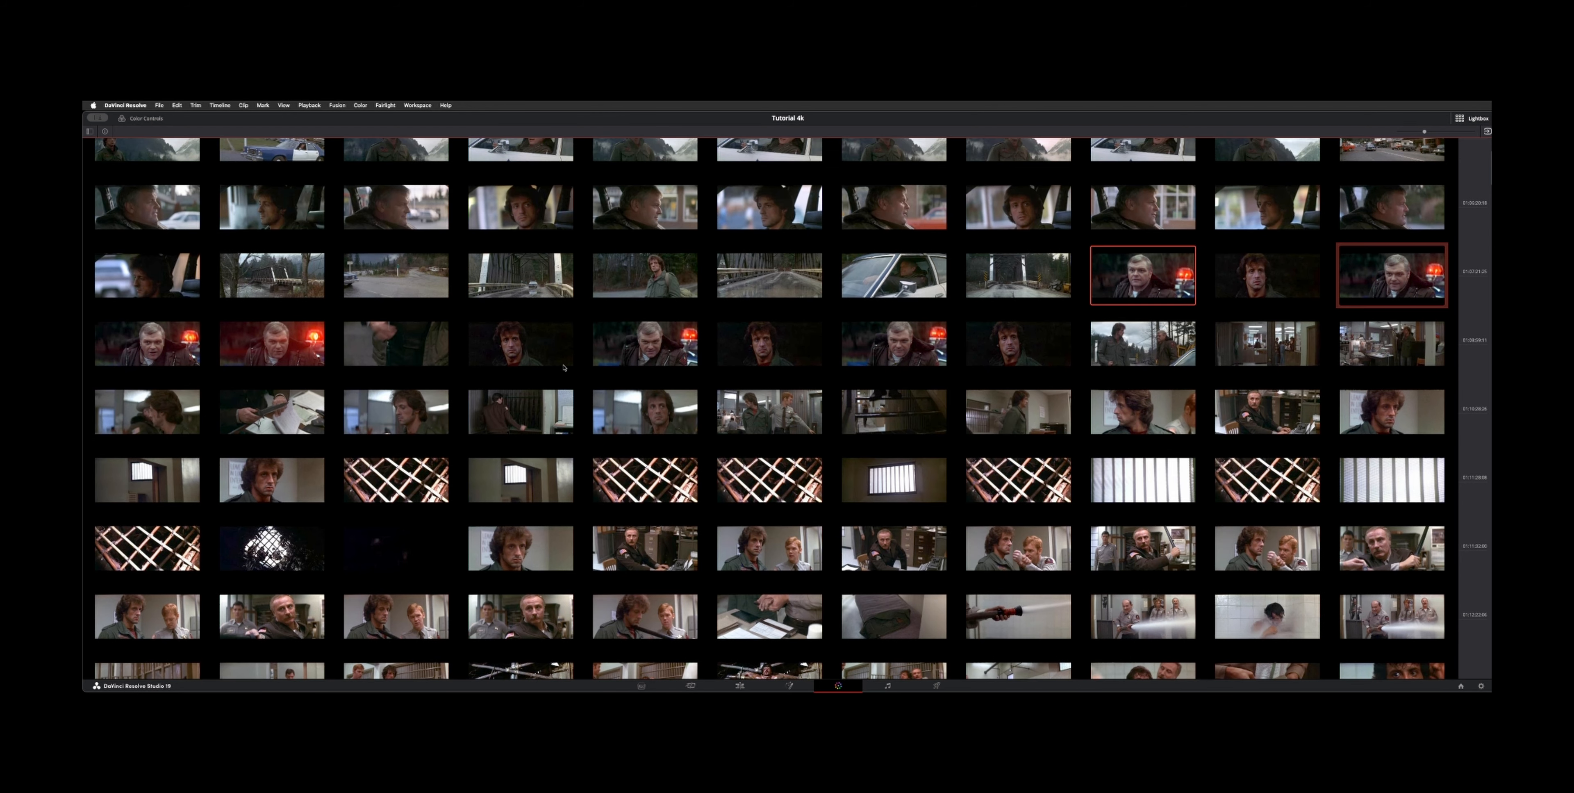
pyautogui.keyDown('super'); pyautogui.click(182, 357); pyautogui.keyUp('super')
pyautogui.keyDown('super'); pyautogui.click(261, 359); pyautogui.keyUp('super')
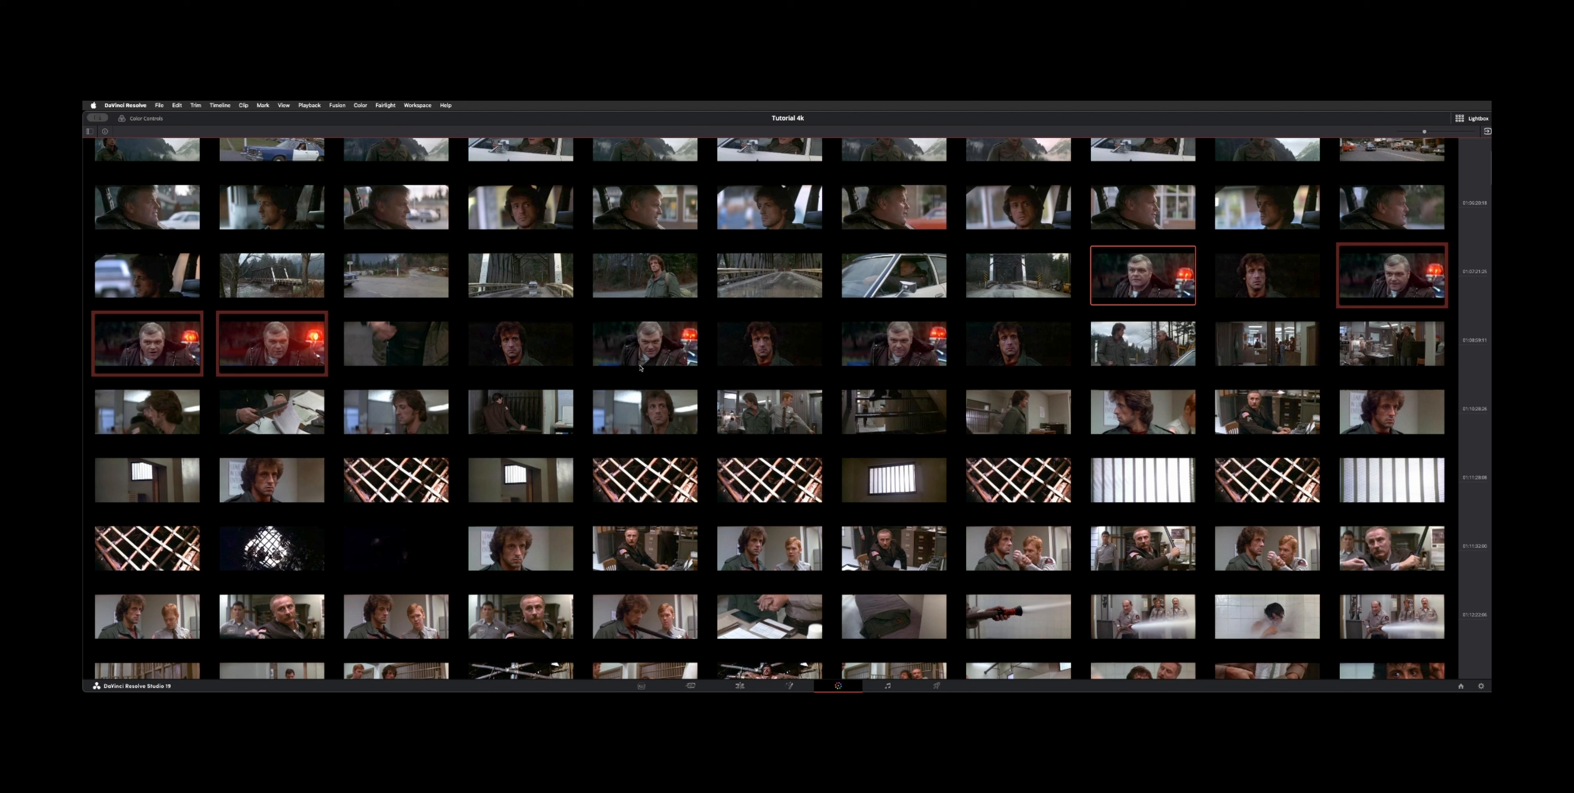
pyautogui.keyDown('super'); pyautogui.click(641, 355); pyautogui.keyUp('super')
pyautogui.keyDown('super'); pyautogui.click(919, 347); pyautogui.keyUp('super')
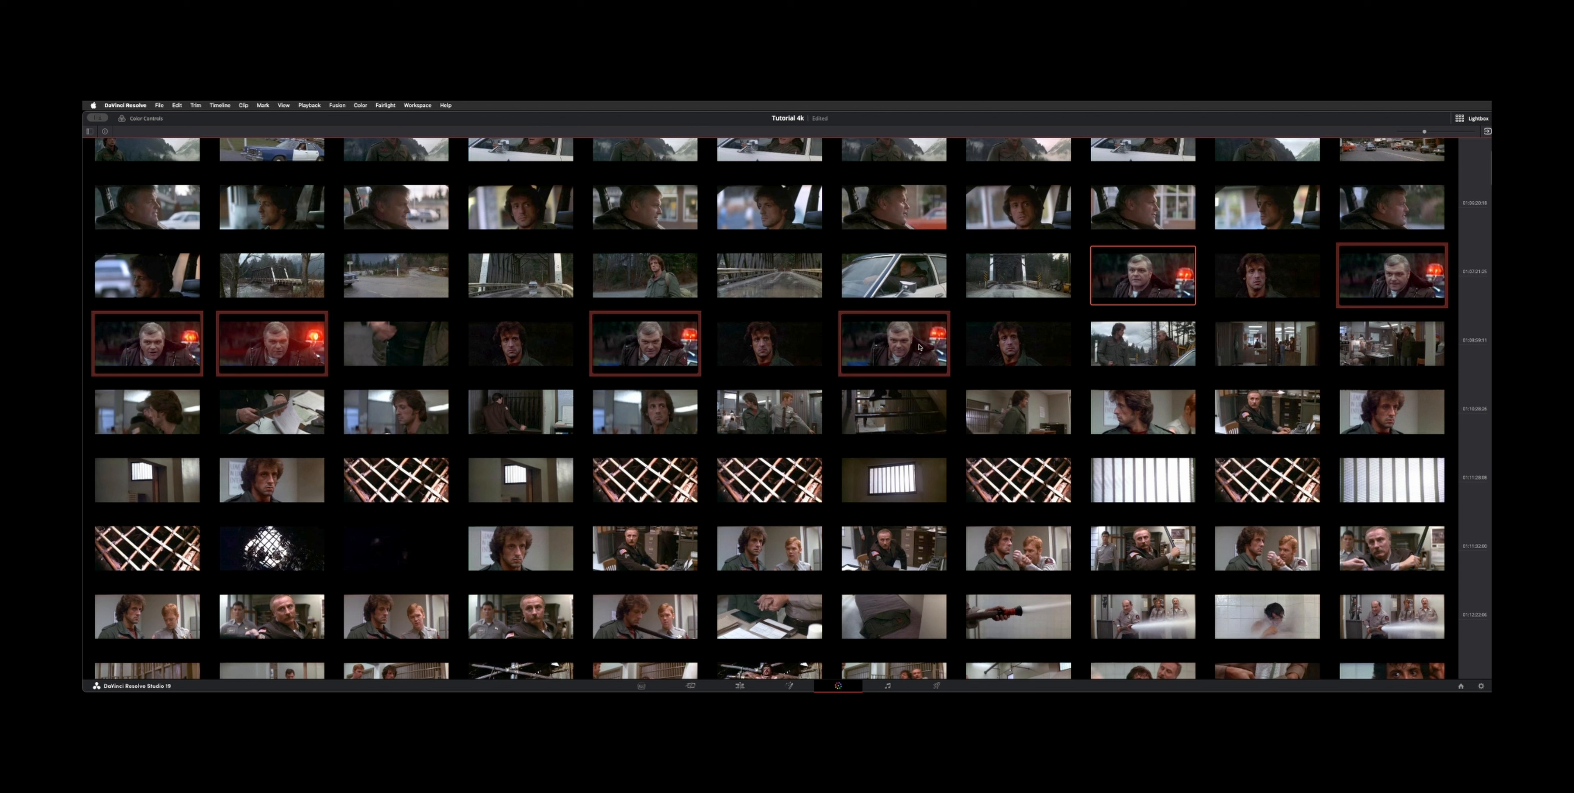
pyautogui.rightClick(893, 343)
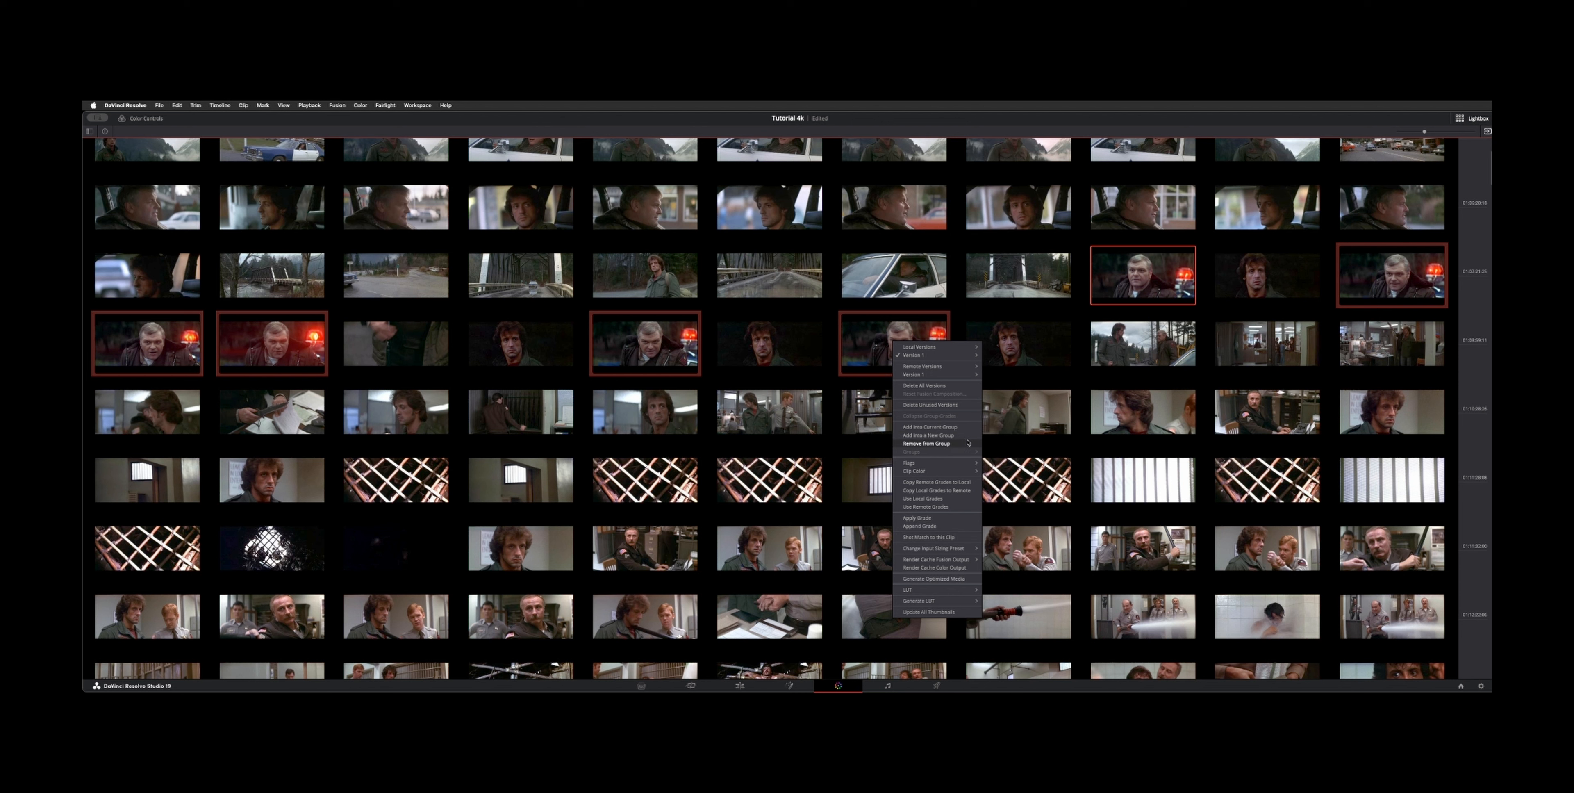
pyautogui.click(949, 437)
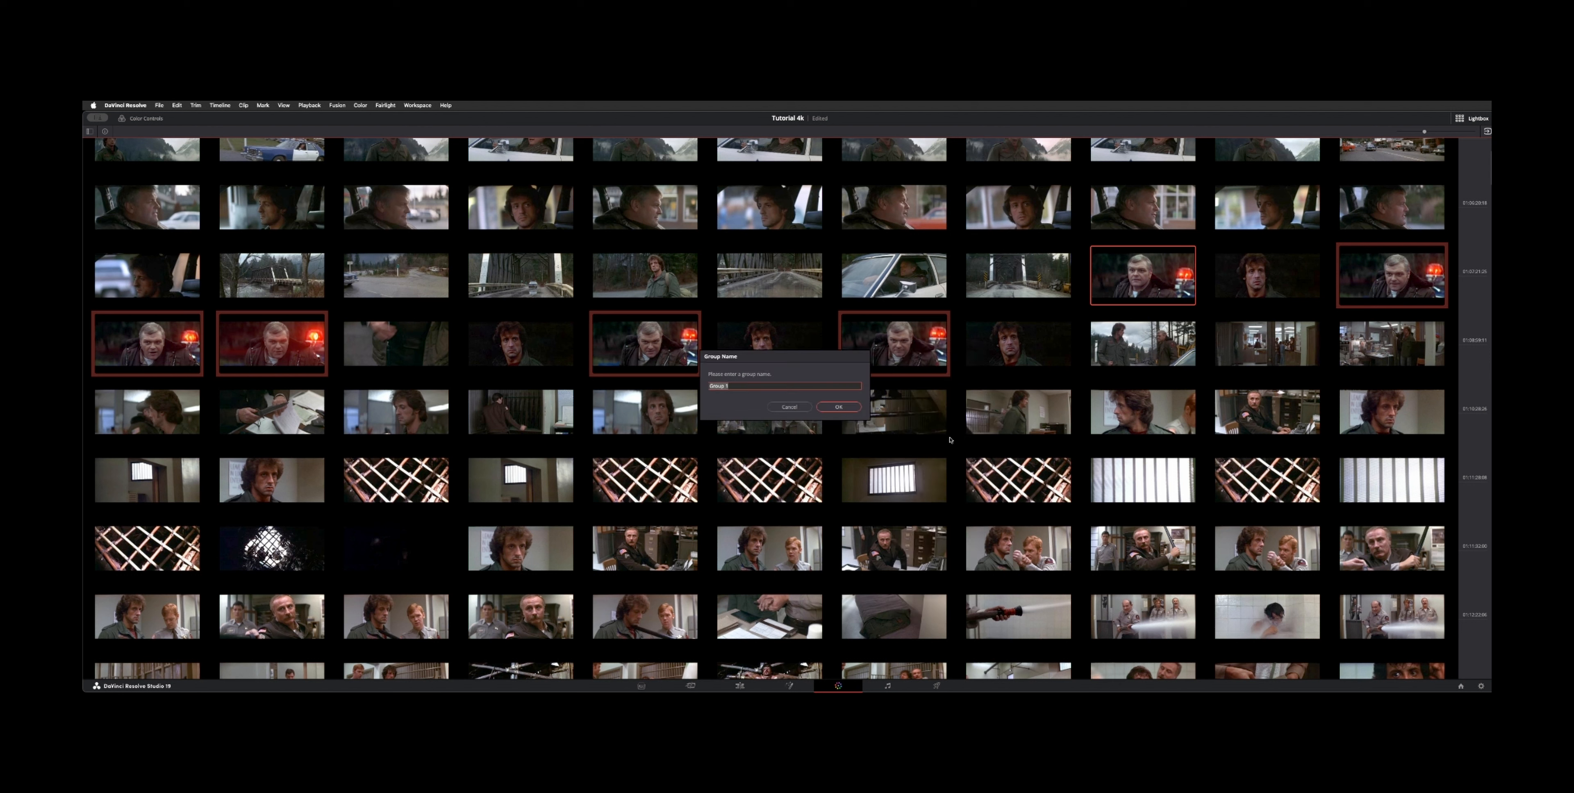
pyautogui.write('Red Light')
pyautogui.press('Return')
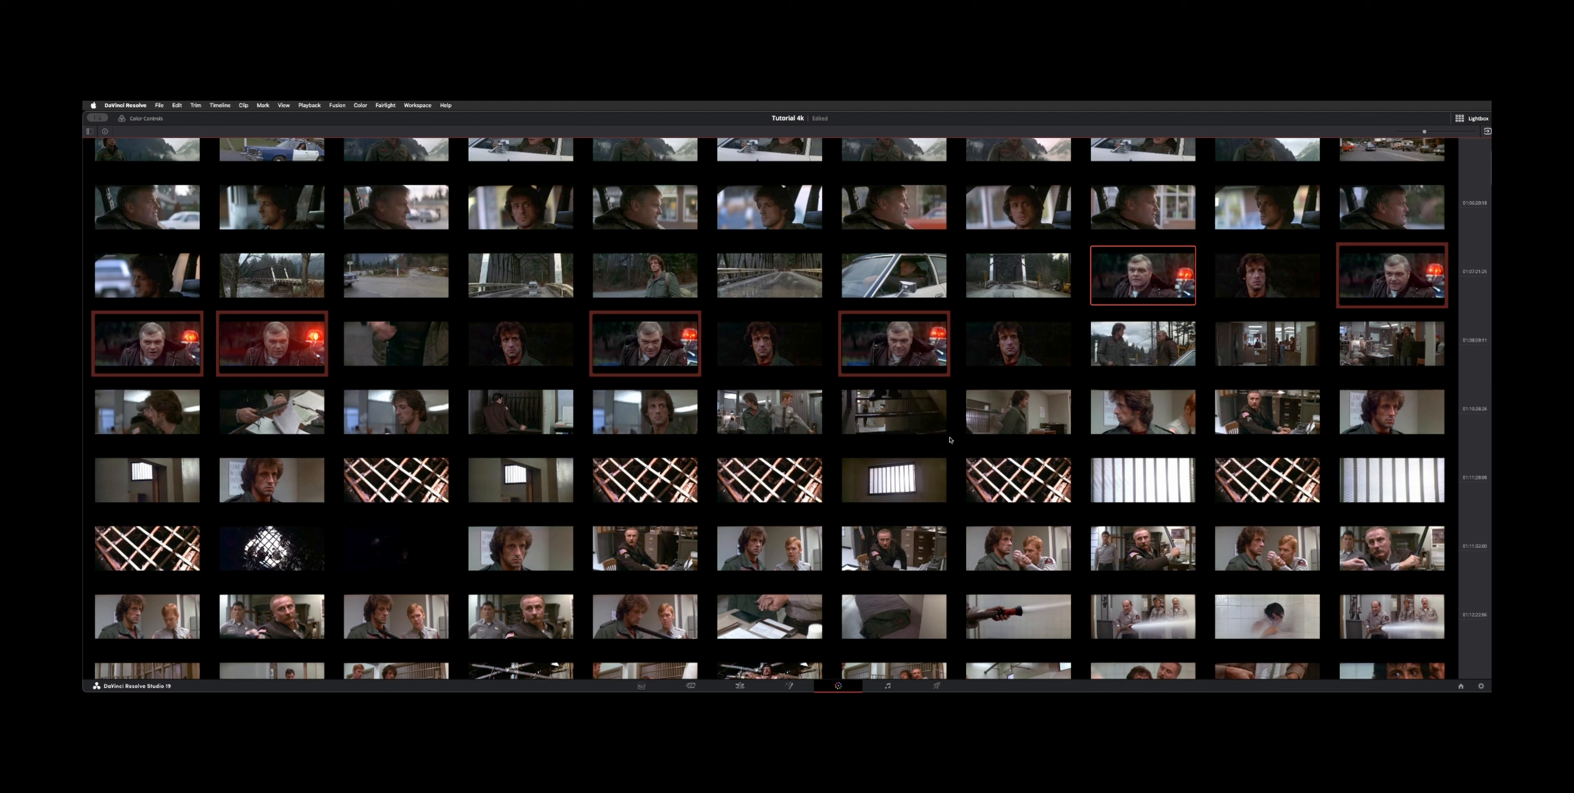
# Step: Select the range of car chase clips and add them into a new group named Chase
pyautogui.scroll(-10, 889, 445)
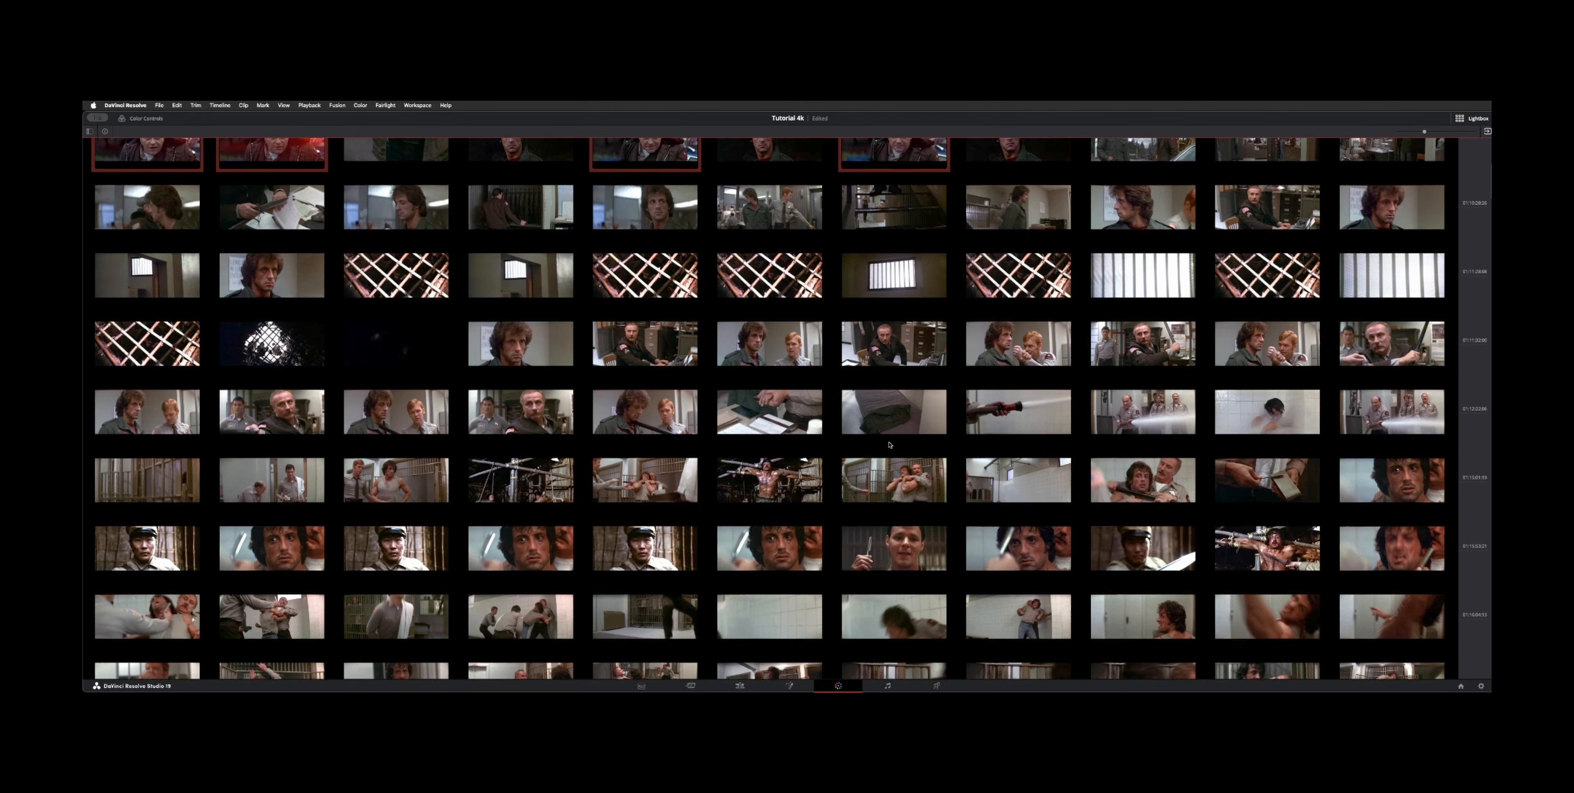
pyautogui.scroll(-2, 889, 445)
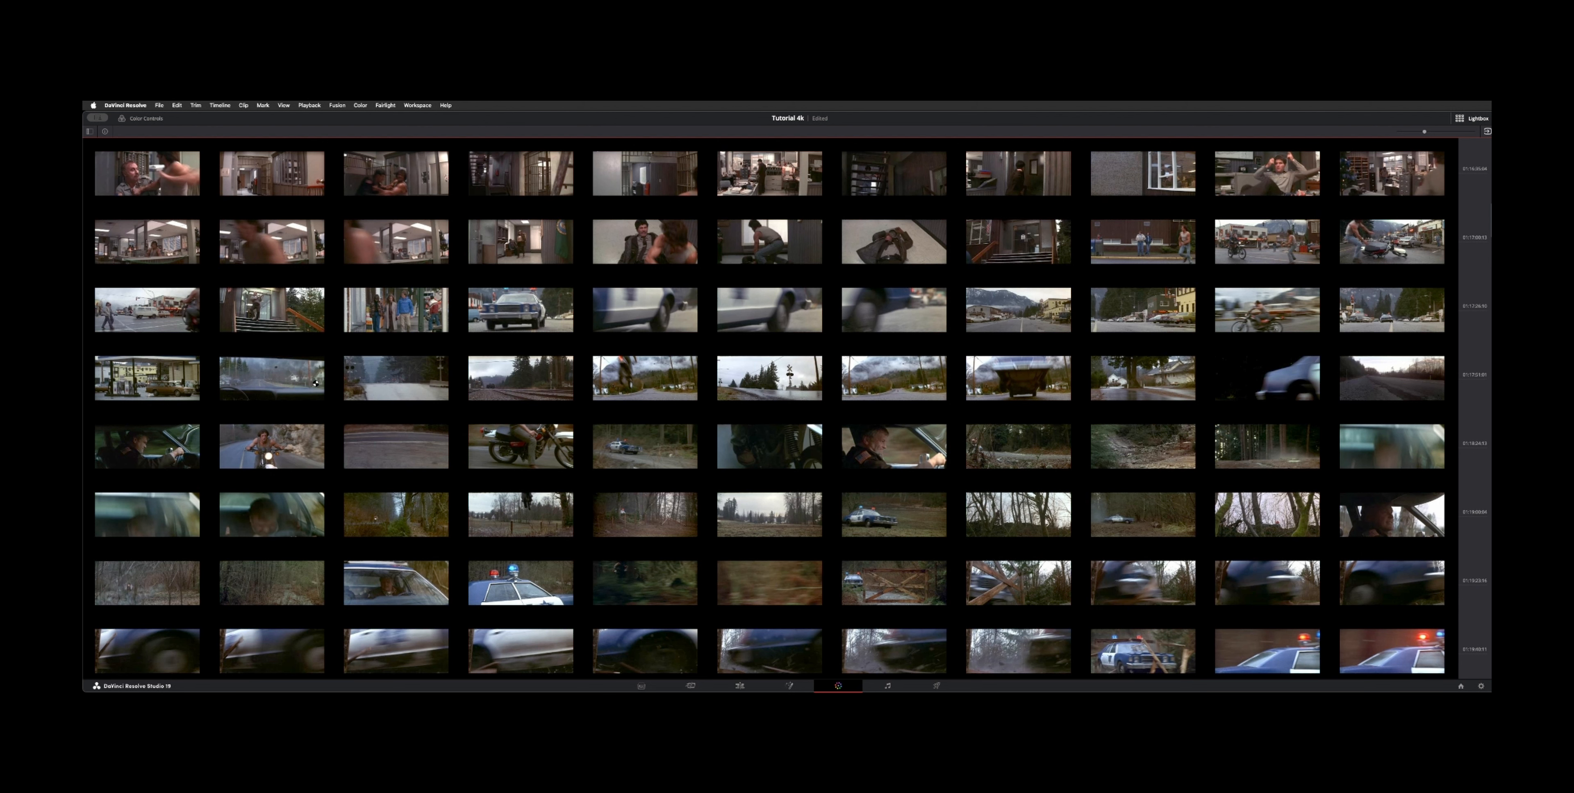
pyautogui.click(298, 385)
pyautogui.scroll(-8, 530, 421)
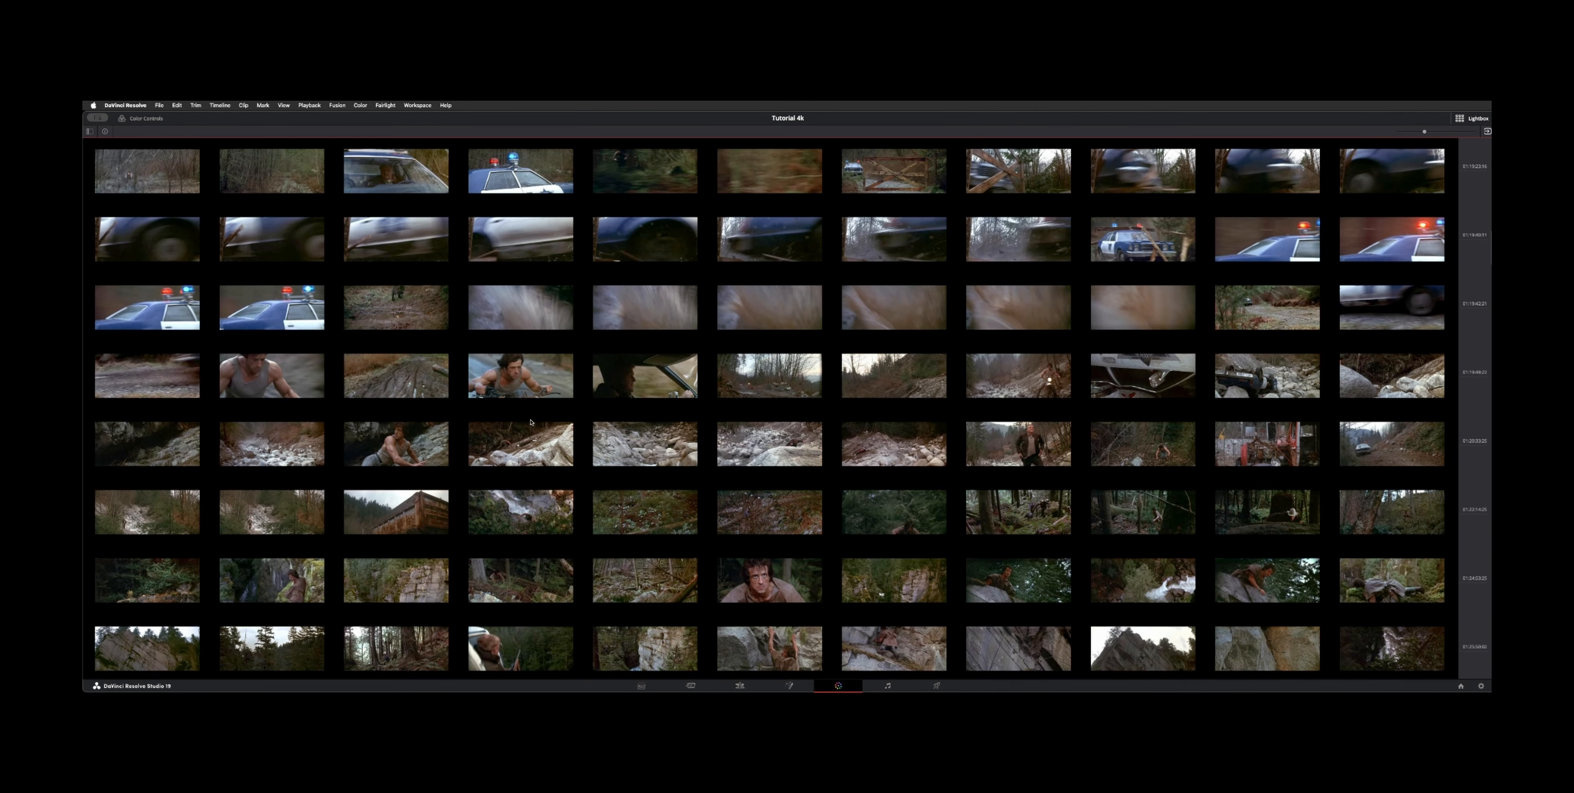
pyautogui.scroll(6, 1182, 329)
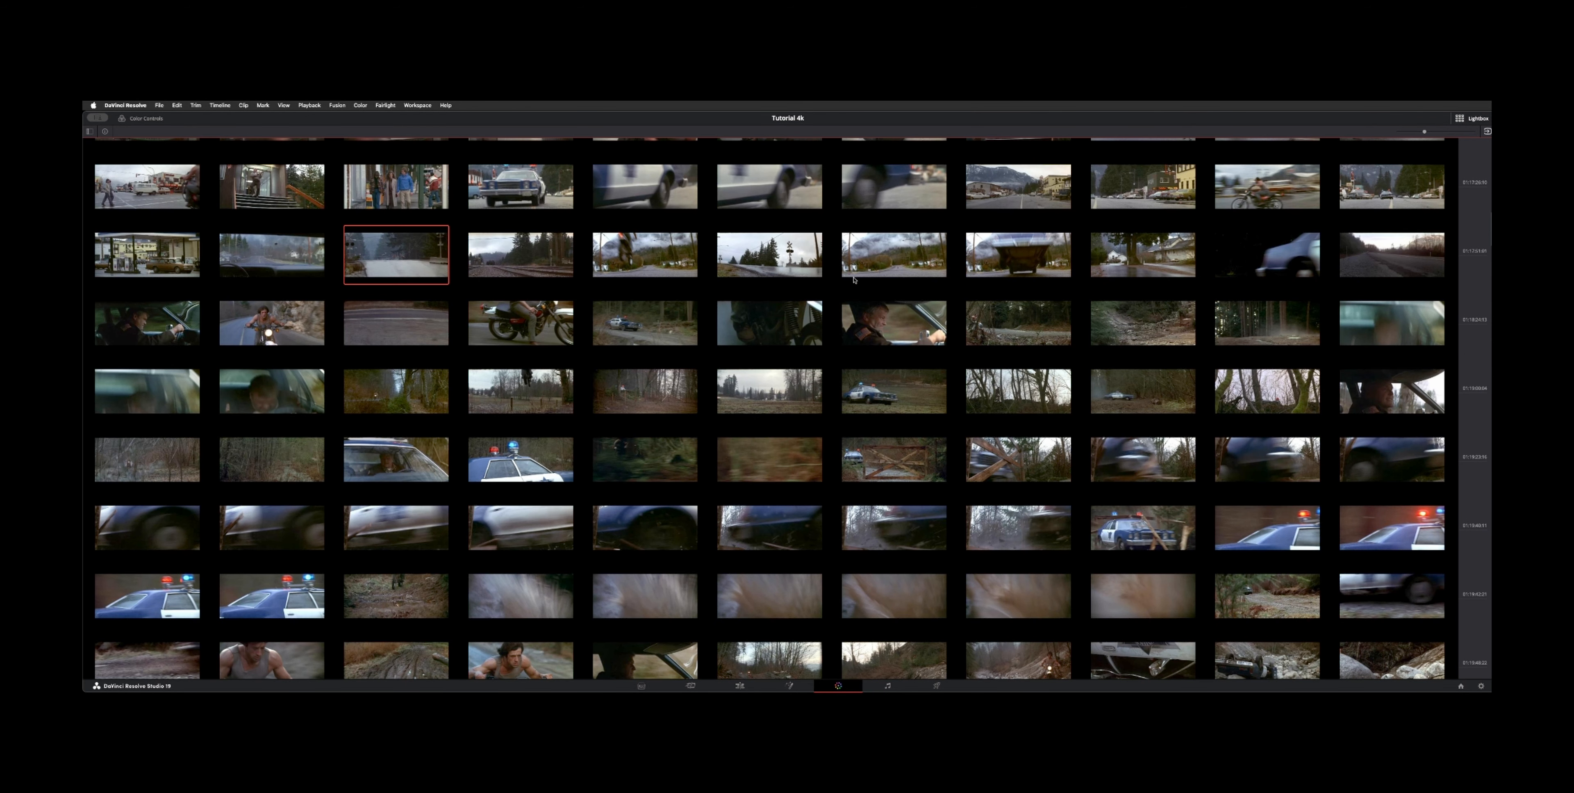
pyautogui.scroll(-1, 1035, 357)
pyautogui.scroll(-5, 1224, 289)
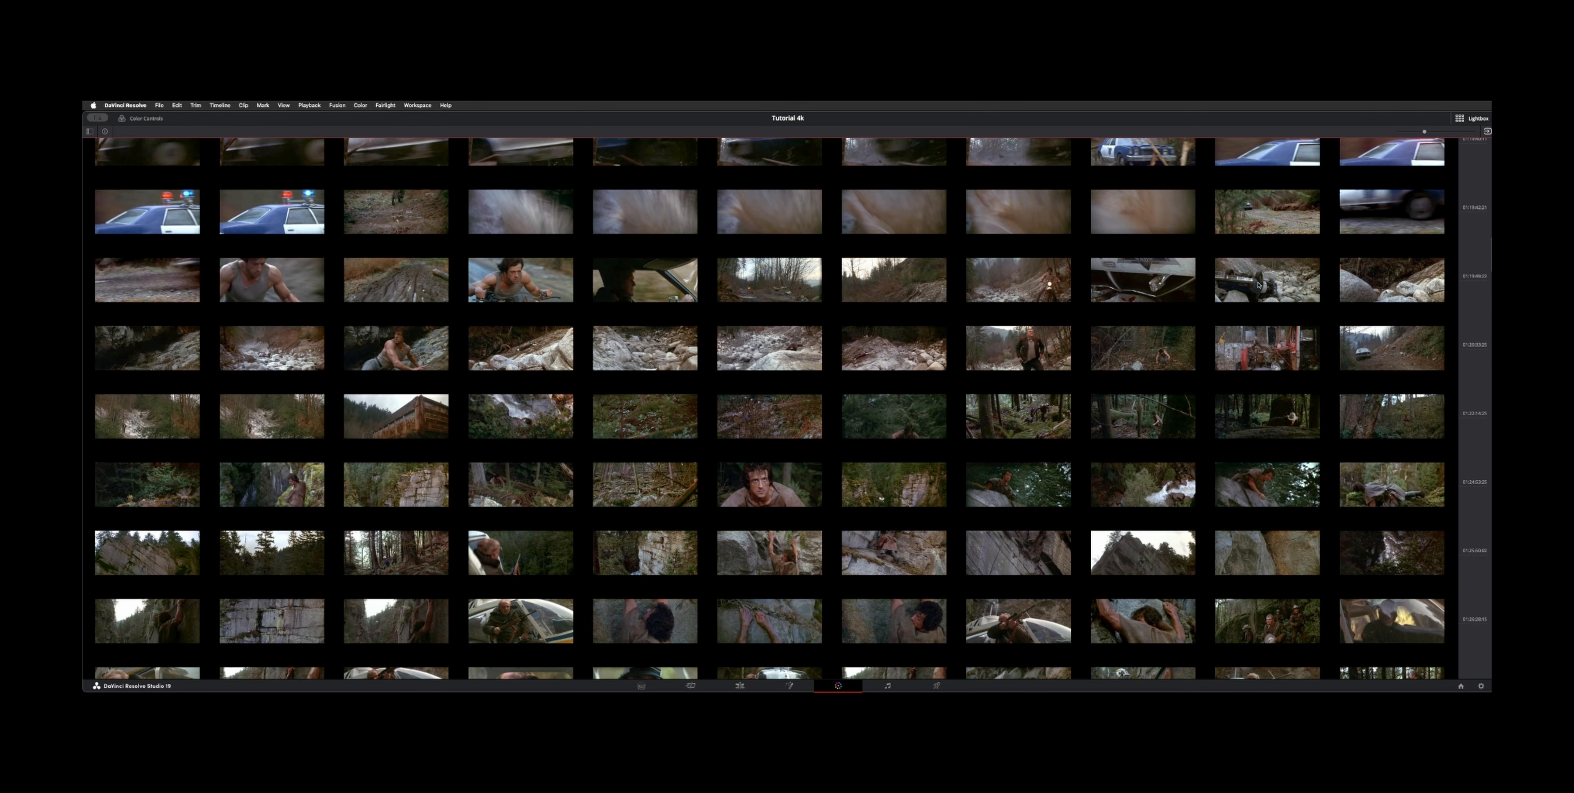
pyautogui.keyDown('shift'); pyautogui.click(1259, 284); pyautogui.keyUp('shift')
pyautogui.scroll(5, 893, 206)
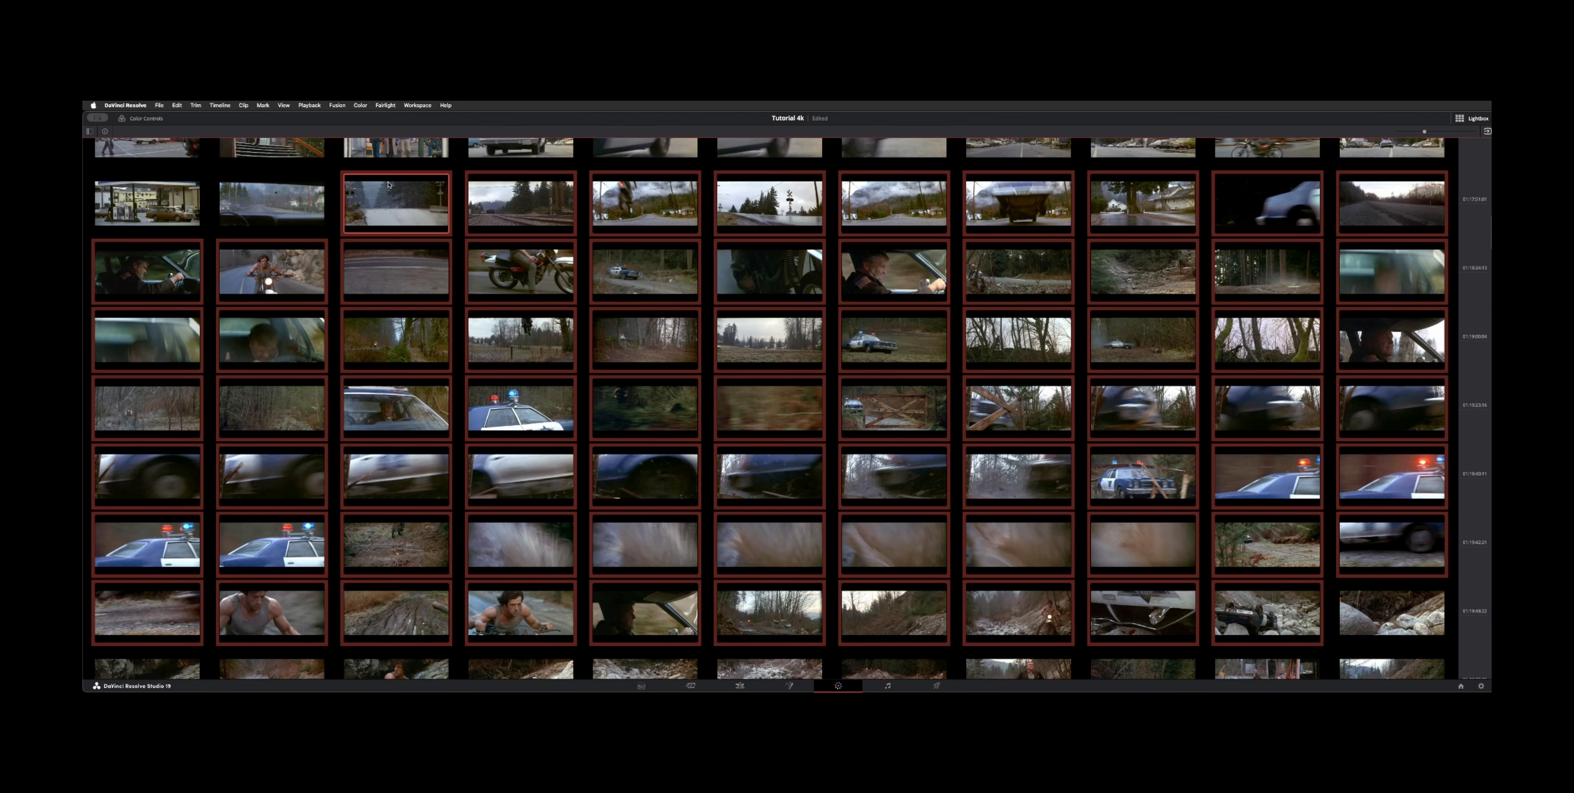
pyautogui.scroll(-4, 773, 265)
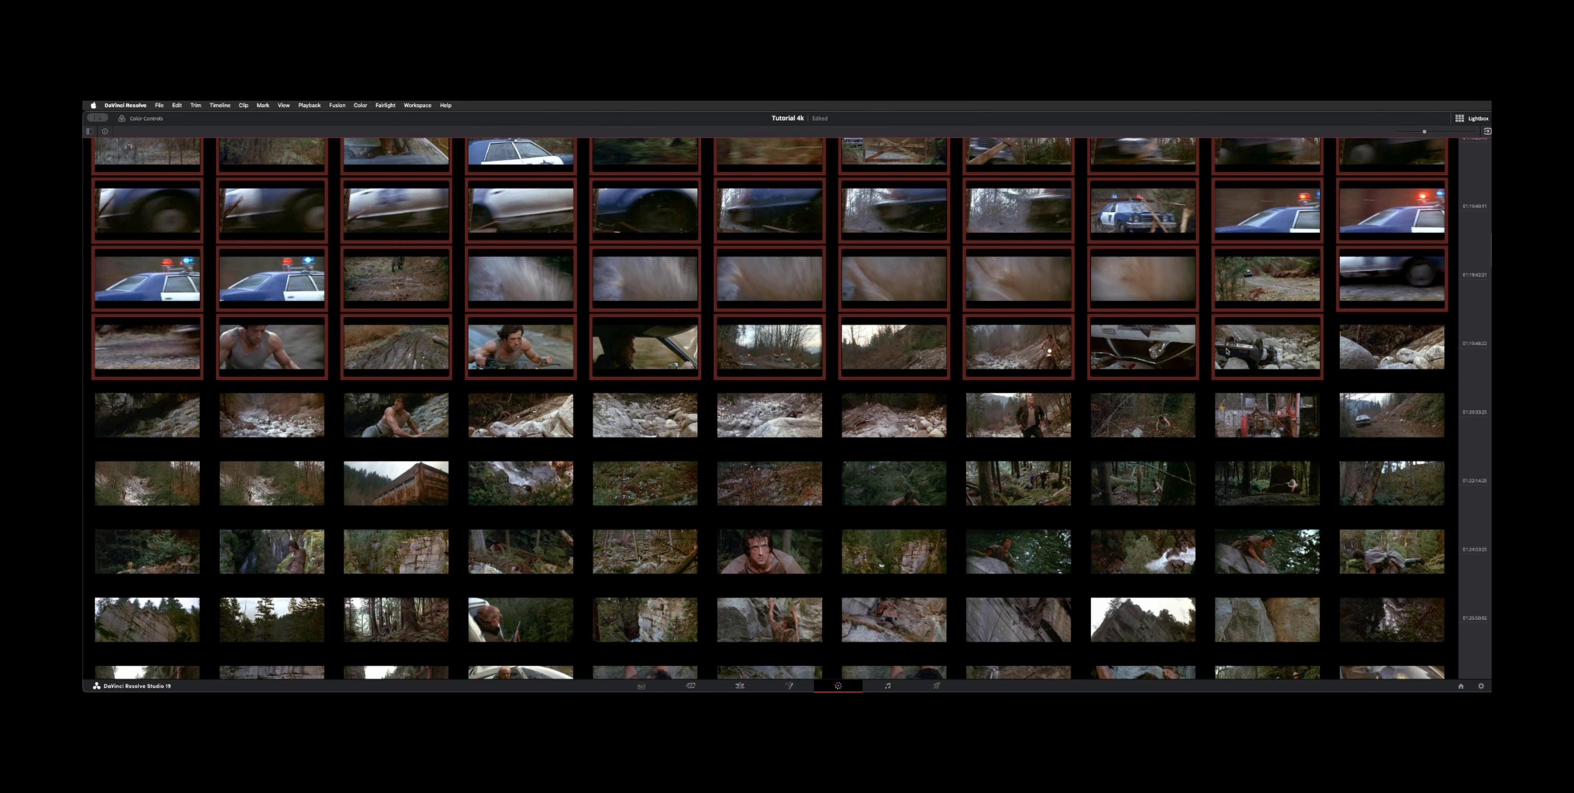
pyautogui.rightClick(1234, 349)
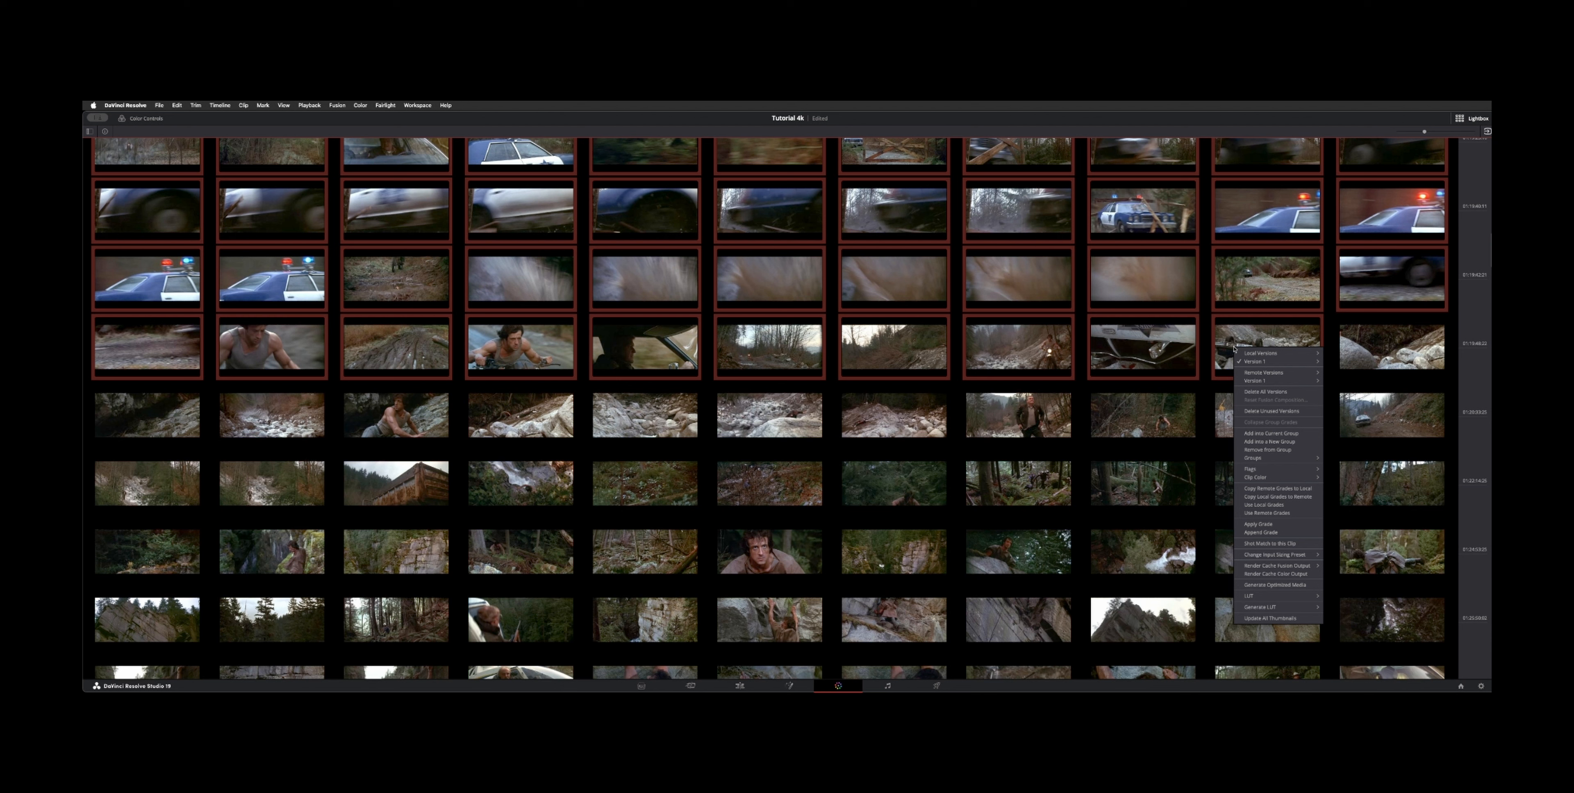
pyautogui.click(1283, 444)
pyautogui.write('Chase')
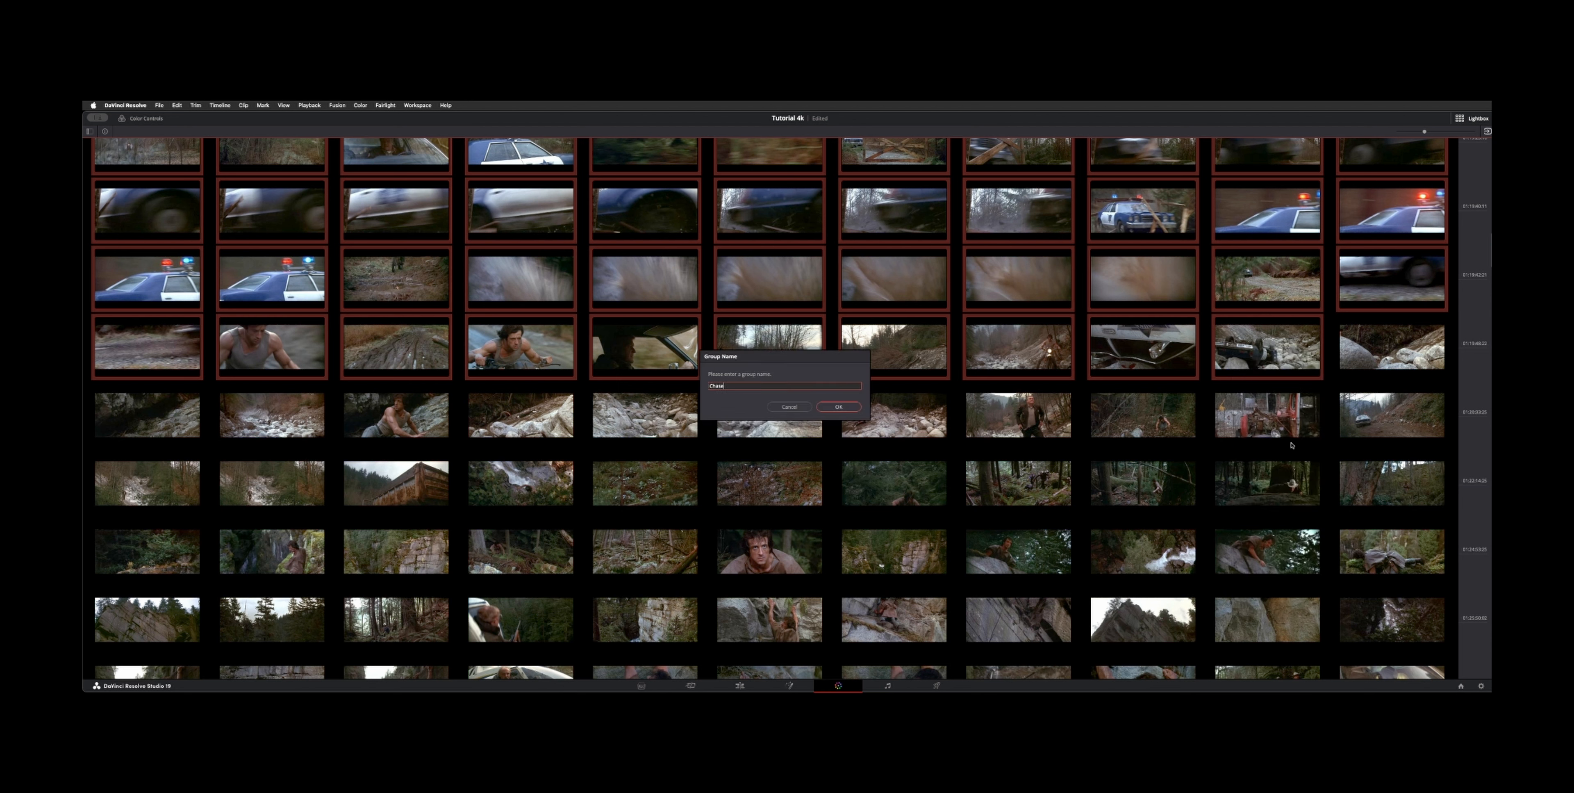
pyautogui.press('Return')
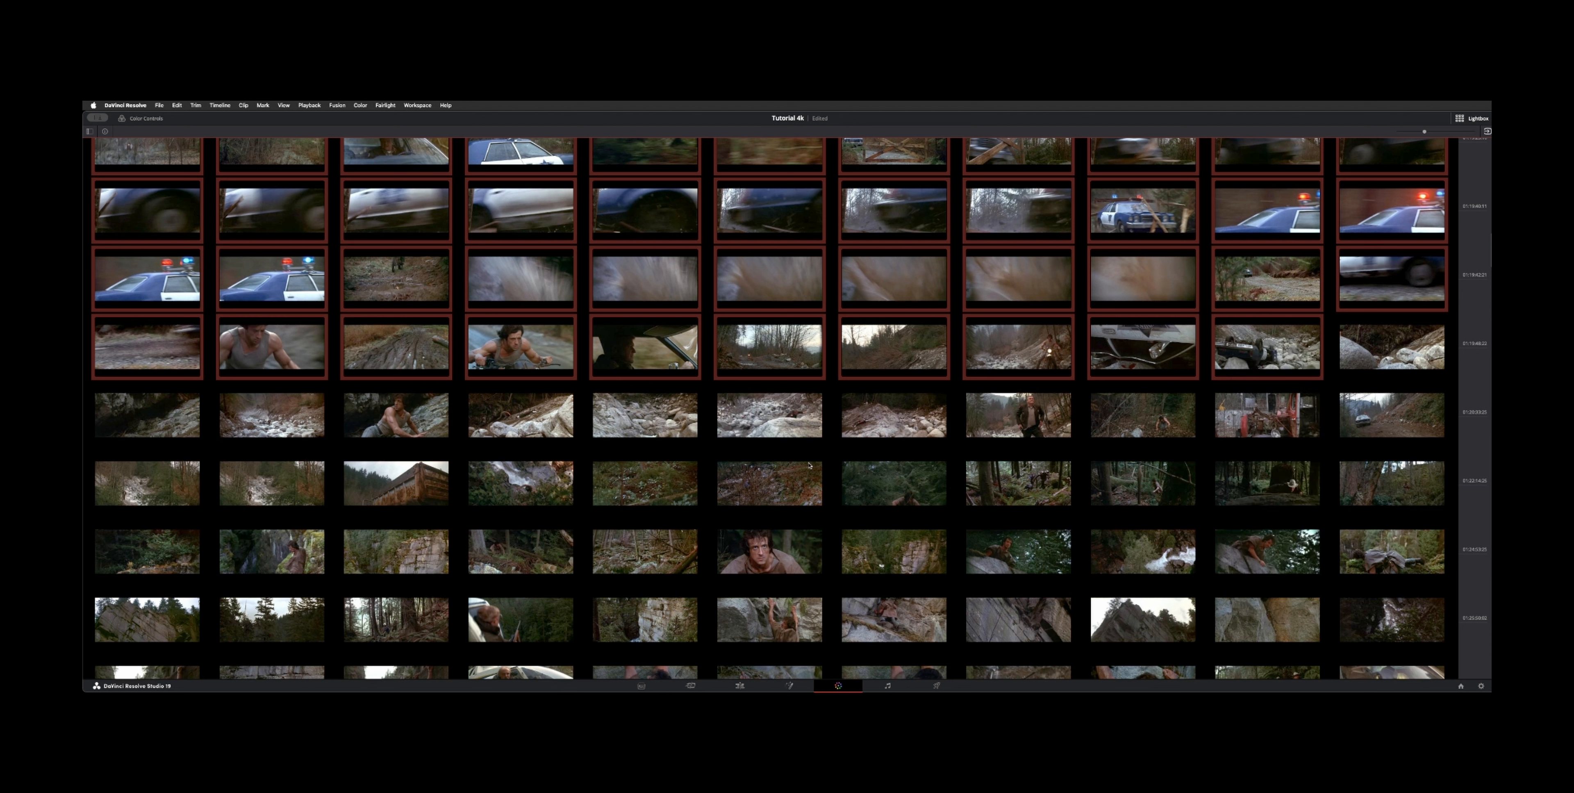
# Step: Close the Lightbox to return to the Color page and reposition the clip's node in the node editor
pyautogui.scroll(-10, 744, 455)
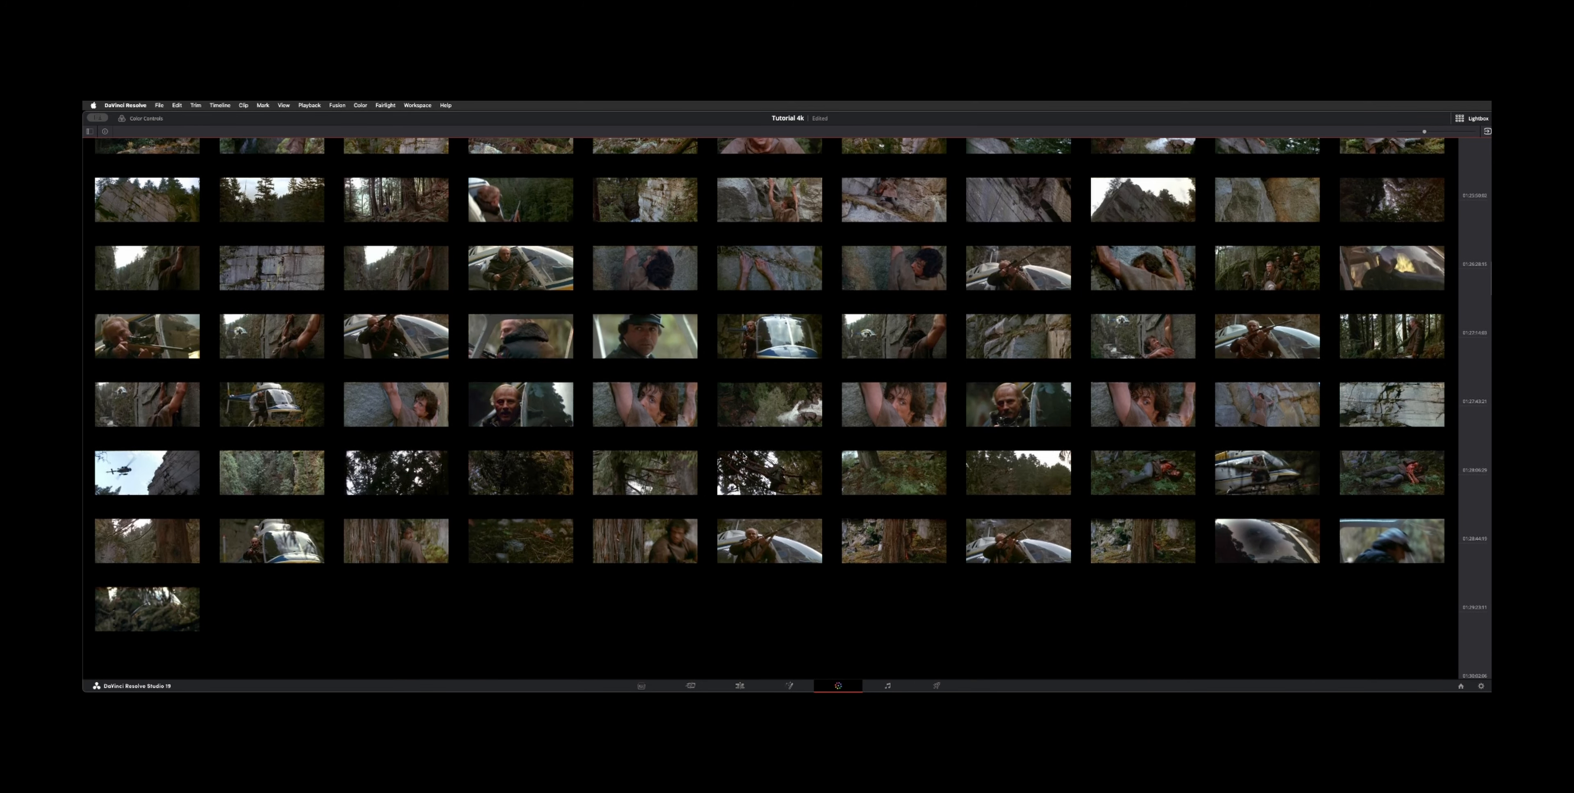
pyautogui.scroll(-2, 742, 451)
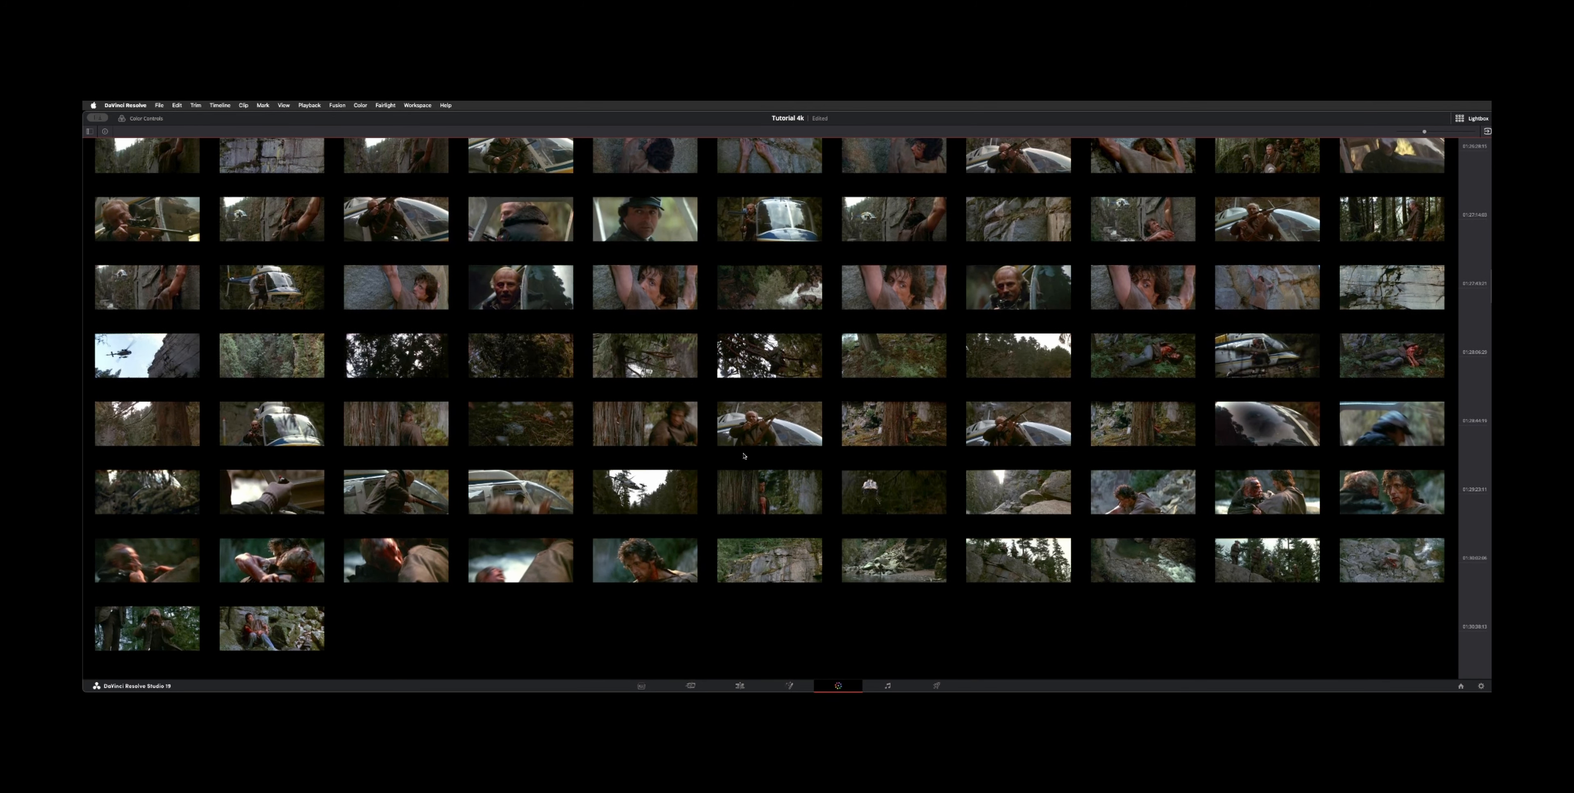
pyautogui.scroll(-2, 742, 450)
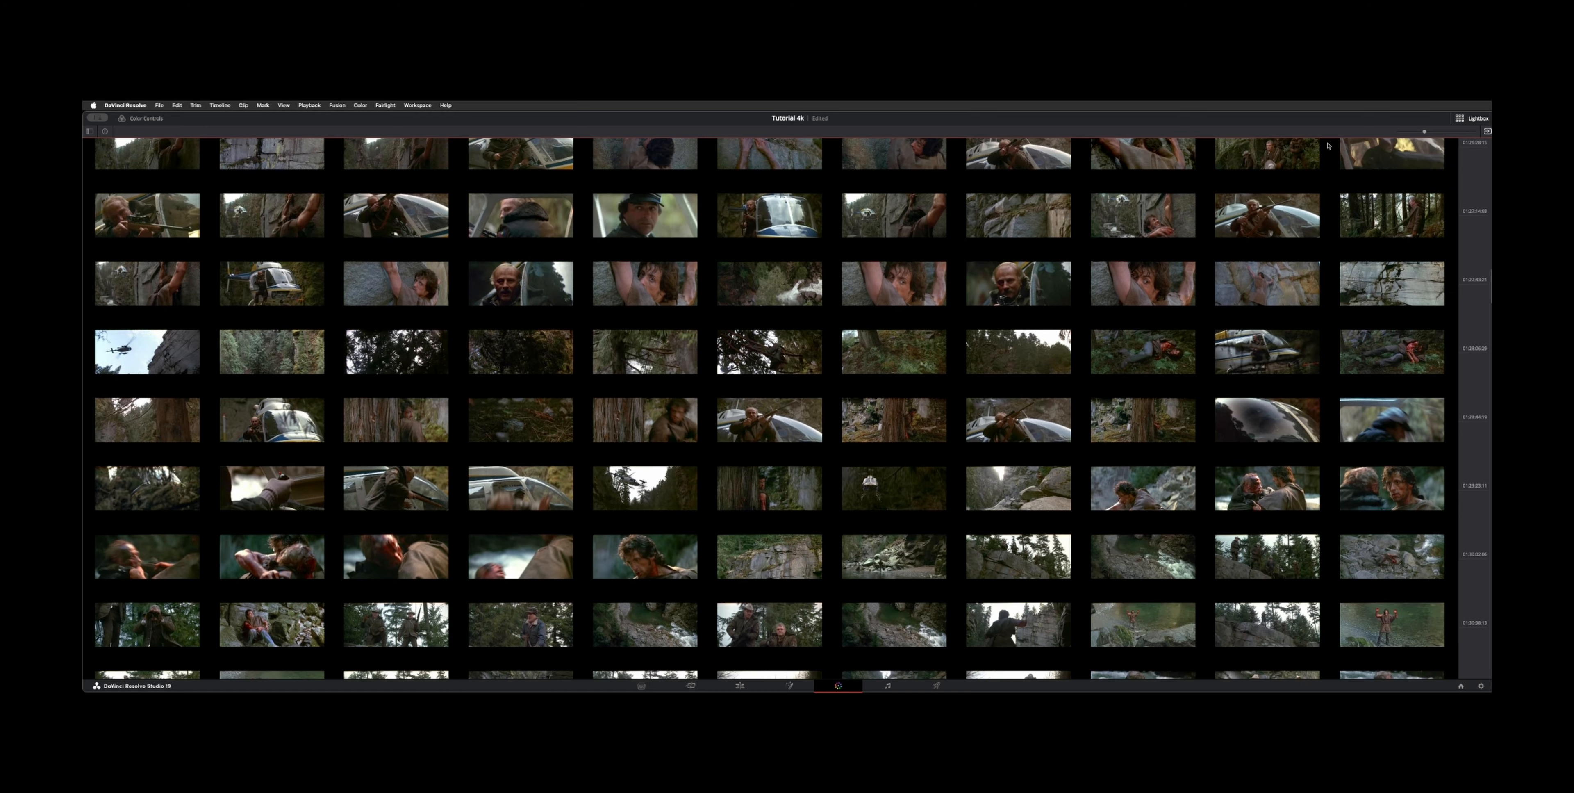
pyautogui.click(1478, 118)
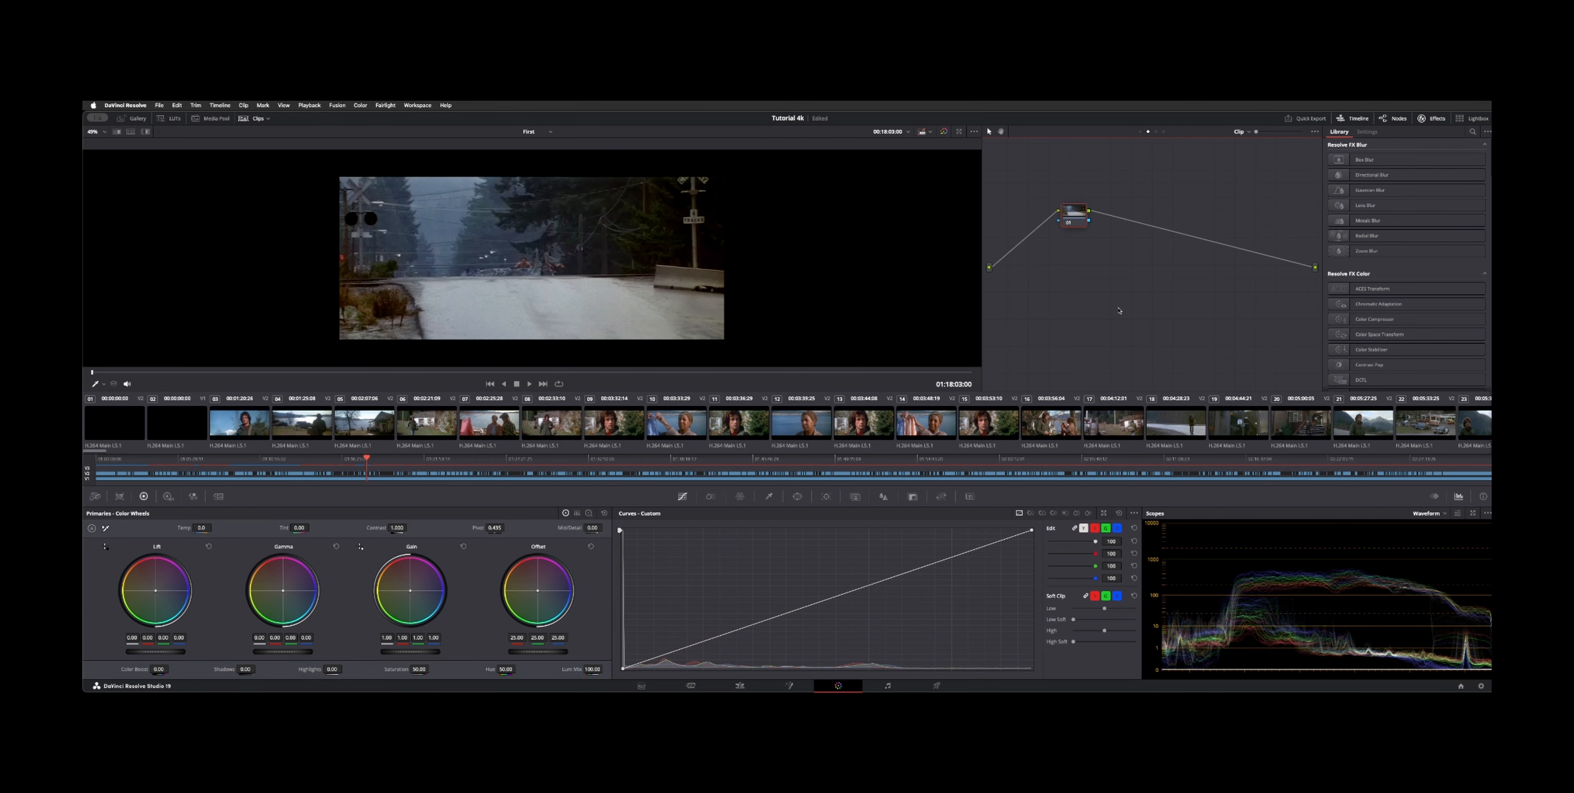
pyautogui.moveTo(1070, 218); pyautogui.dragTo(1055, 262)
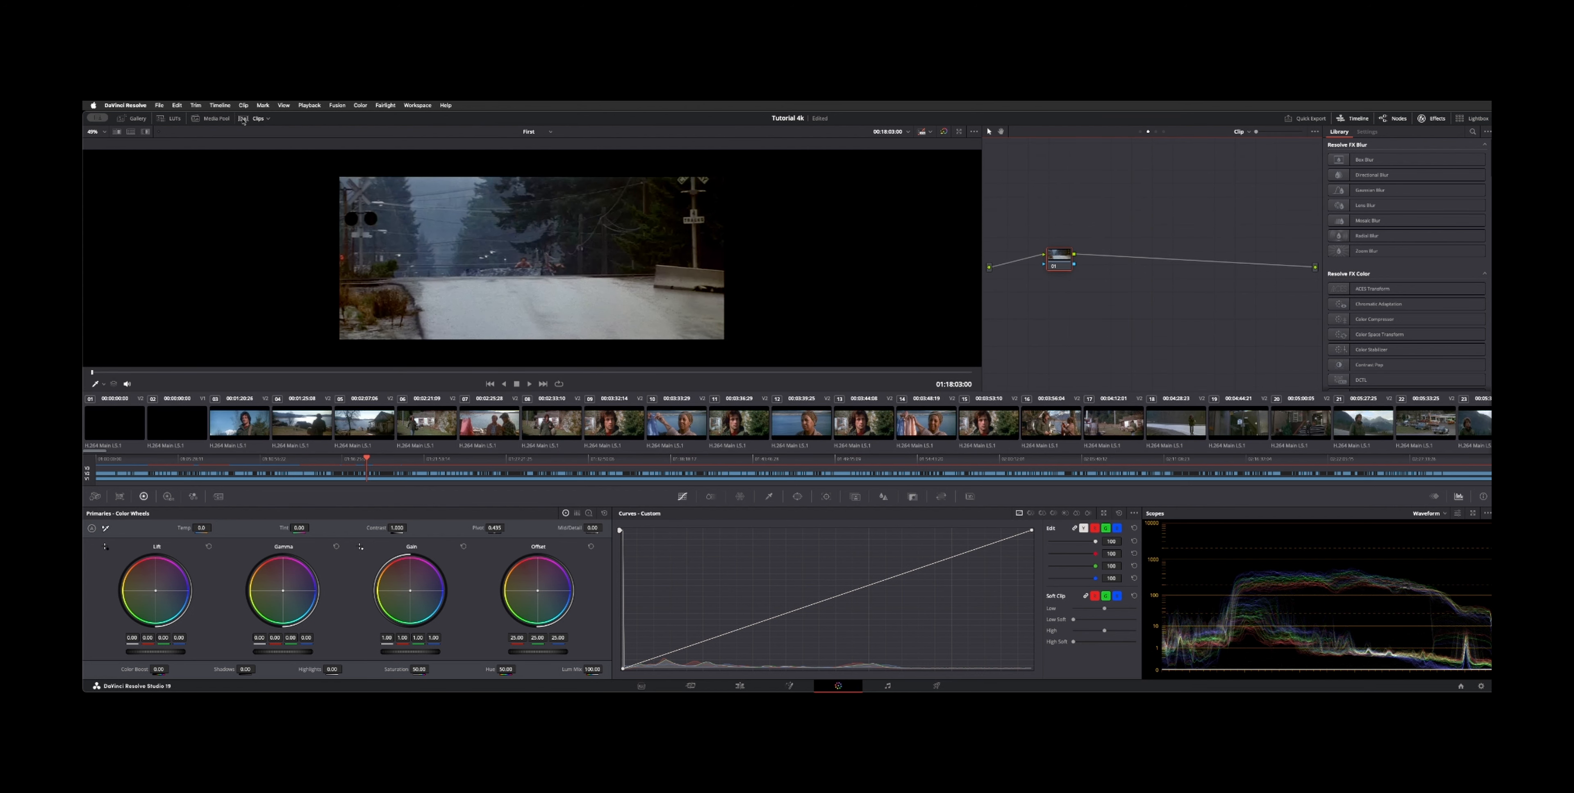
# Step: Filter the timeline clips to show only the Red Light group
pyautogui.click(267, 120)
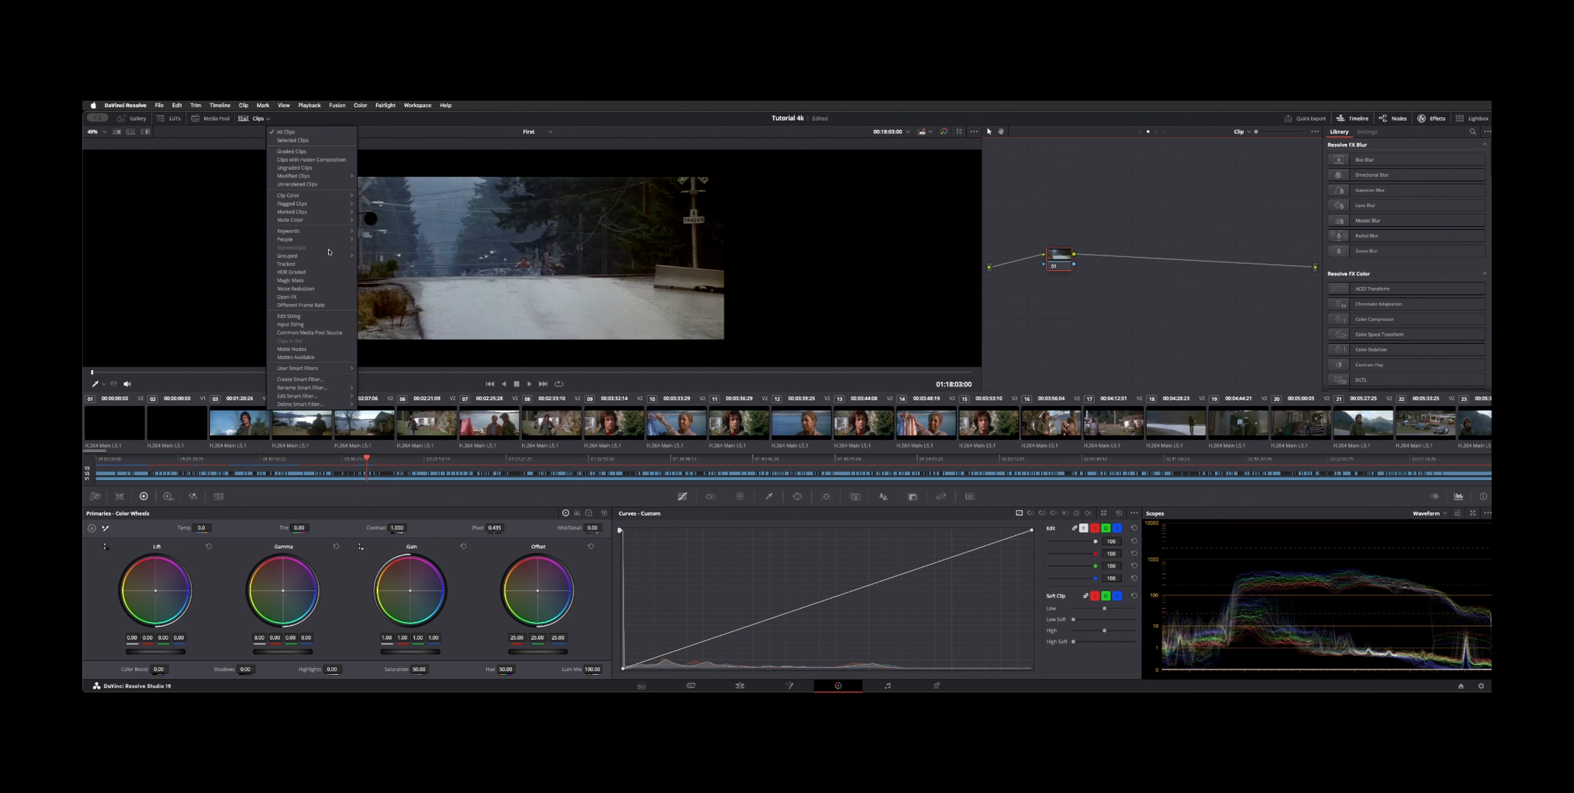
pyautogui.moveTo(320, 257)
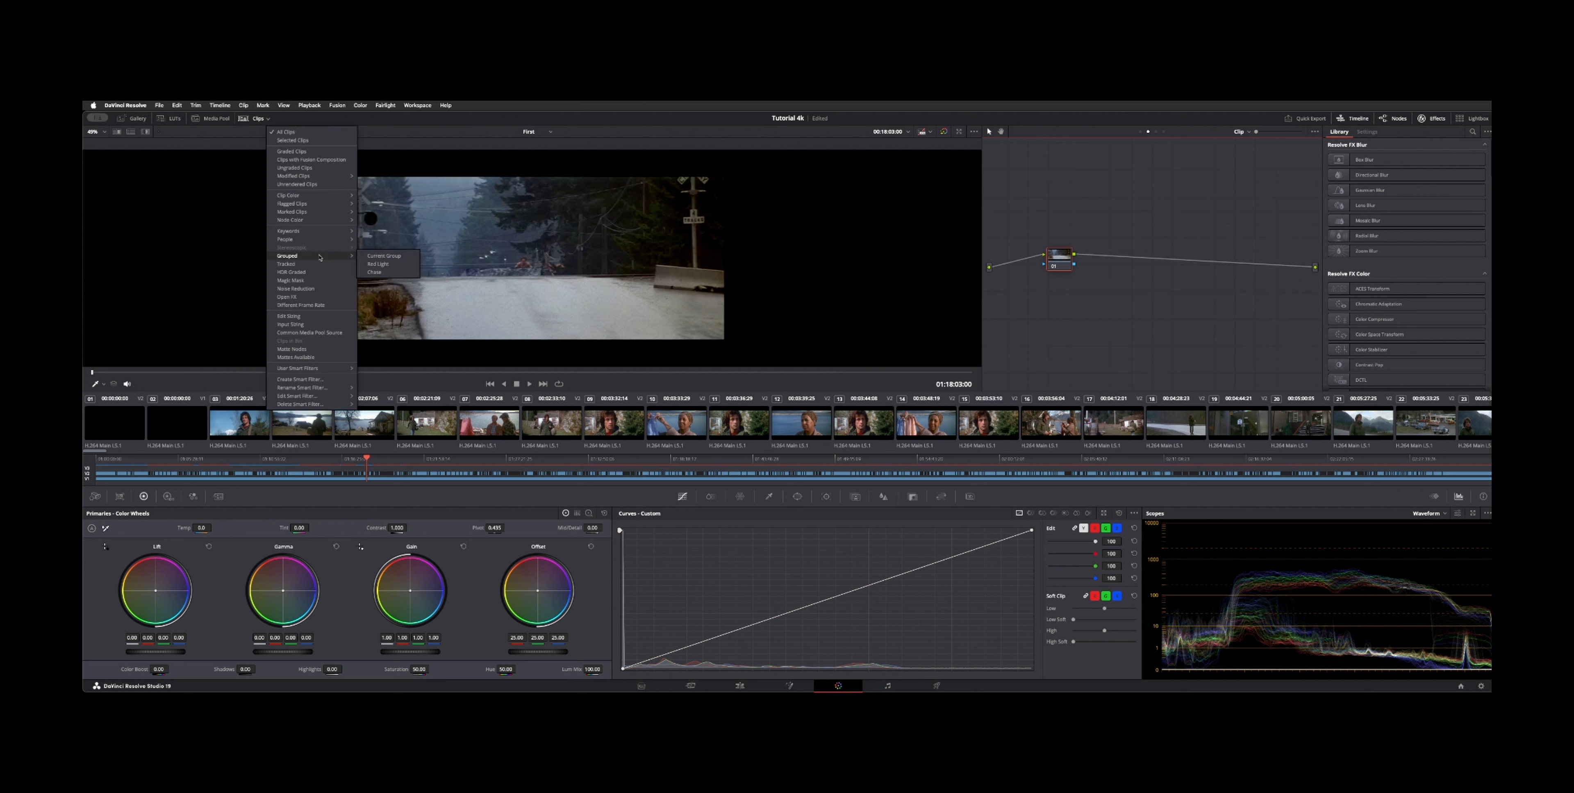
pyautogui.click(394, 273)
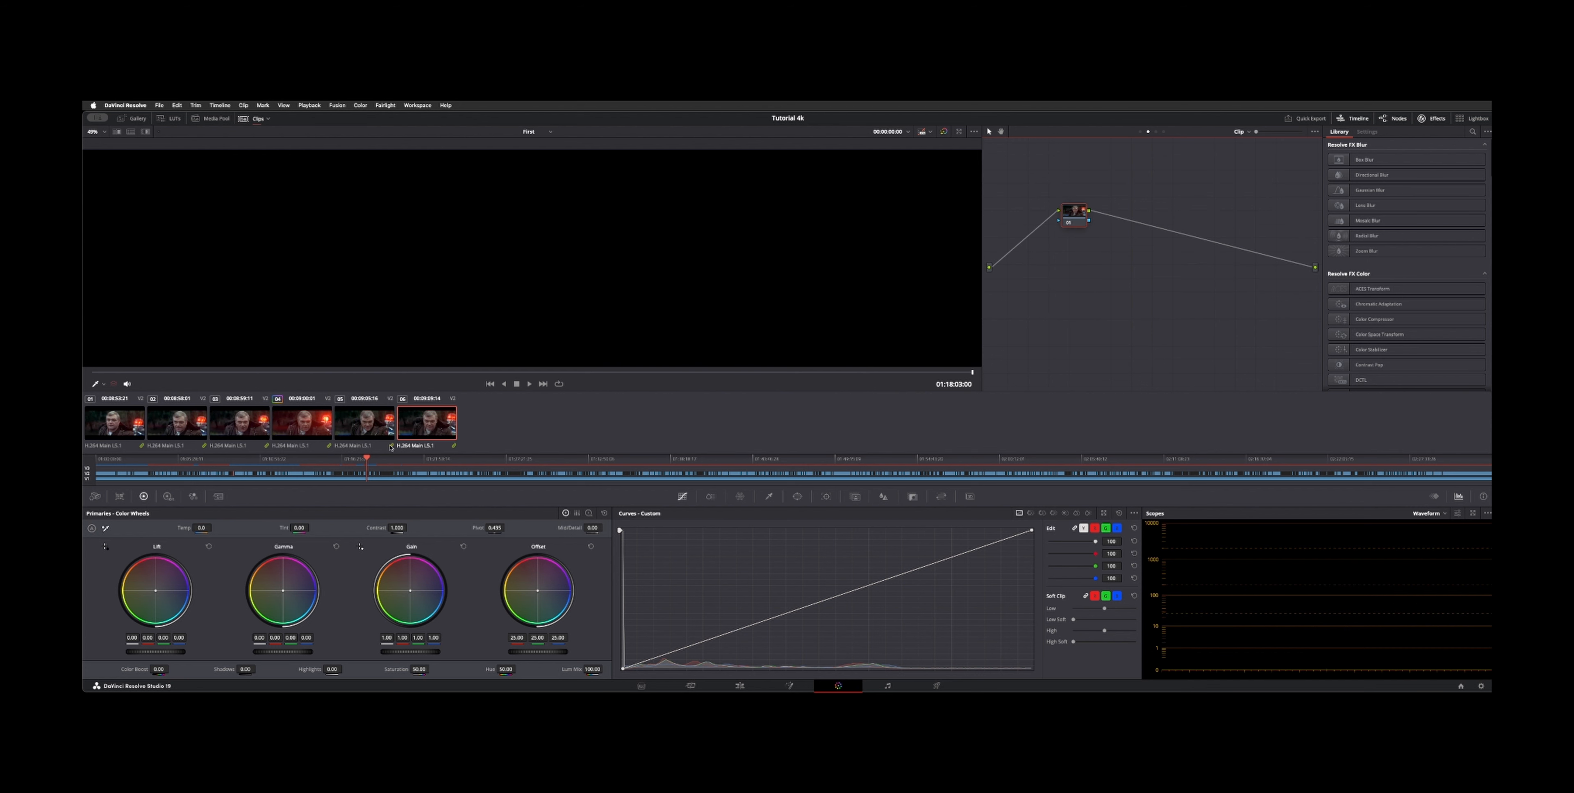
# Step: Select a Red Light clip and switch the node editor to the Group Post-Clip graph, repositioning its node
pyautogui.click(248, 430)
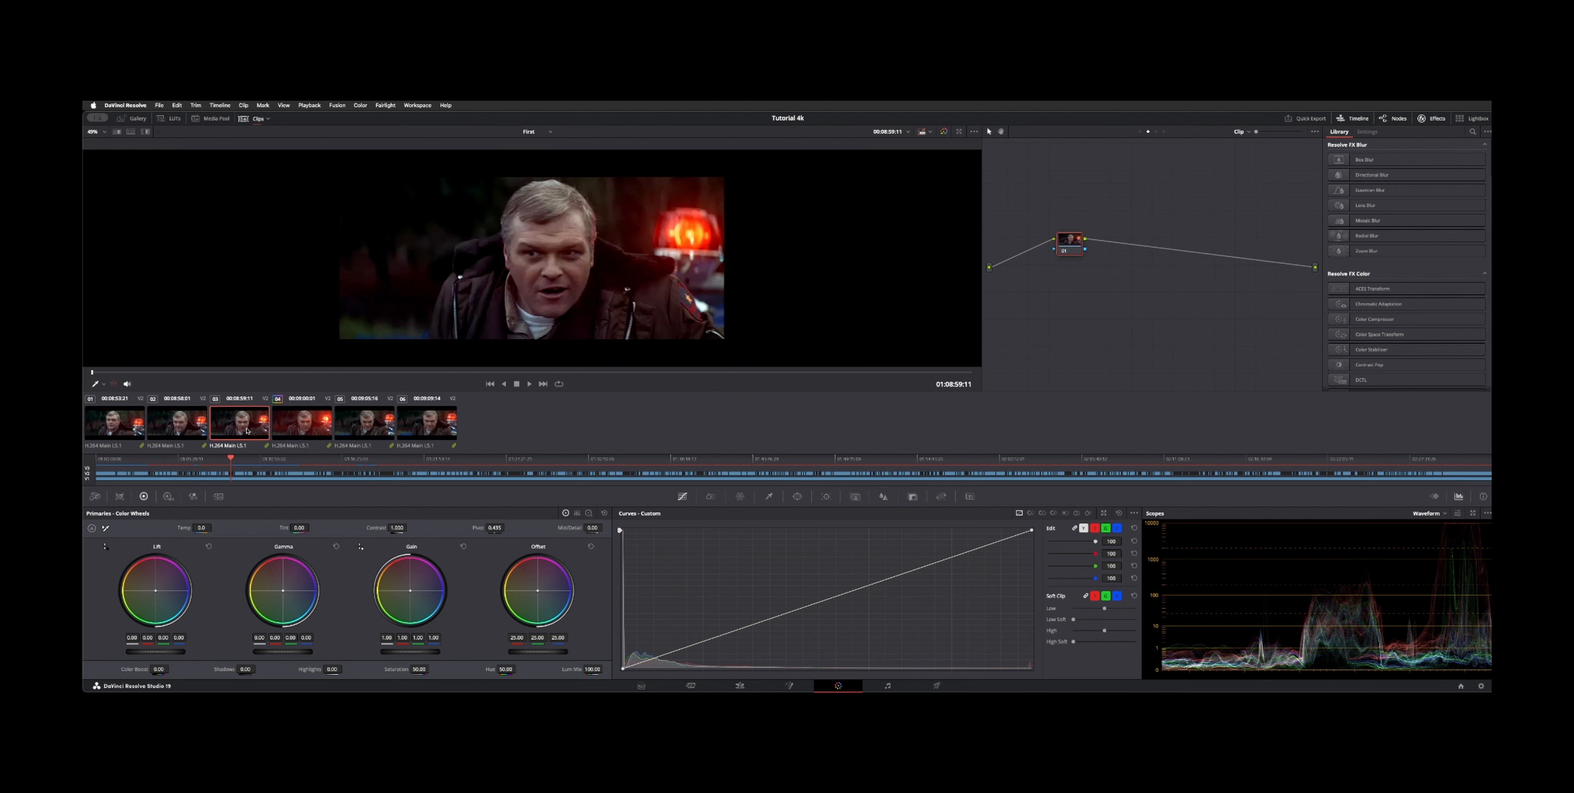
pyautogui.moveTo(1074, 242); pyautogui.dragTo(1073, 253)
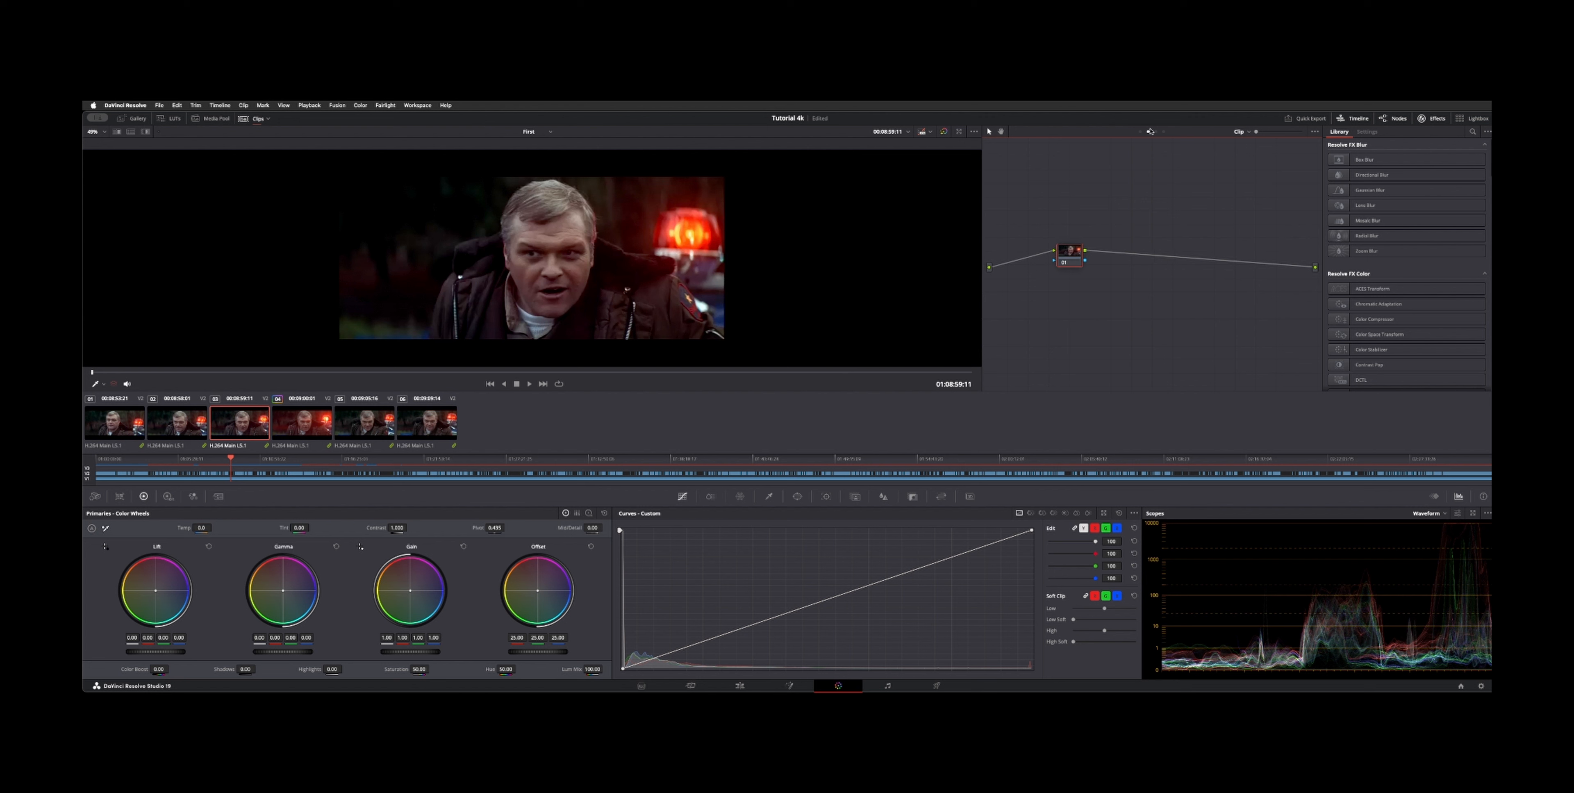
pyautogui.click(1242, 131)
pyautogui.click(1083, 254)
pyautogui.click(1247, 131)
pyautogui.click(1272, 159)
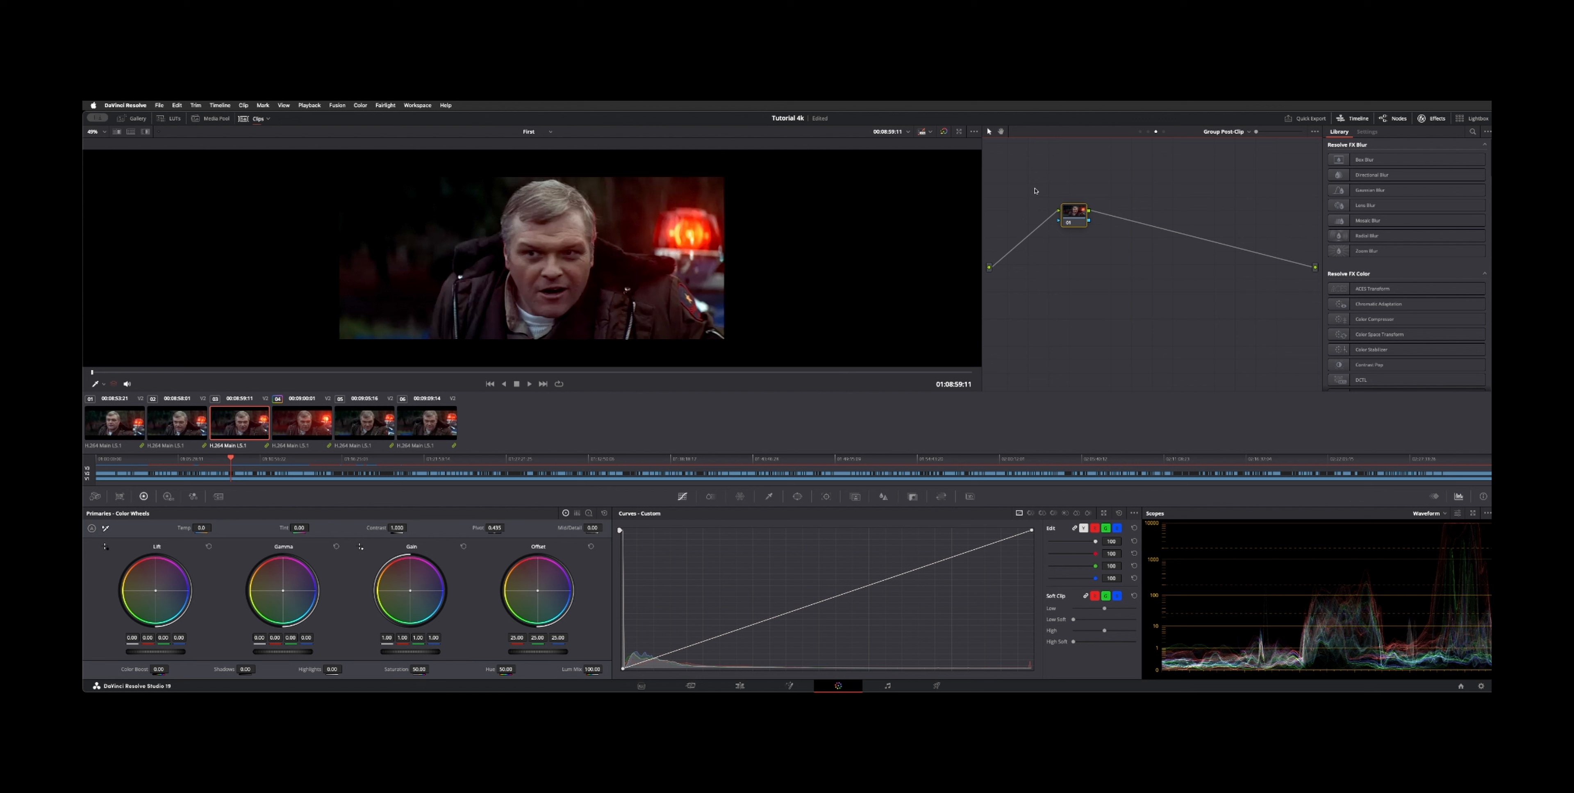
pyautogui.moveTo(1075, 214); pyautogui.dragTo(1091, 240)
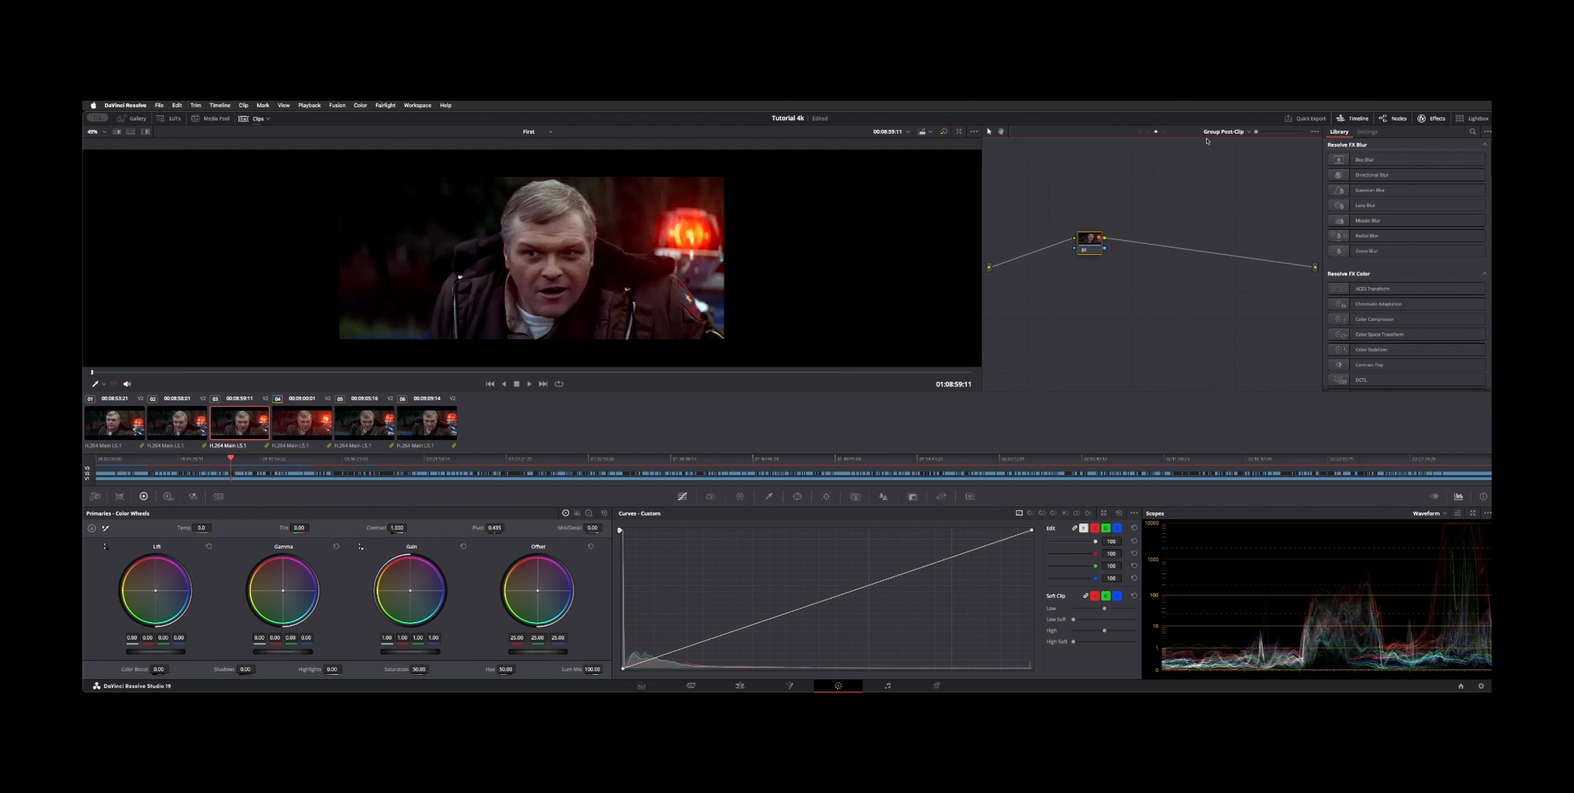
# Step: Cycle the node editor between the Clip, Group Post-Clip and Group Pre-Clip graphs, ending on Group Pre-Clip
pyautogui.click(1224, 131)
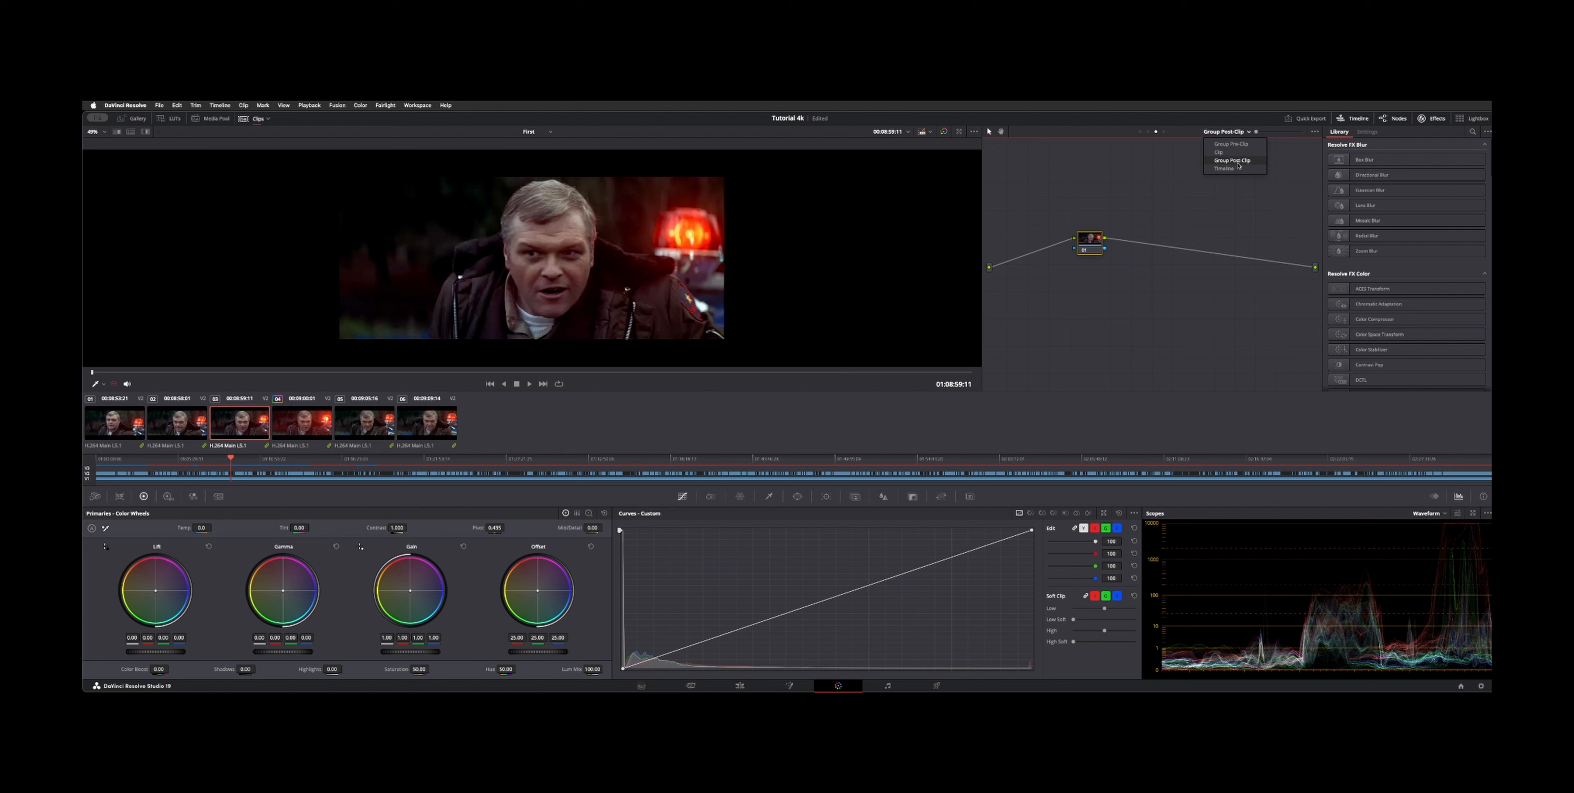
pyautogui.click(1238, 168)
pyautogui.press('Return')
pyautogui.click(1148, 131)
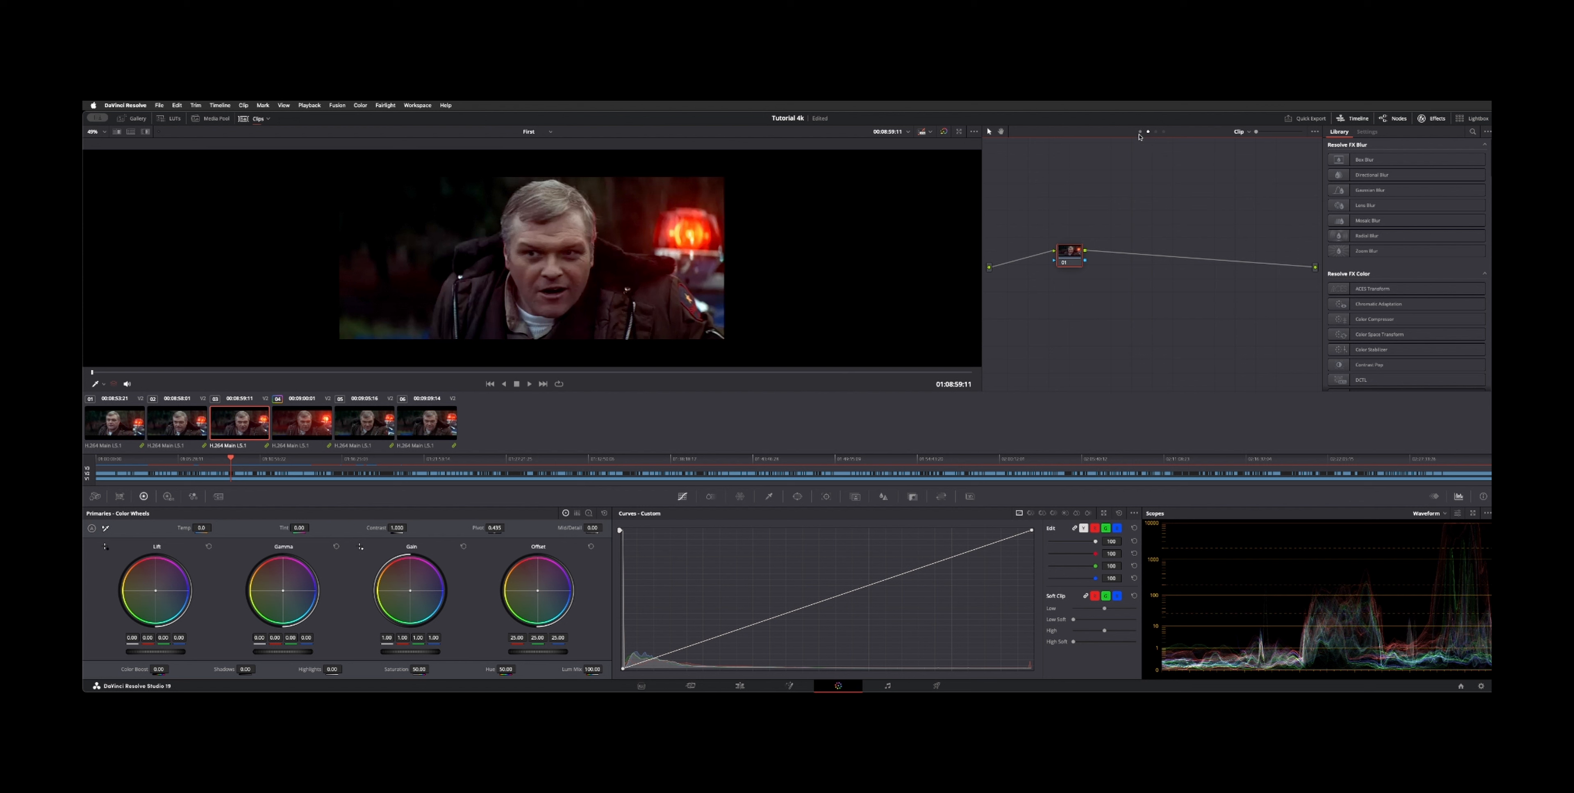
pyautogui.click(1140, 132)
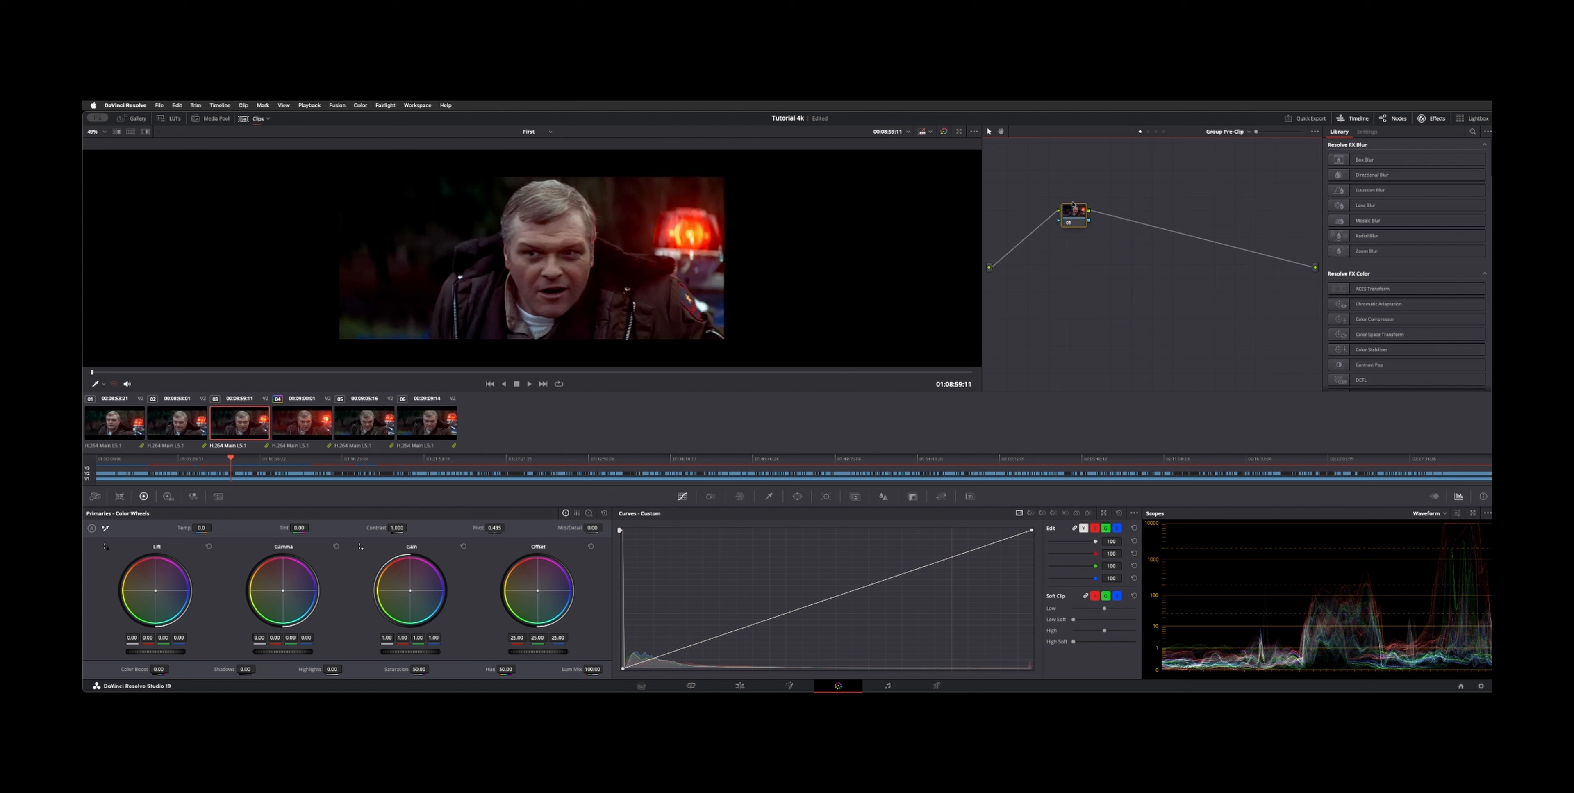
pyautogui.click(1148, 131)
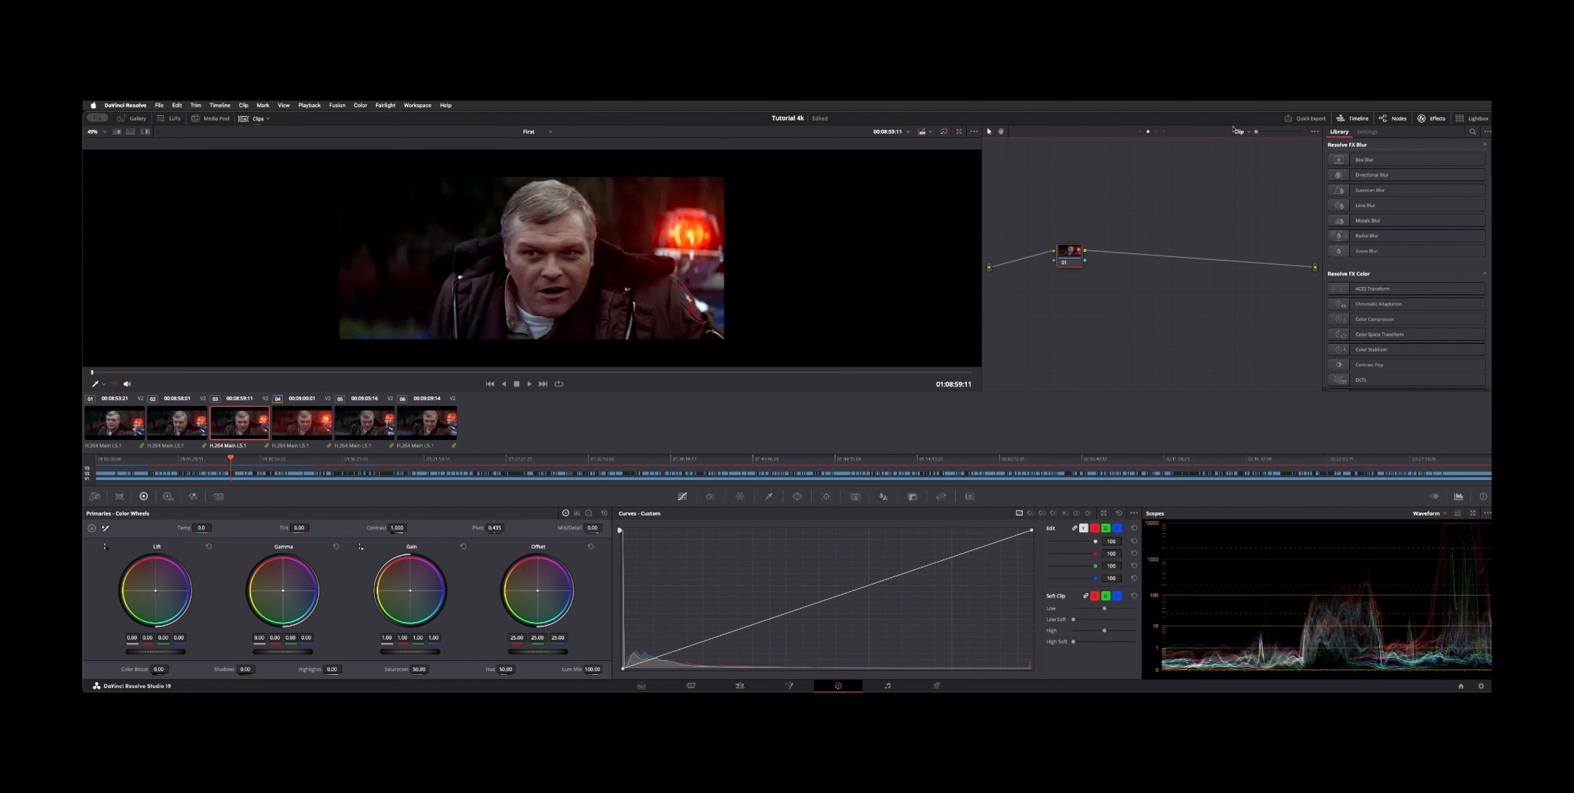
pyautogui.click(1155, 132)
pyautogui.click(1148, 132)
pyautogui.click(1141, 132)
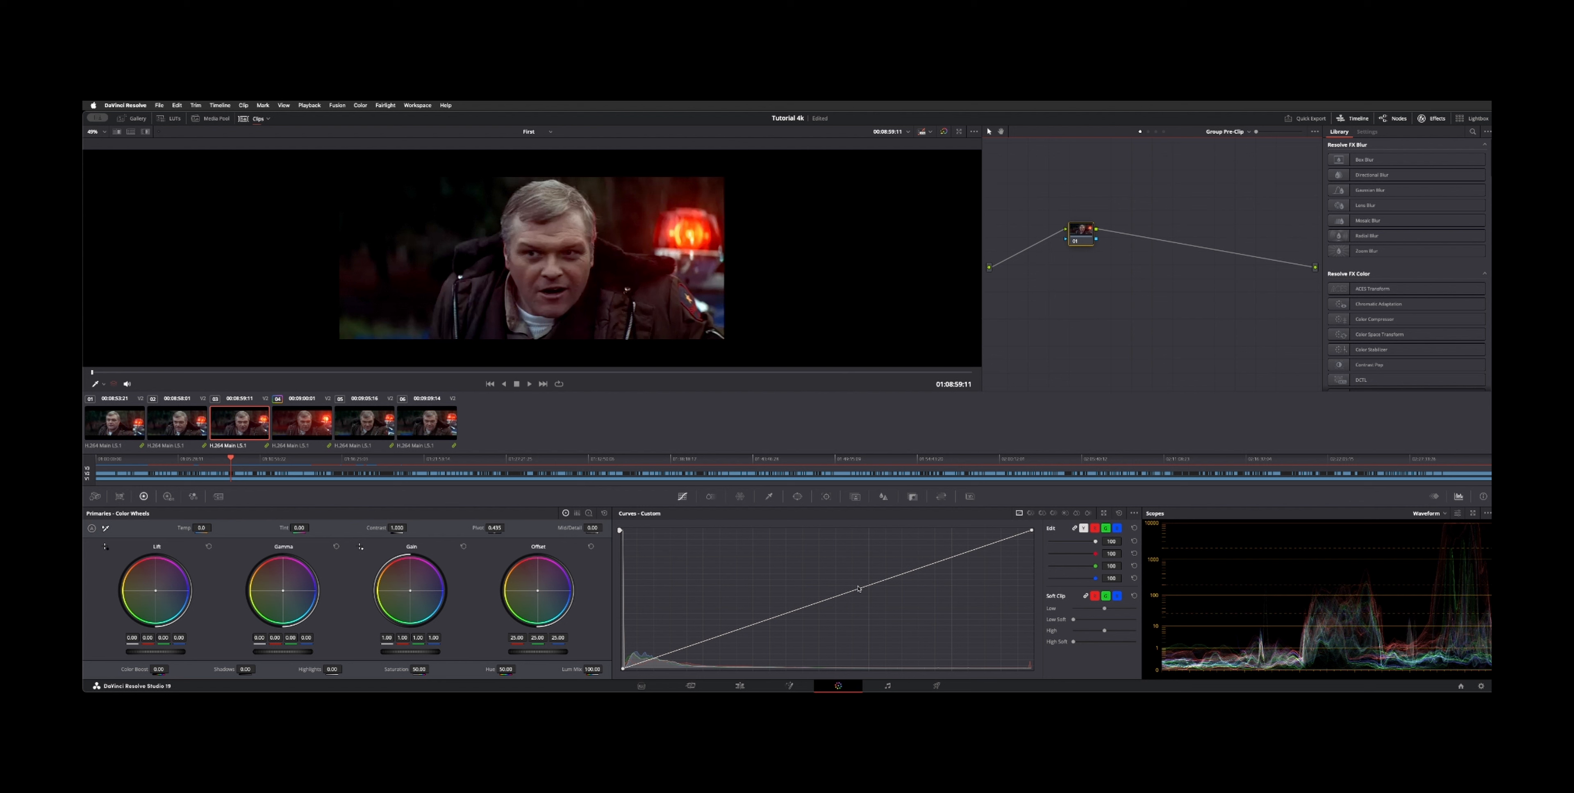
# Step: Try pulling the Group Pre-Clip custom curve down to darken the whole group, then reset the curves
pyautogui.moveTo(889, 578); pyautogui.dragTo(889, 611)
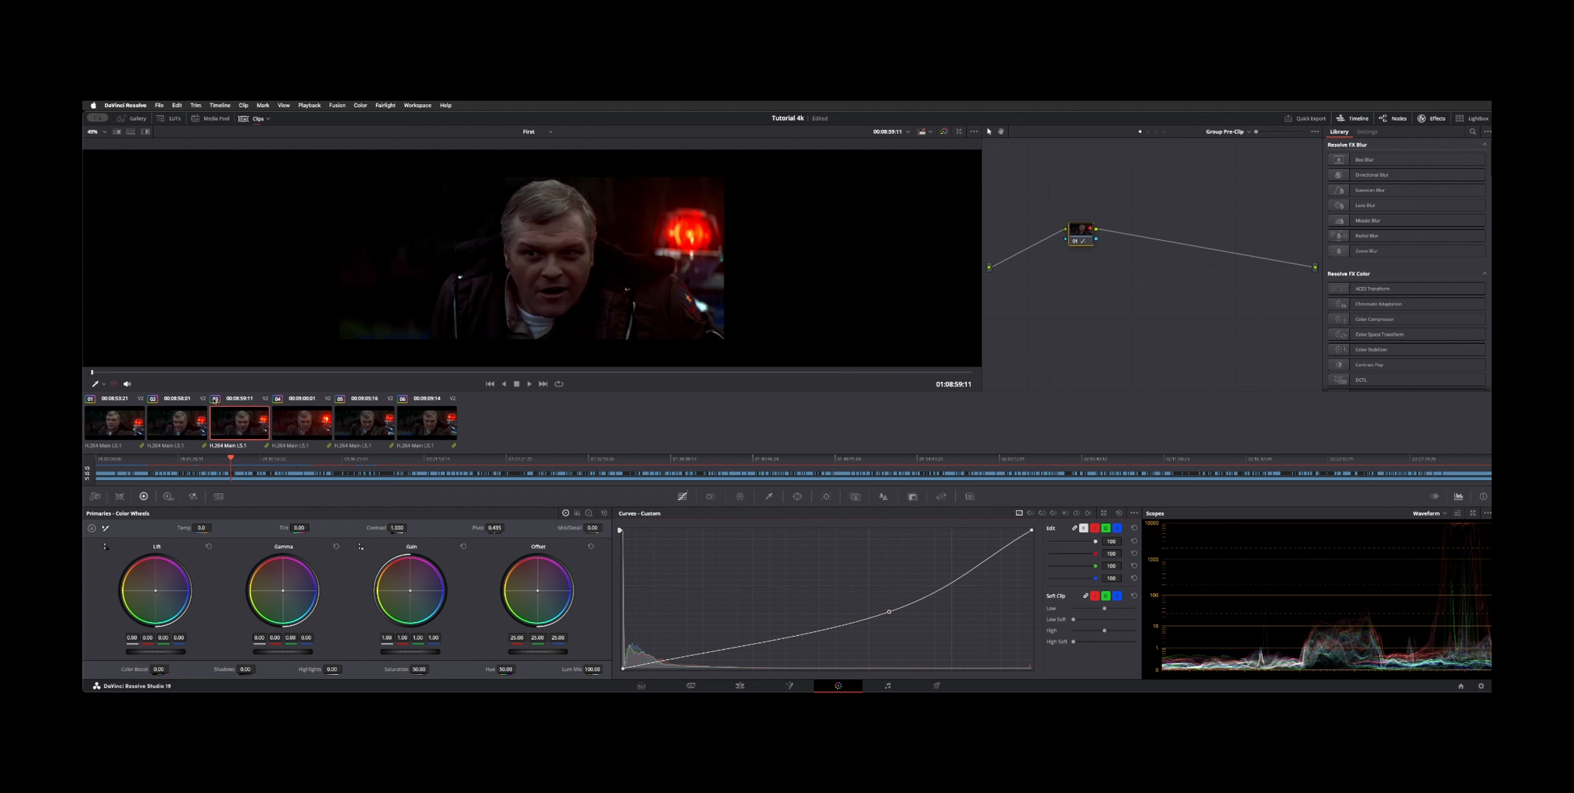
pyautogui.moveTo(889, 612); pyautogui.dragTo(853, 650)
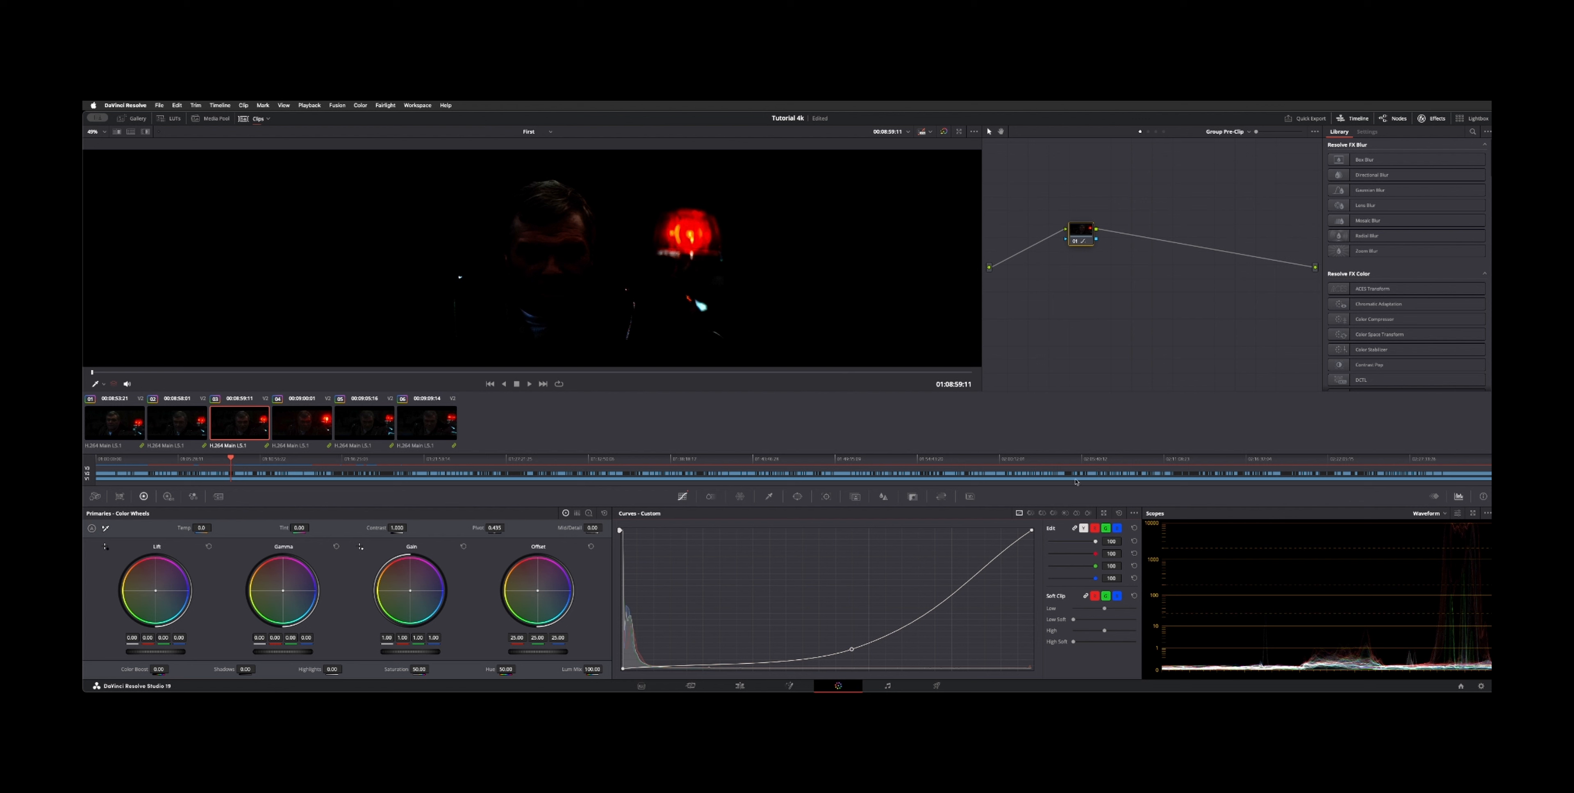
pyautogui.click(1119, 513)
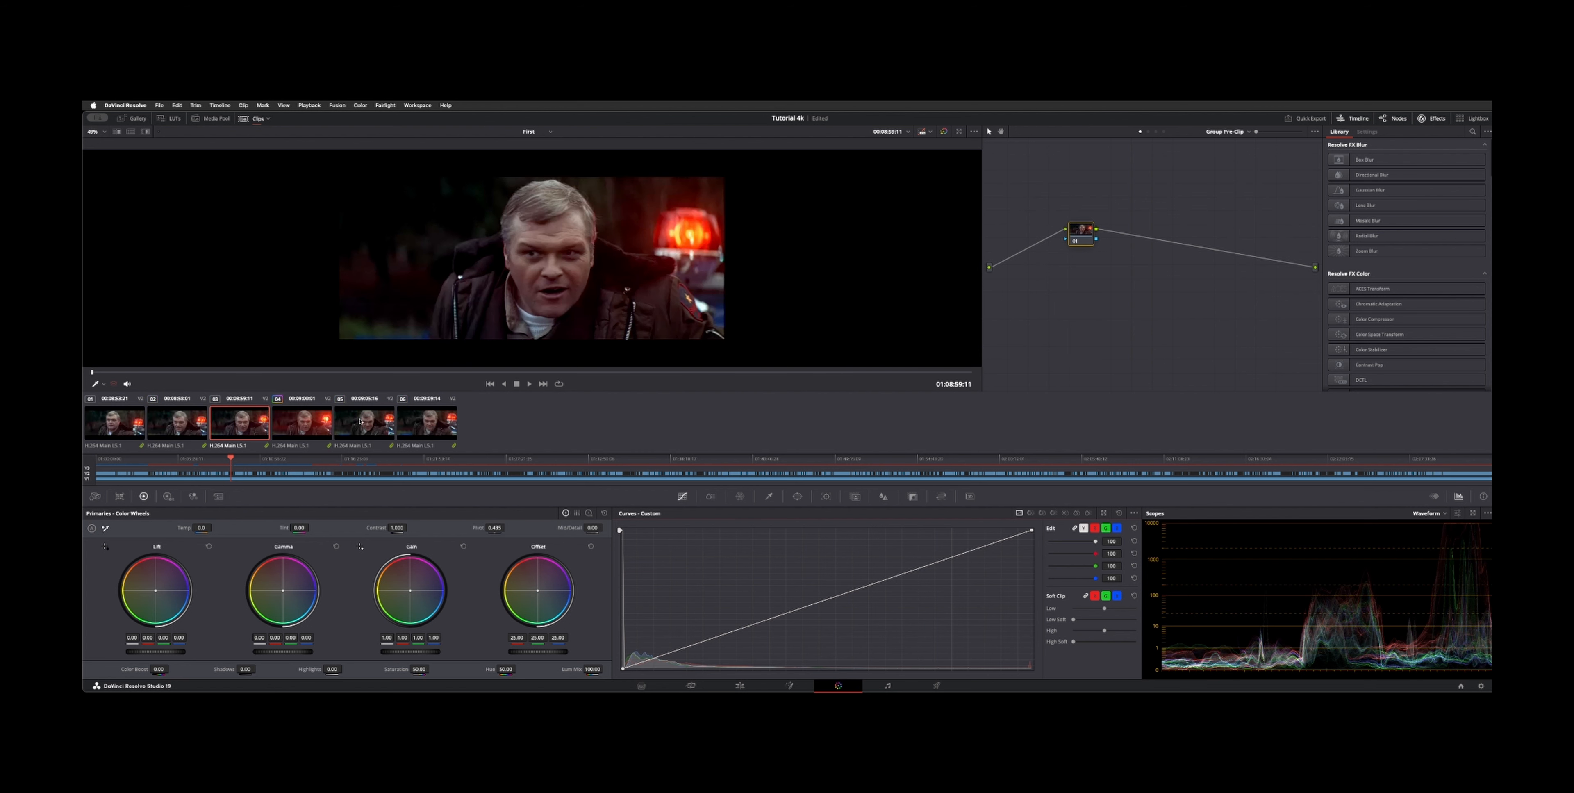
# Step: Select another Red Light clip and try dragging its clip curve's white point down, then reset the curves
pyautogui.click(319, 428)
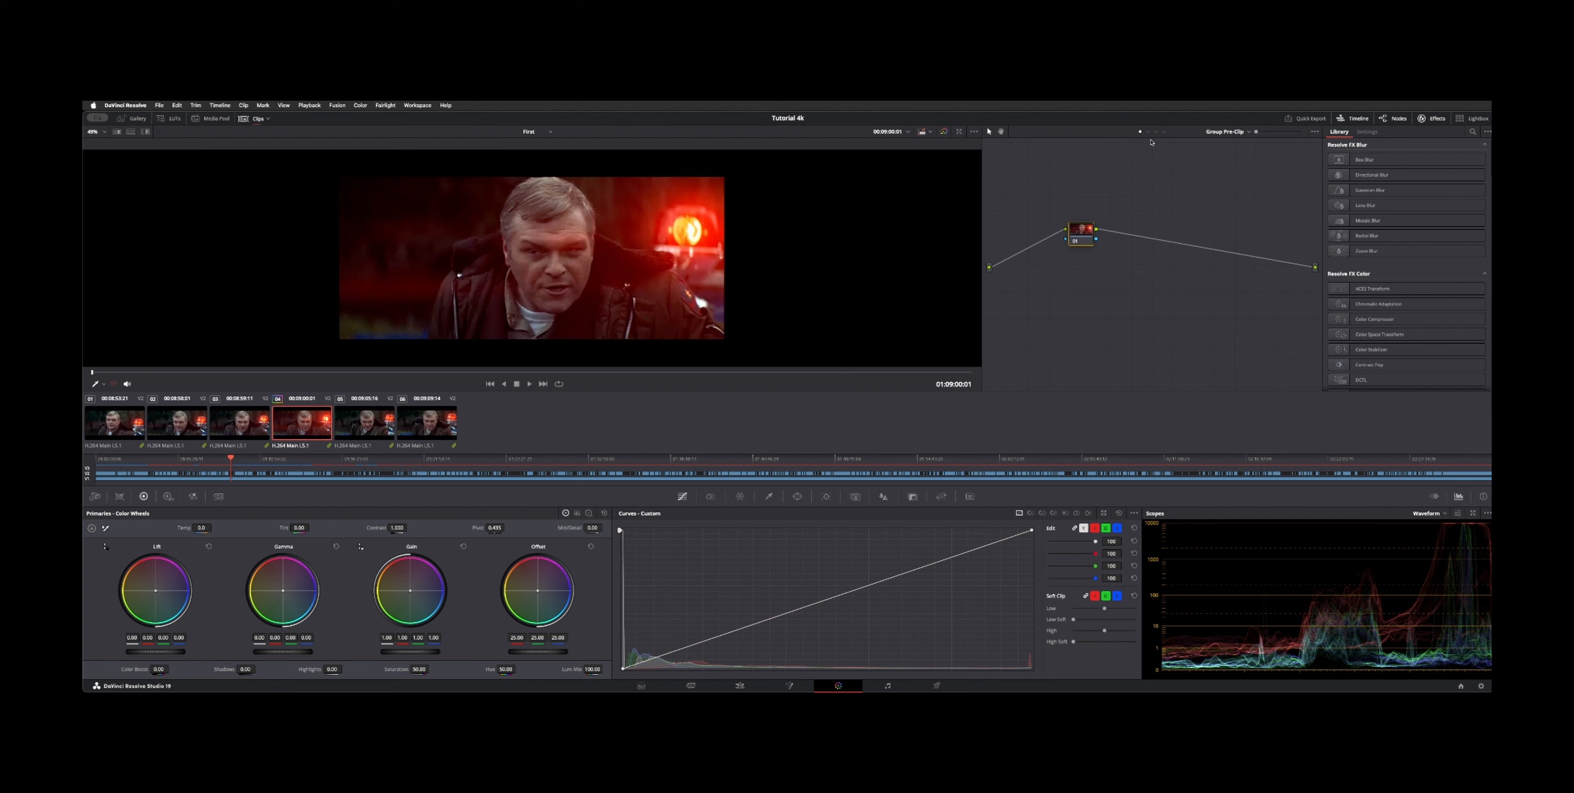
pyautogui.moveTo(1082, 242); pyautogui.dragTo(1091, 251)
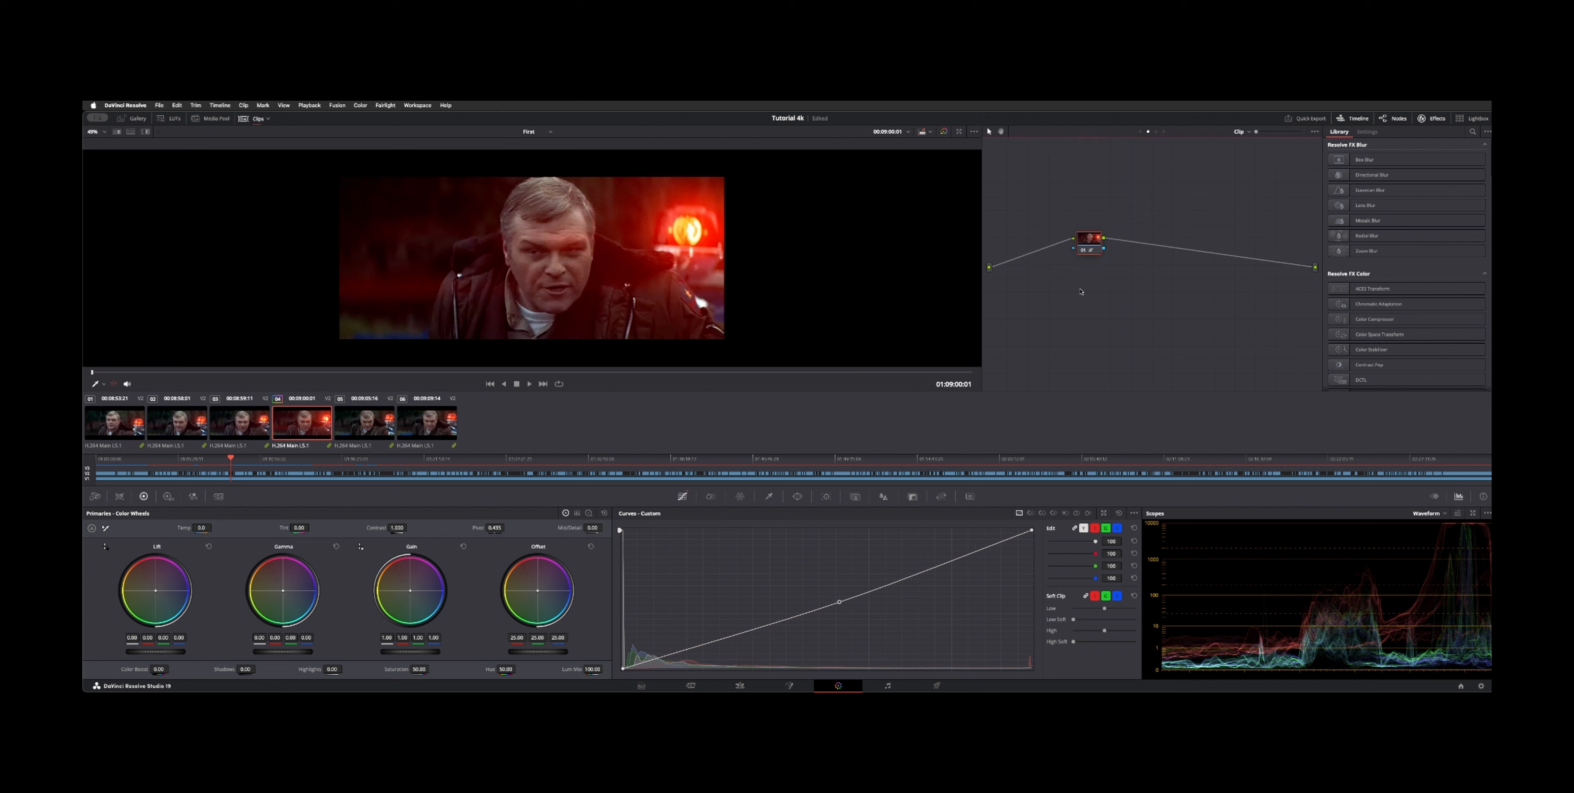
pyautogui.moveTo(1031, 531); pyautogui.dragTo(1031, 653)
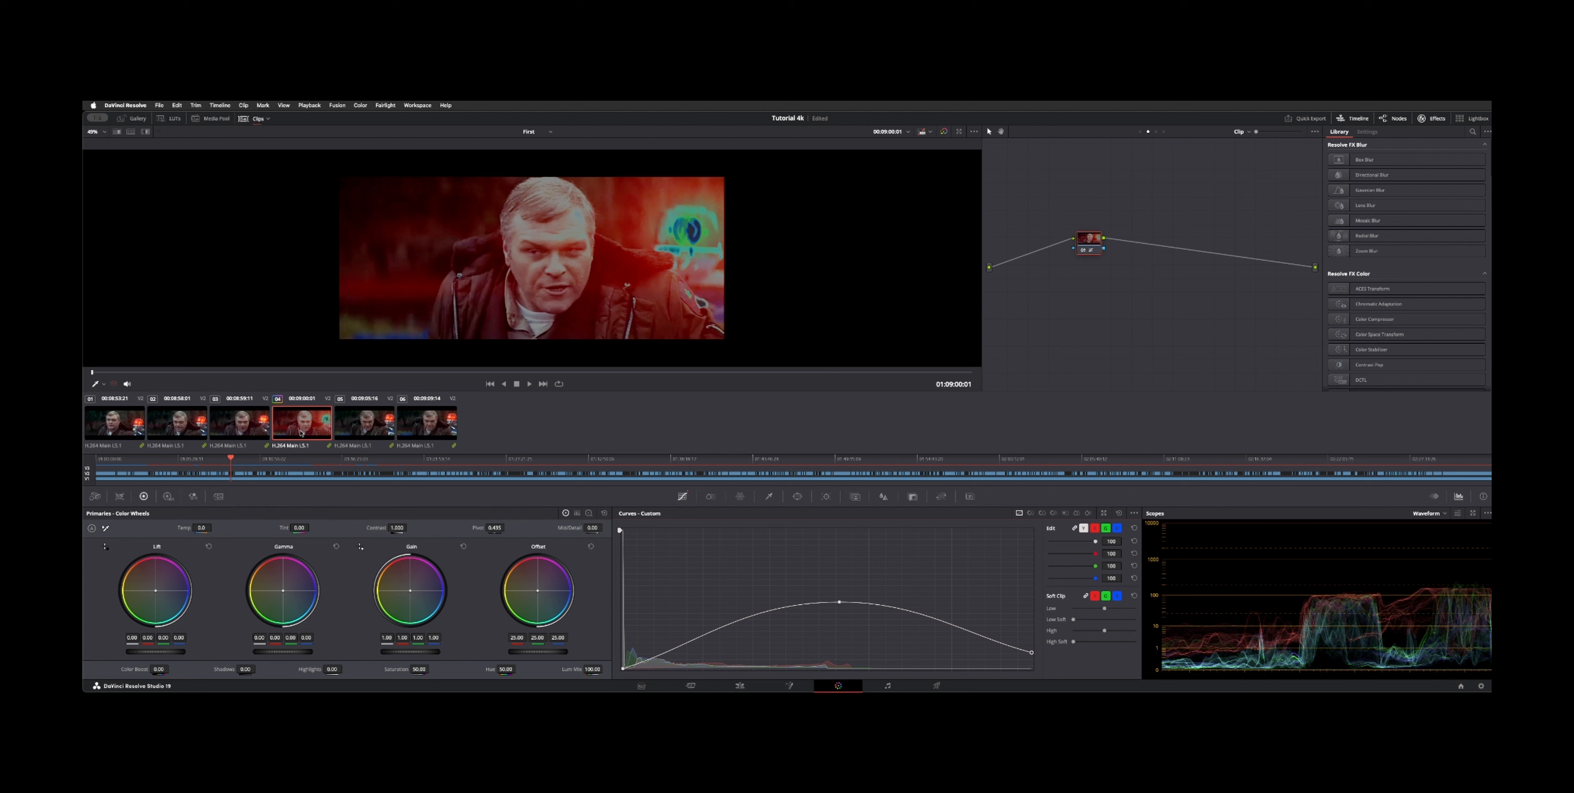
pyautogui.click(1120, 513)
# Step: Filter the timeline to show only the Chase group and open its Group Post-Clip graph
pyautogui.click(268, 119)
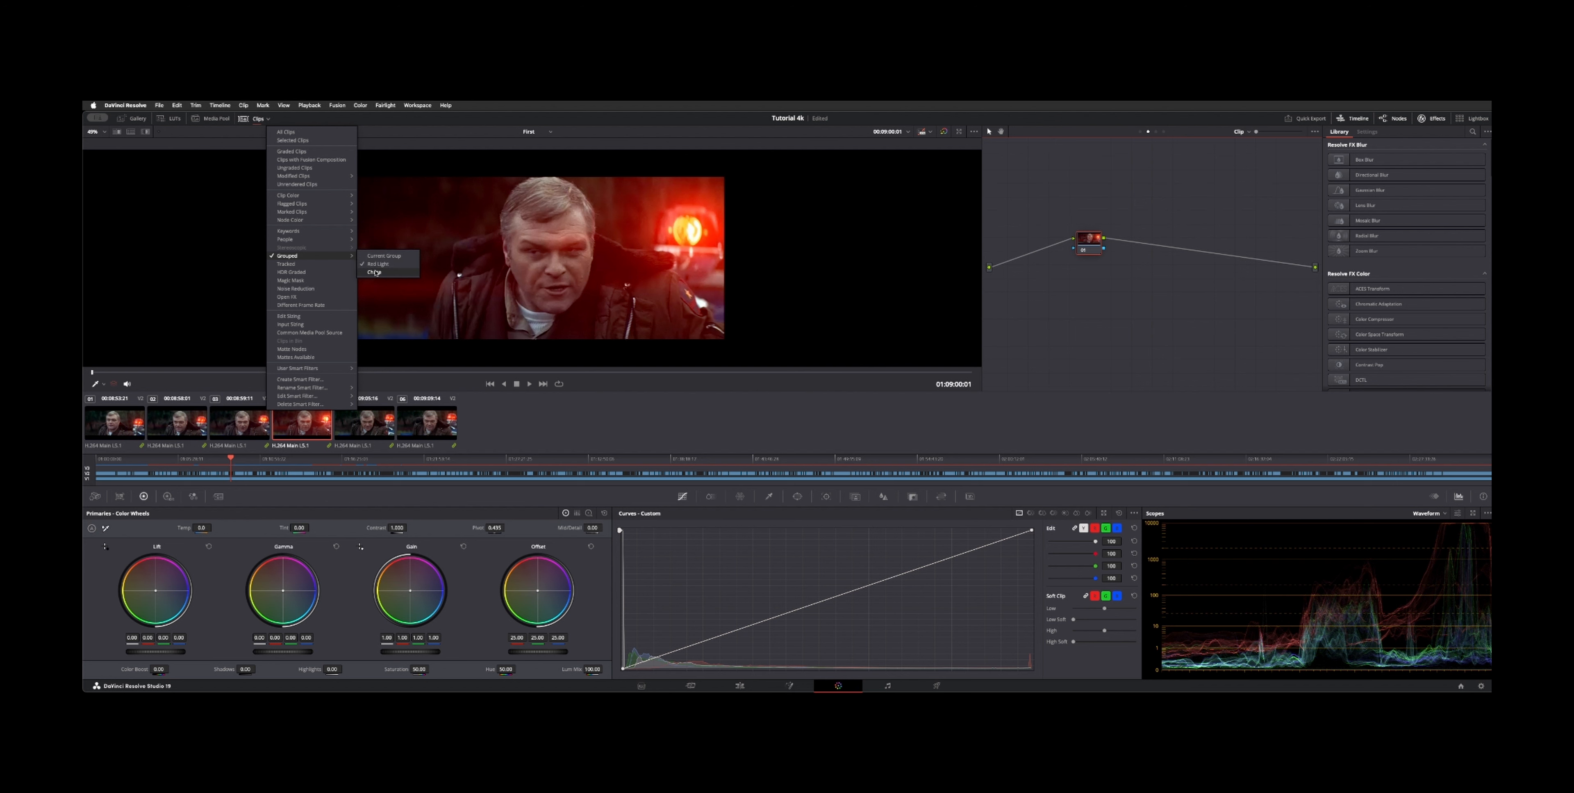
pyautogui.click(375, 272)
pyautogui.hscroll(10, 683, 427)
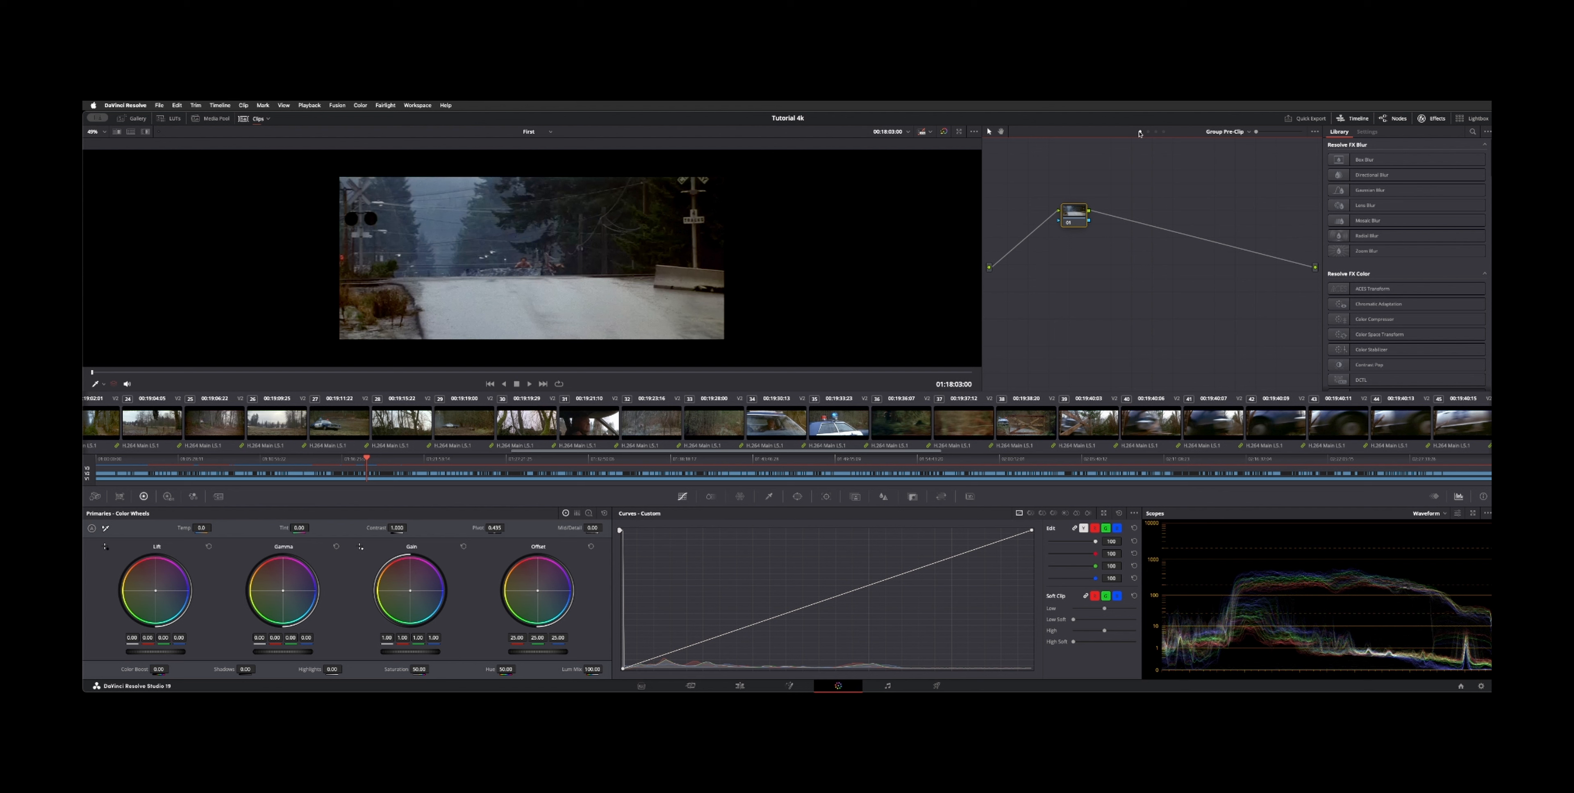
pyautogui.click(1157, 132)
pyautogui.moveTo(1066, 218); pyautogui.dragTo(1067, 249)
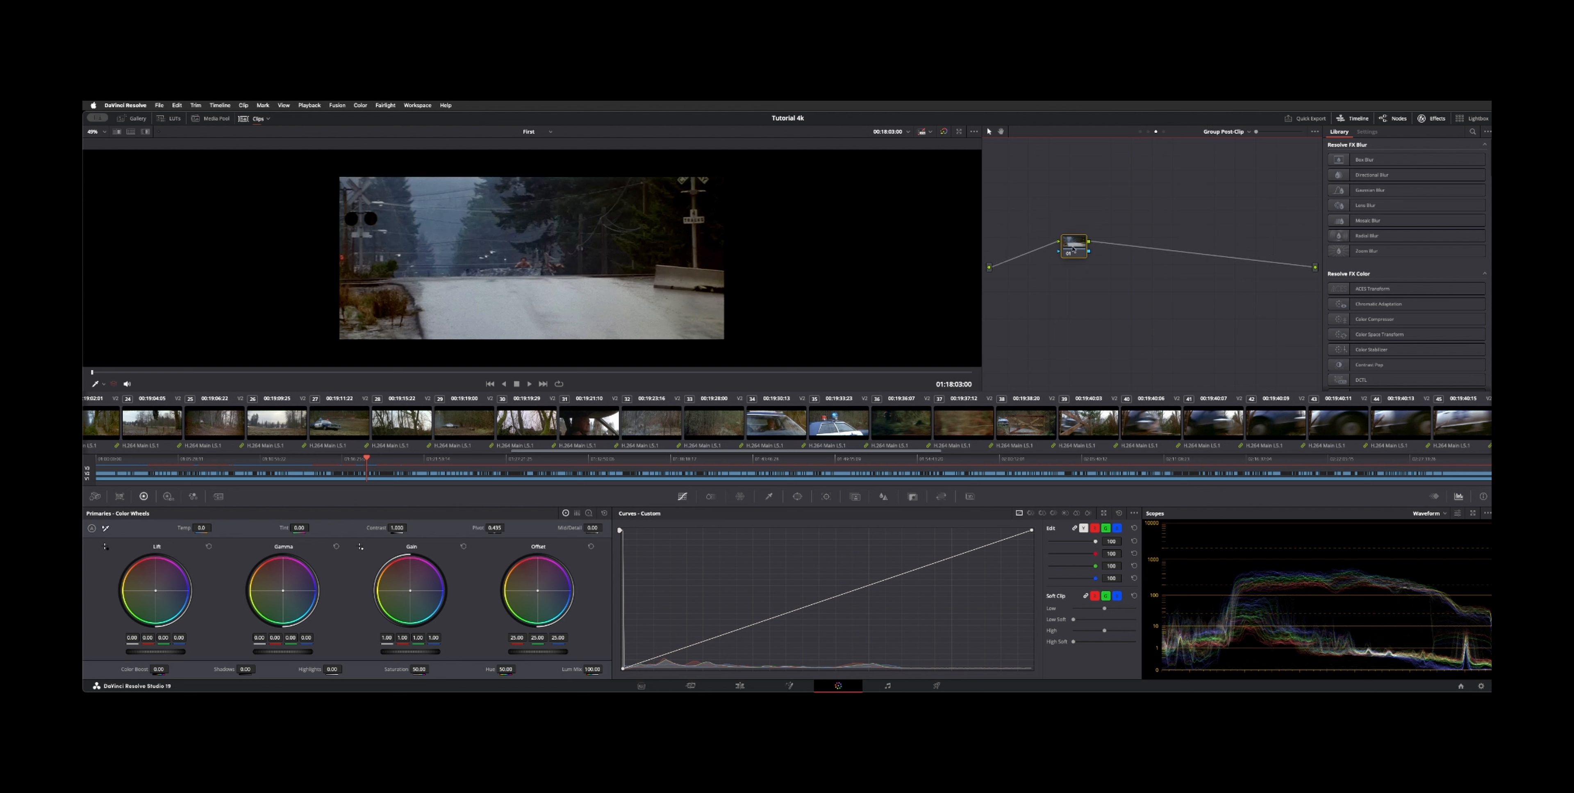
# Step: Show all clips in the timeline again and scroll through to locate a clip
pyautogui.click(267, 119)
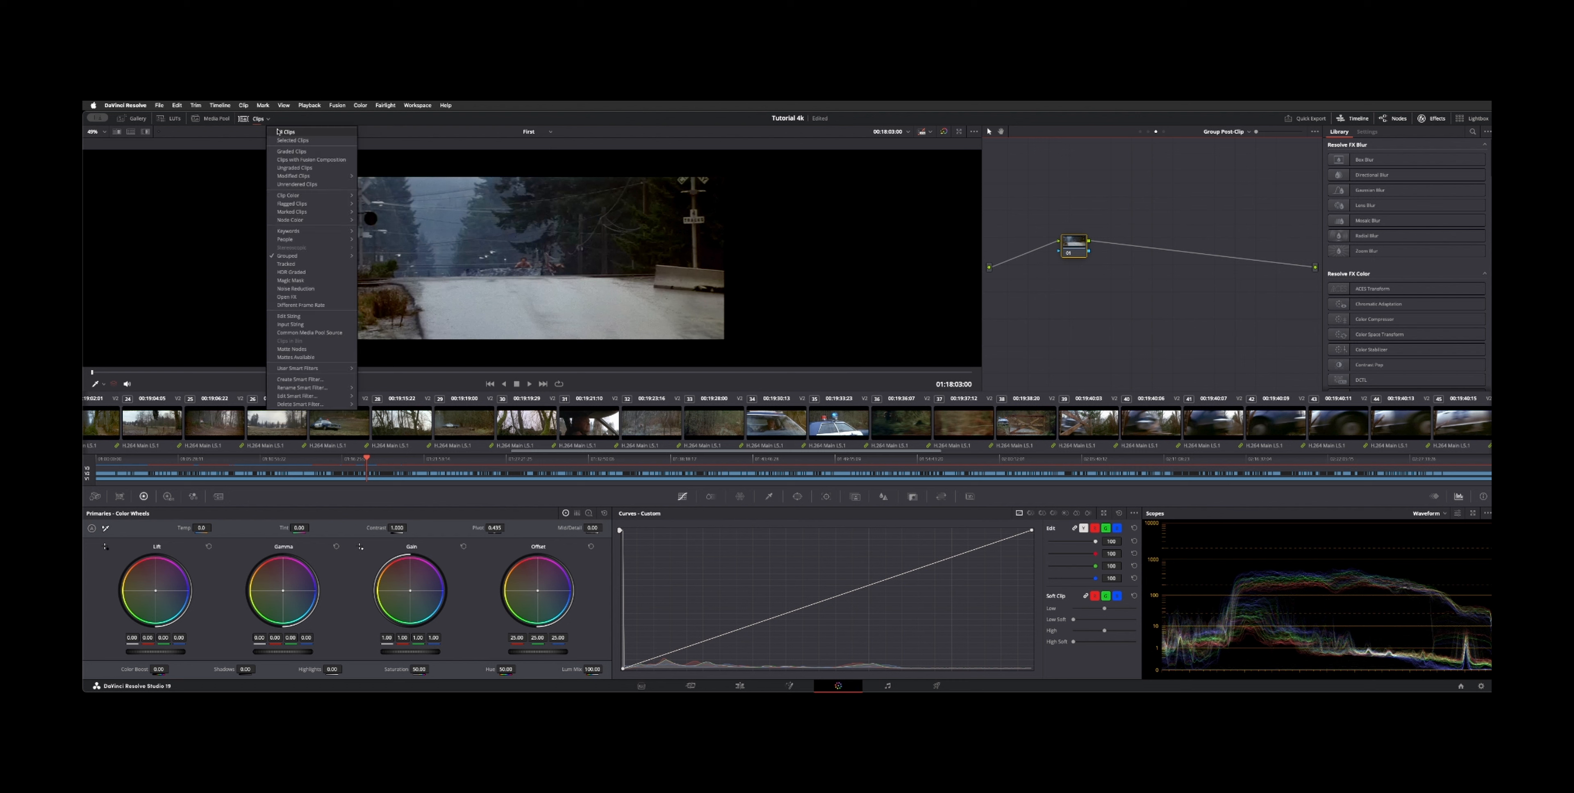
pyautogui.click(280, 132)
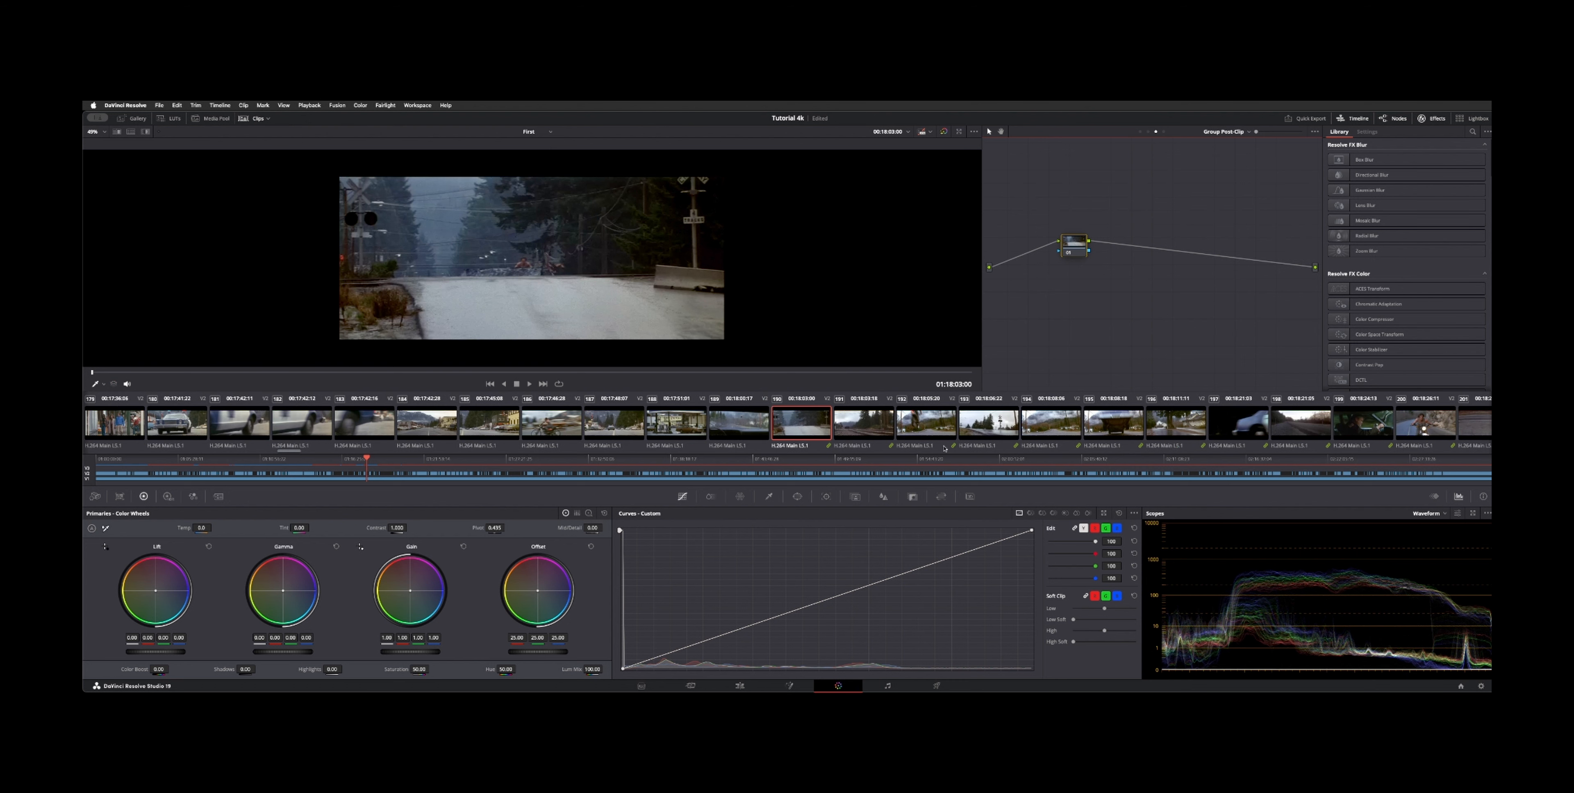
pyautogui.hscroll(7, 923, 422)
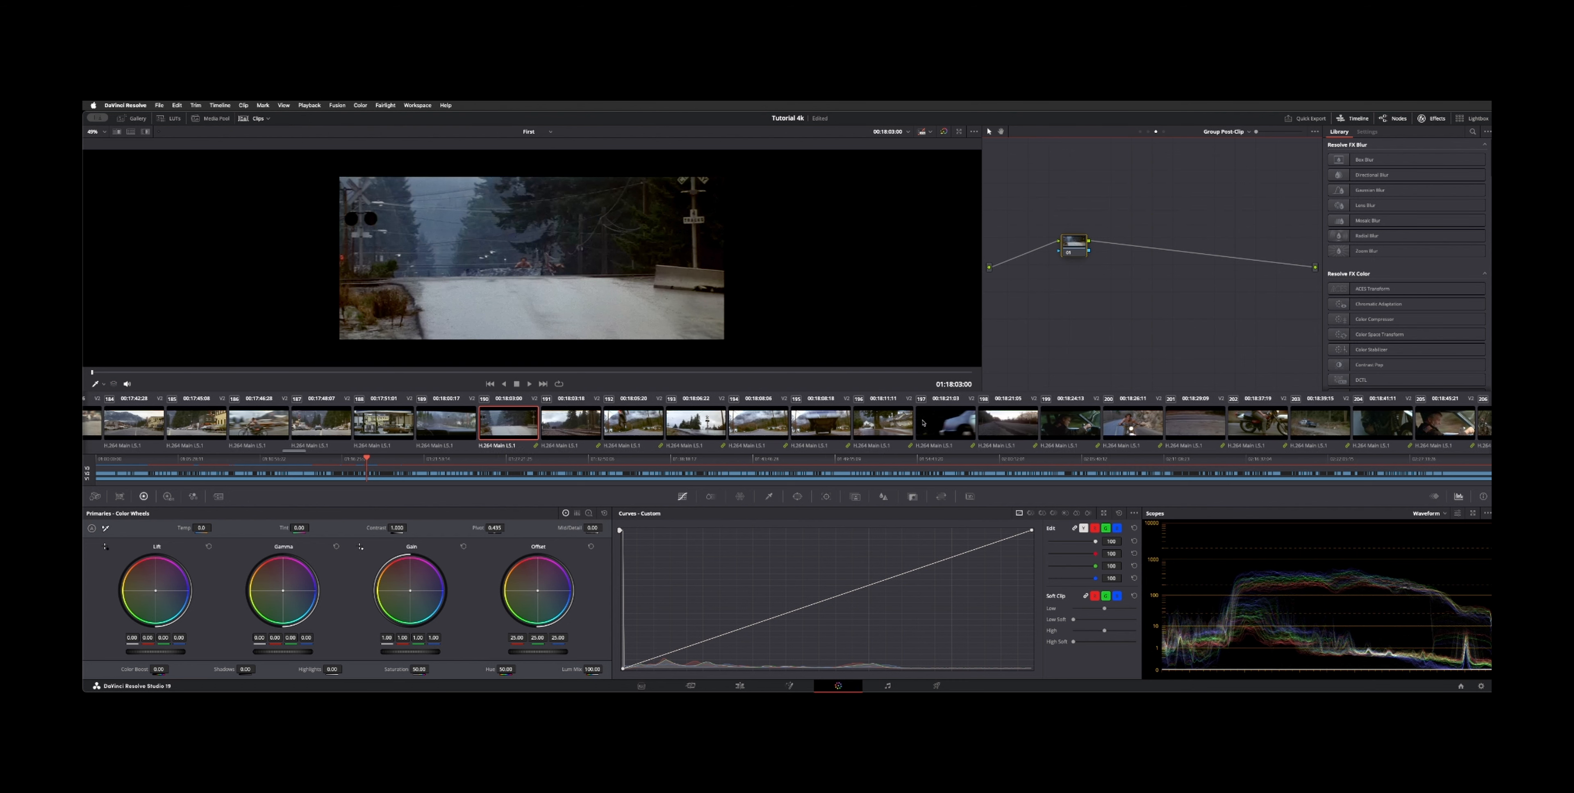
pyautogui.hscroll(-2, 1300, 420)
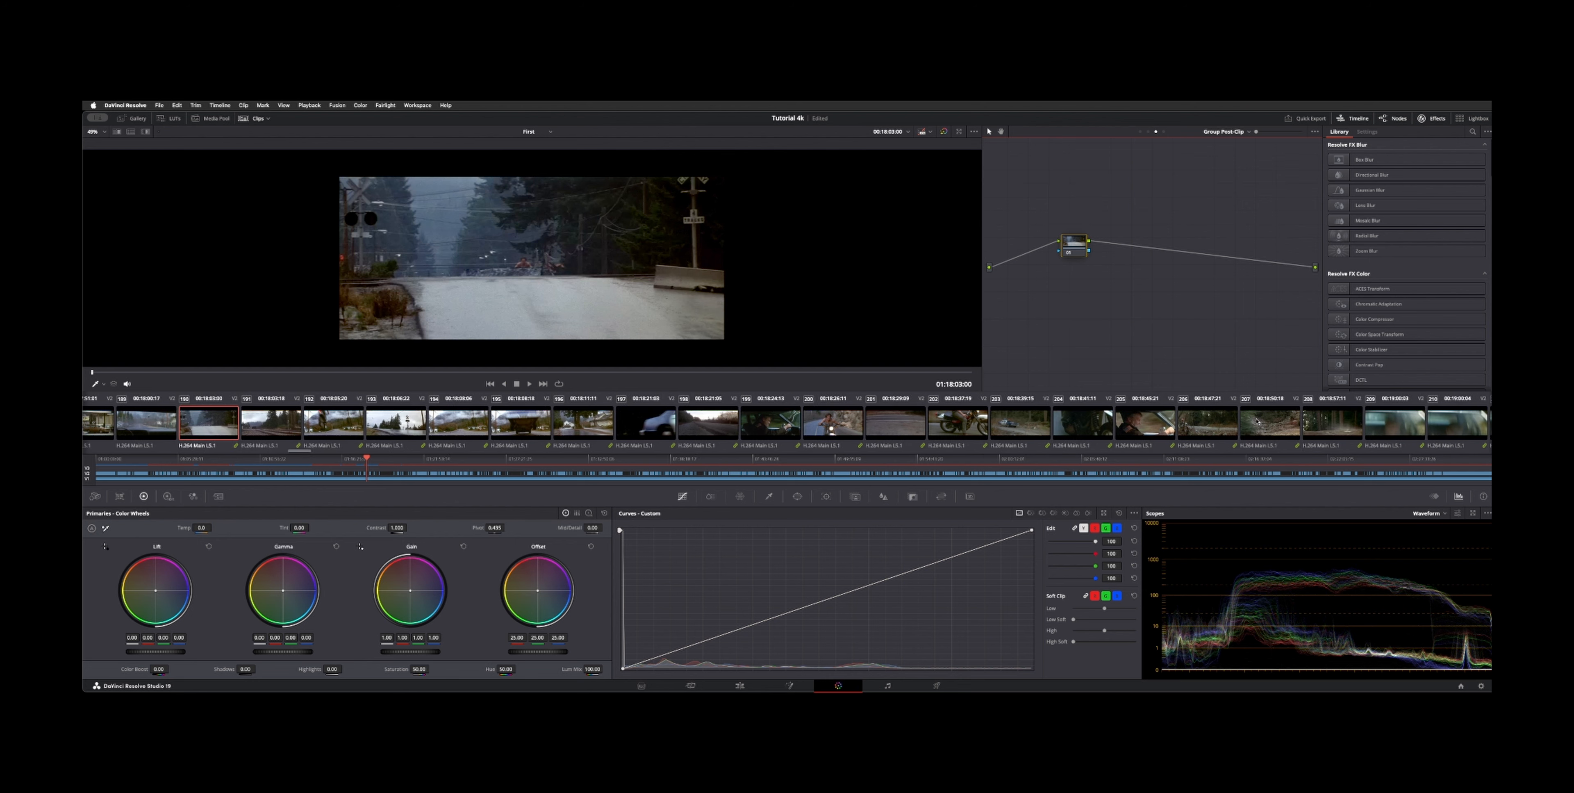
pyautogui.hscroll(-7, 1257, 421)
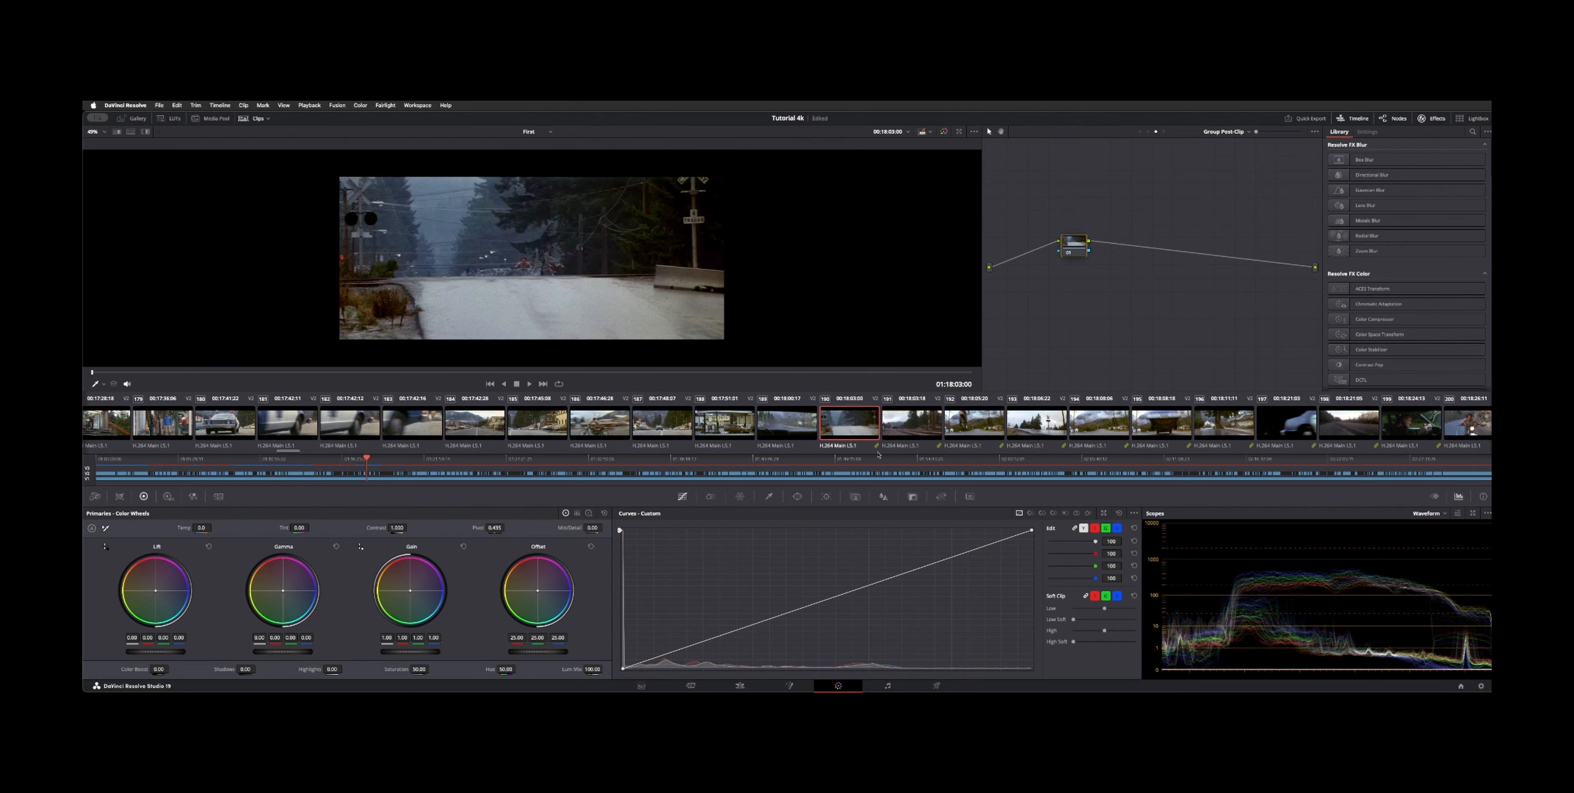
# Step: Assign the selected clip to the Chase group
pyautogui.rightClick(846, 430)
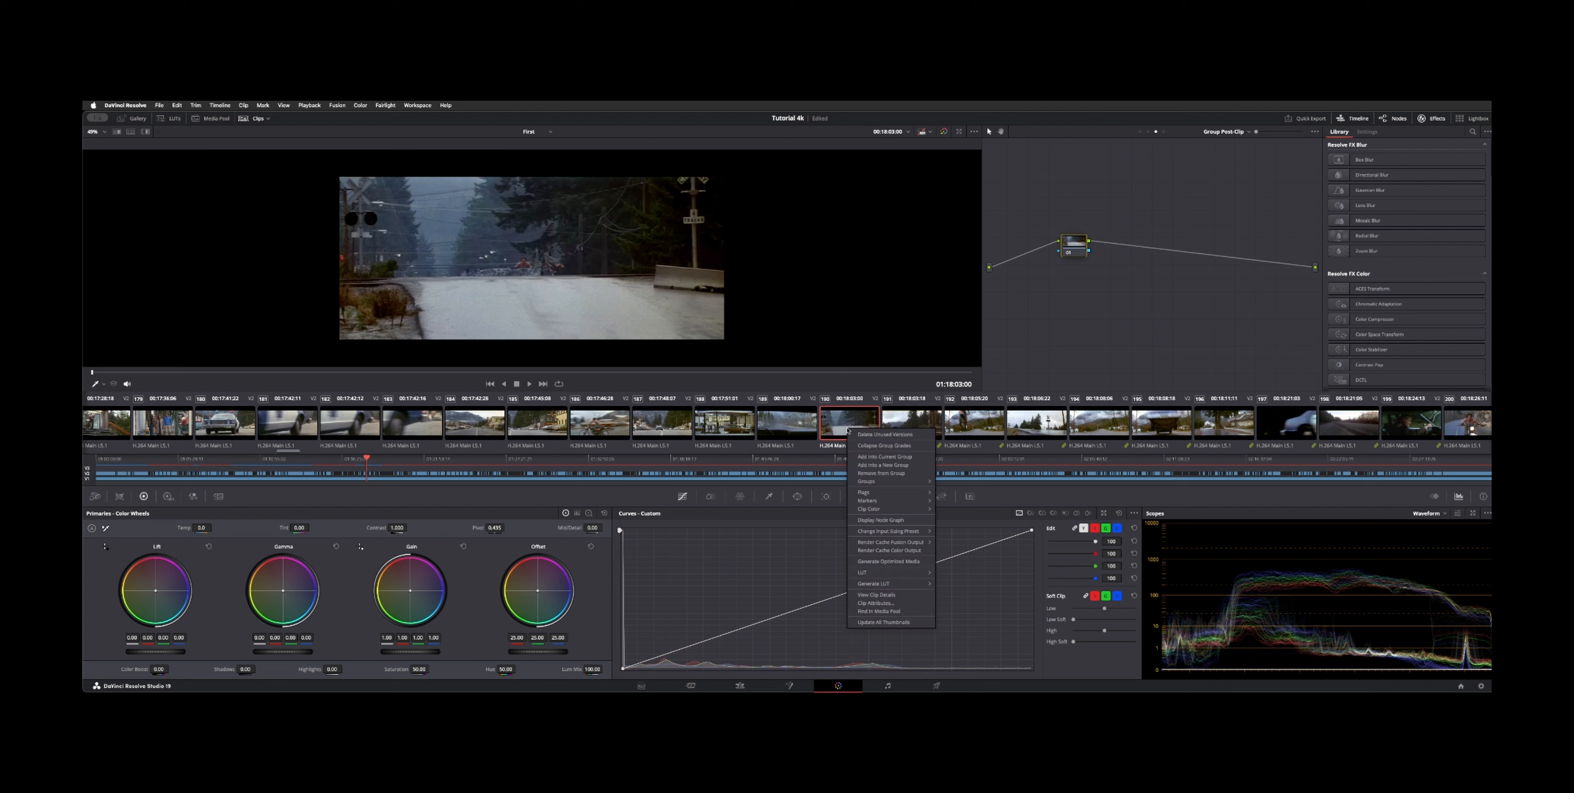
pyautogui.moveTo(906, 484)
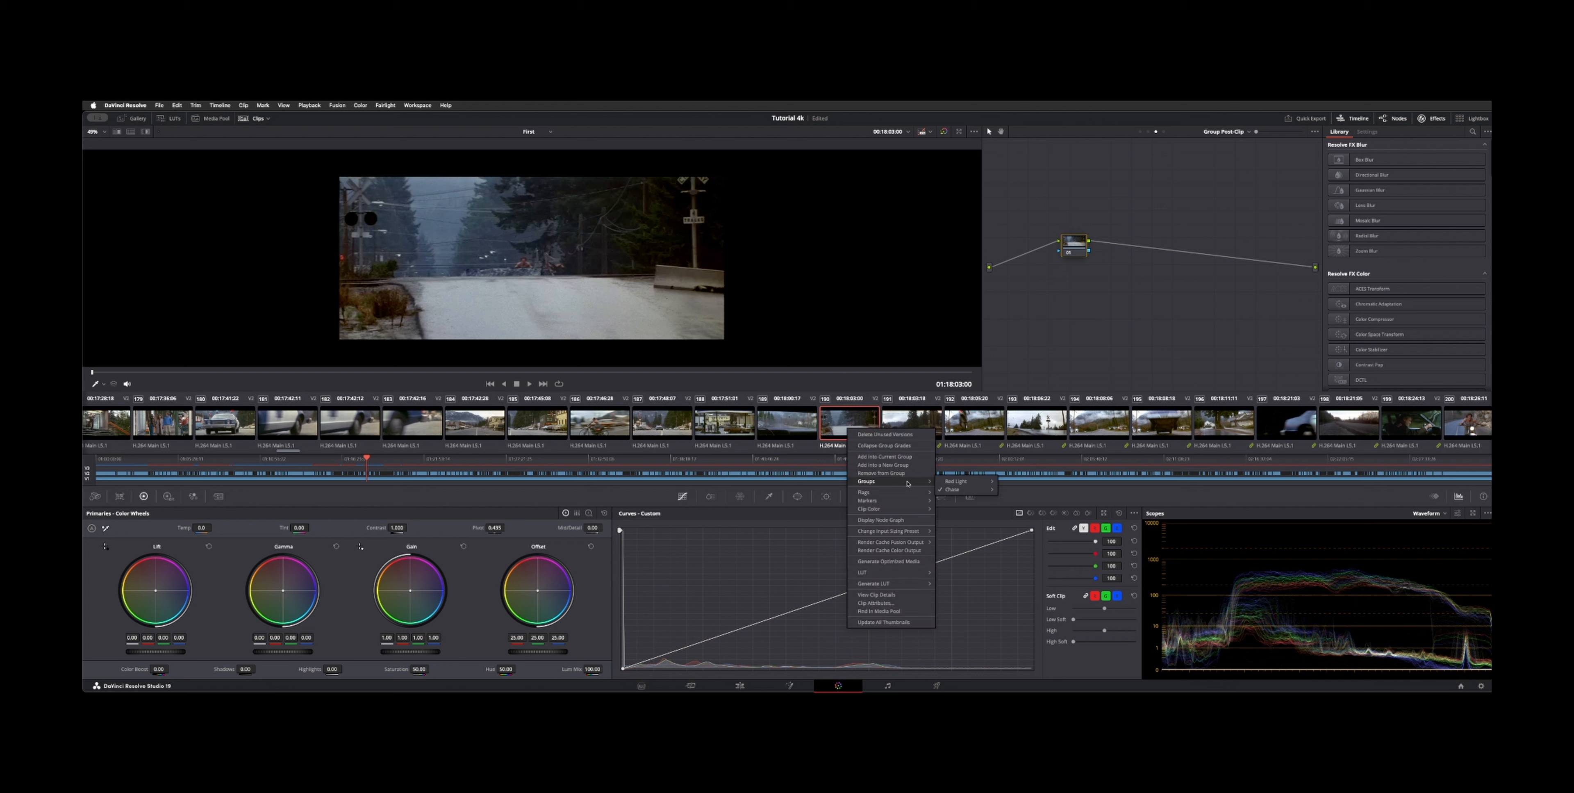
pyautogui.moveTo(971, 489)
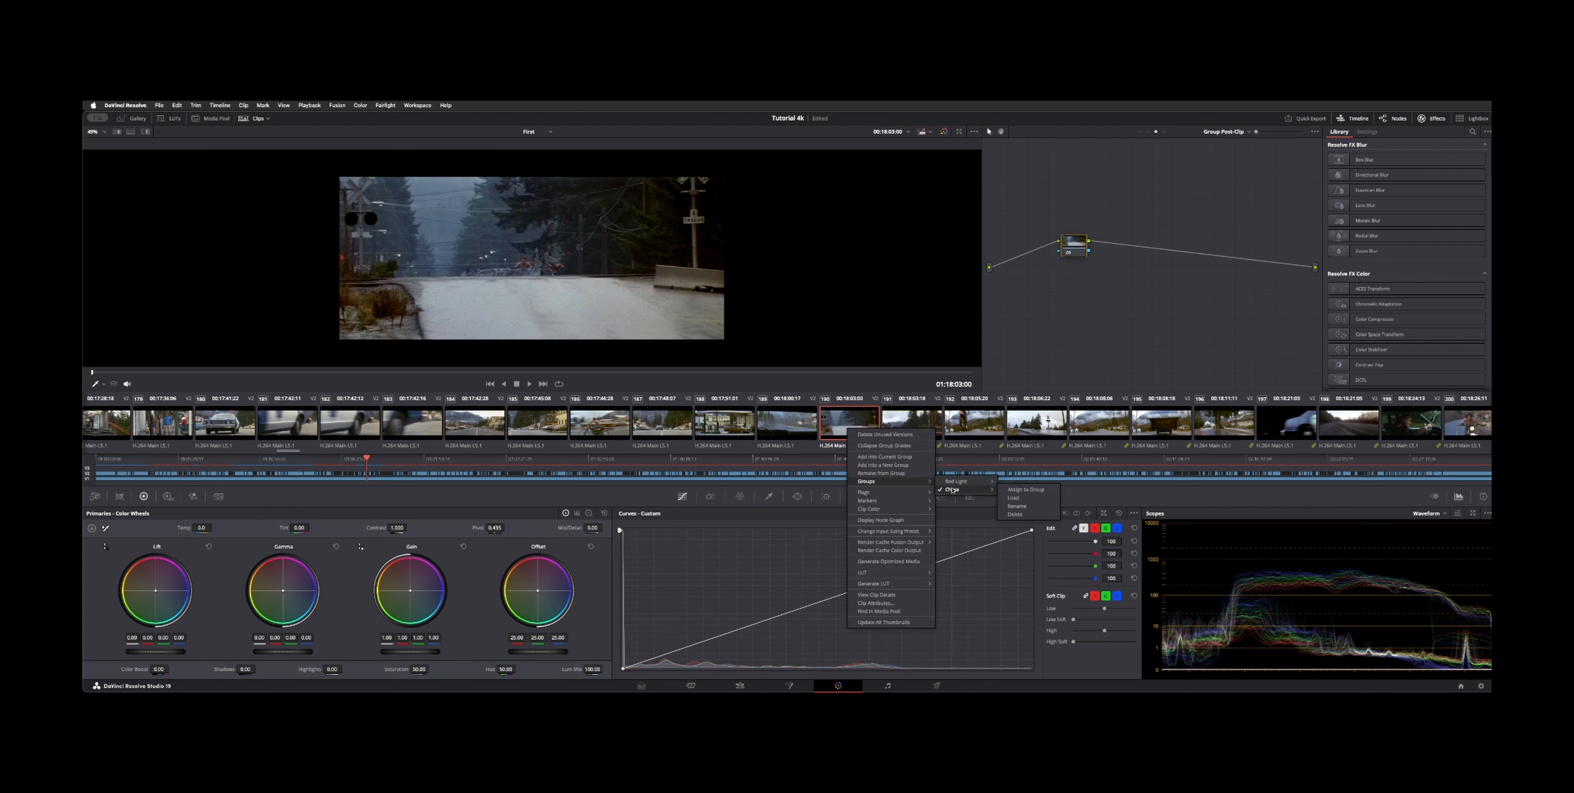
pyautogui.click(1025, 490)
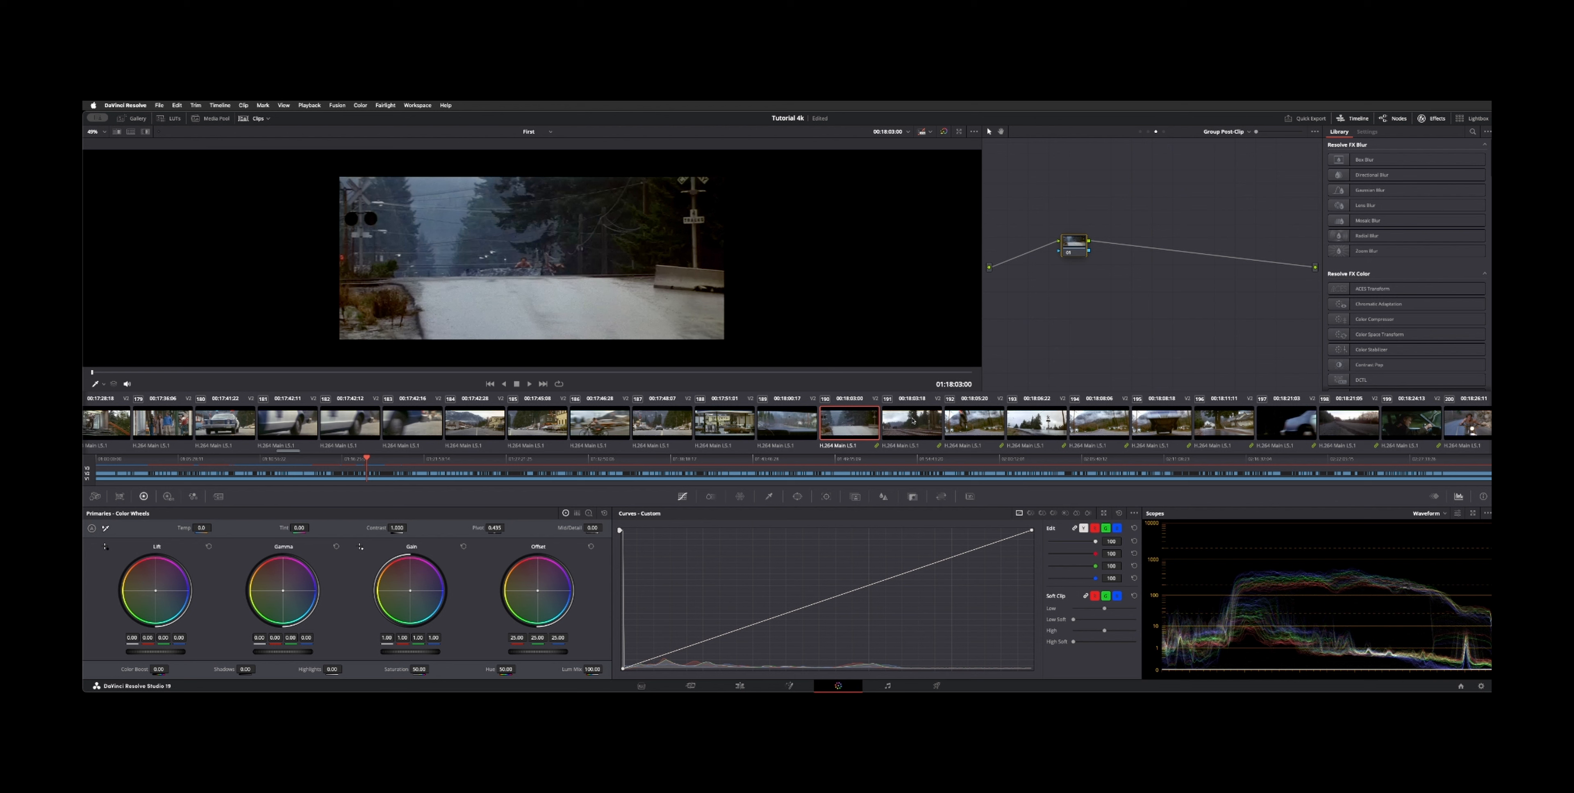
# Step: Delete the Chase group from the clip's group options
pyautogui.rightClick(860, 433)
pyautogui.moveTo(904, 485)
pyautogui.moveTo(972, 494)
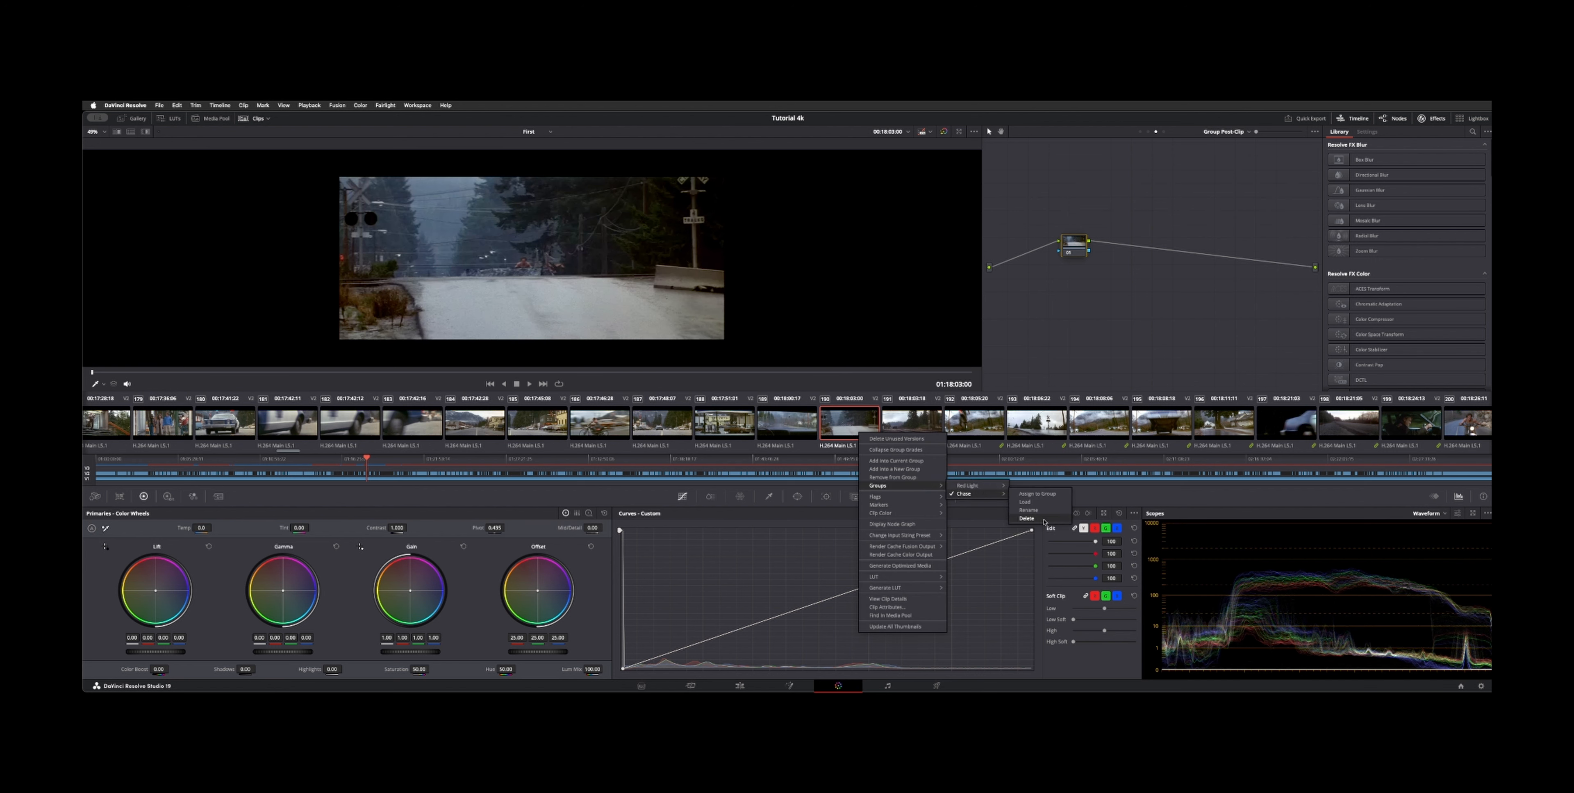
pyautogui.click(1042, 520)
pyautogui.rightClick(847, 434)
pyautogui.click(858, 452)
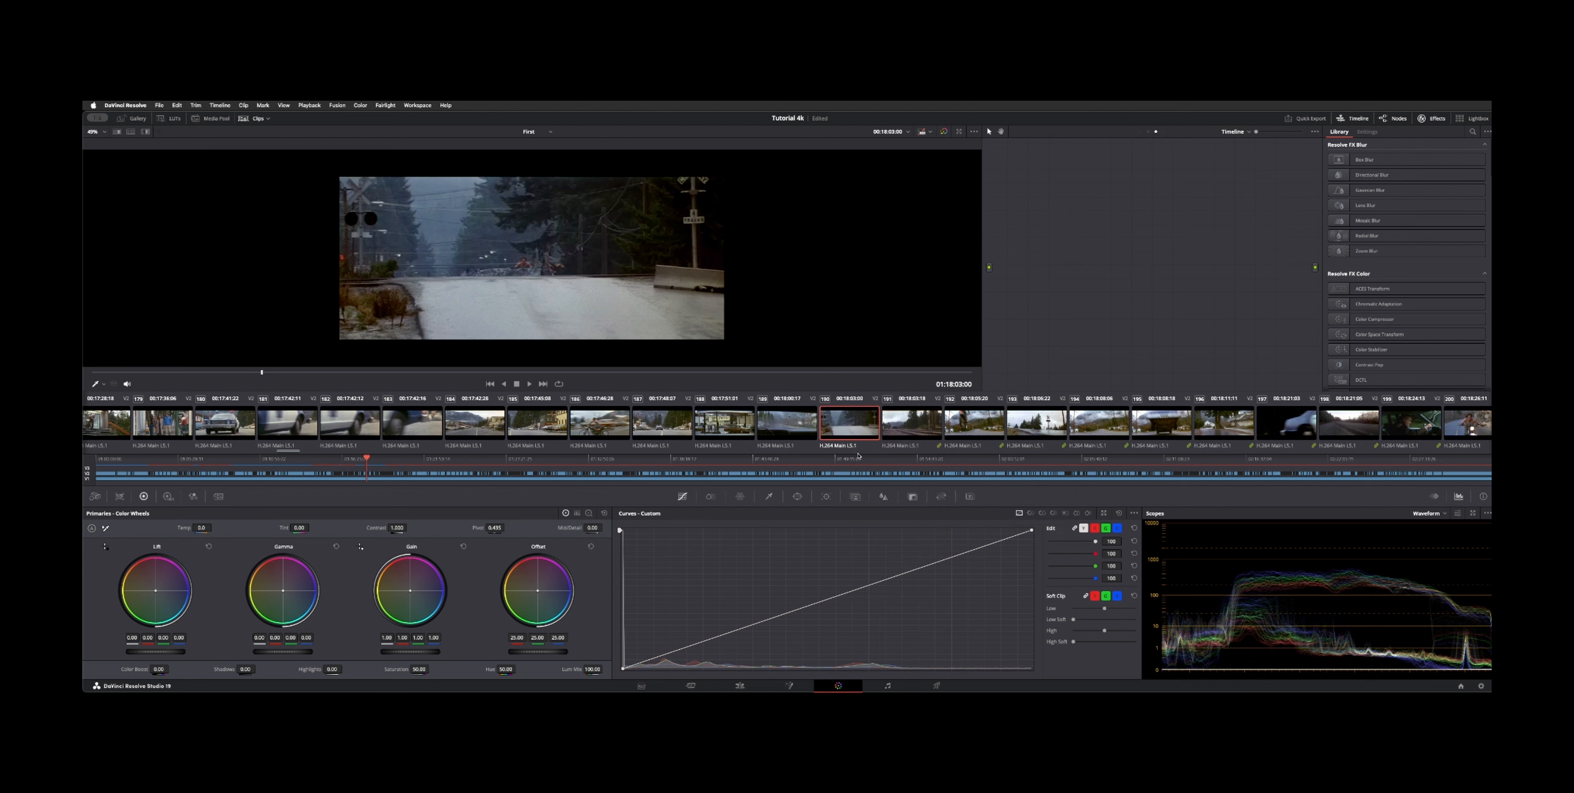
# Step: Select the next clip and darken its Group Pre-Clip custom curve
pyautogui.click(932, 435)
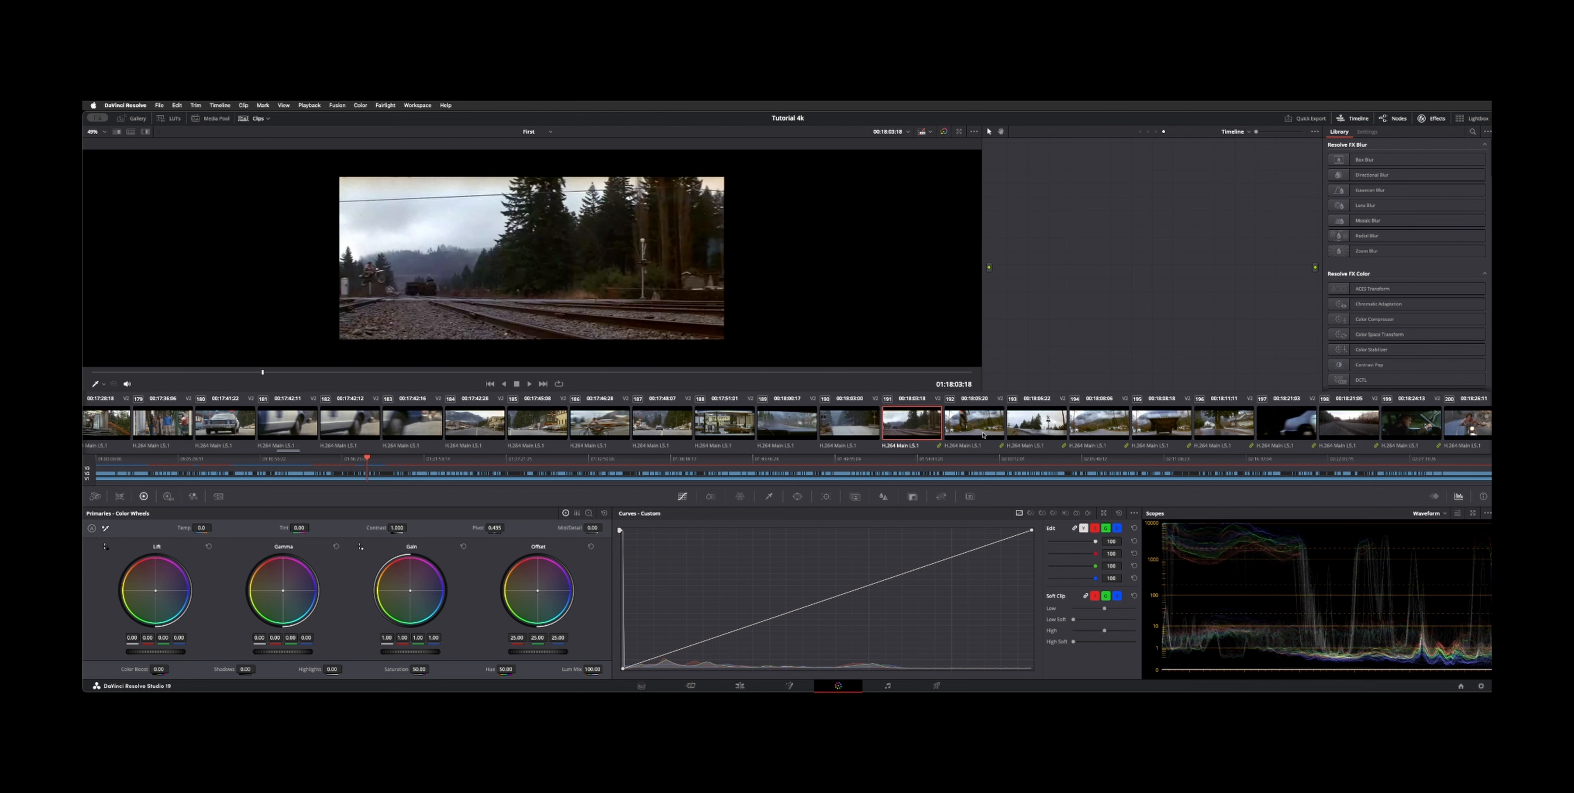
pyautogui.click(1140, 131)
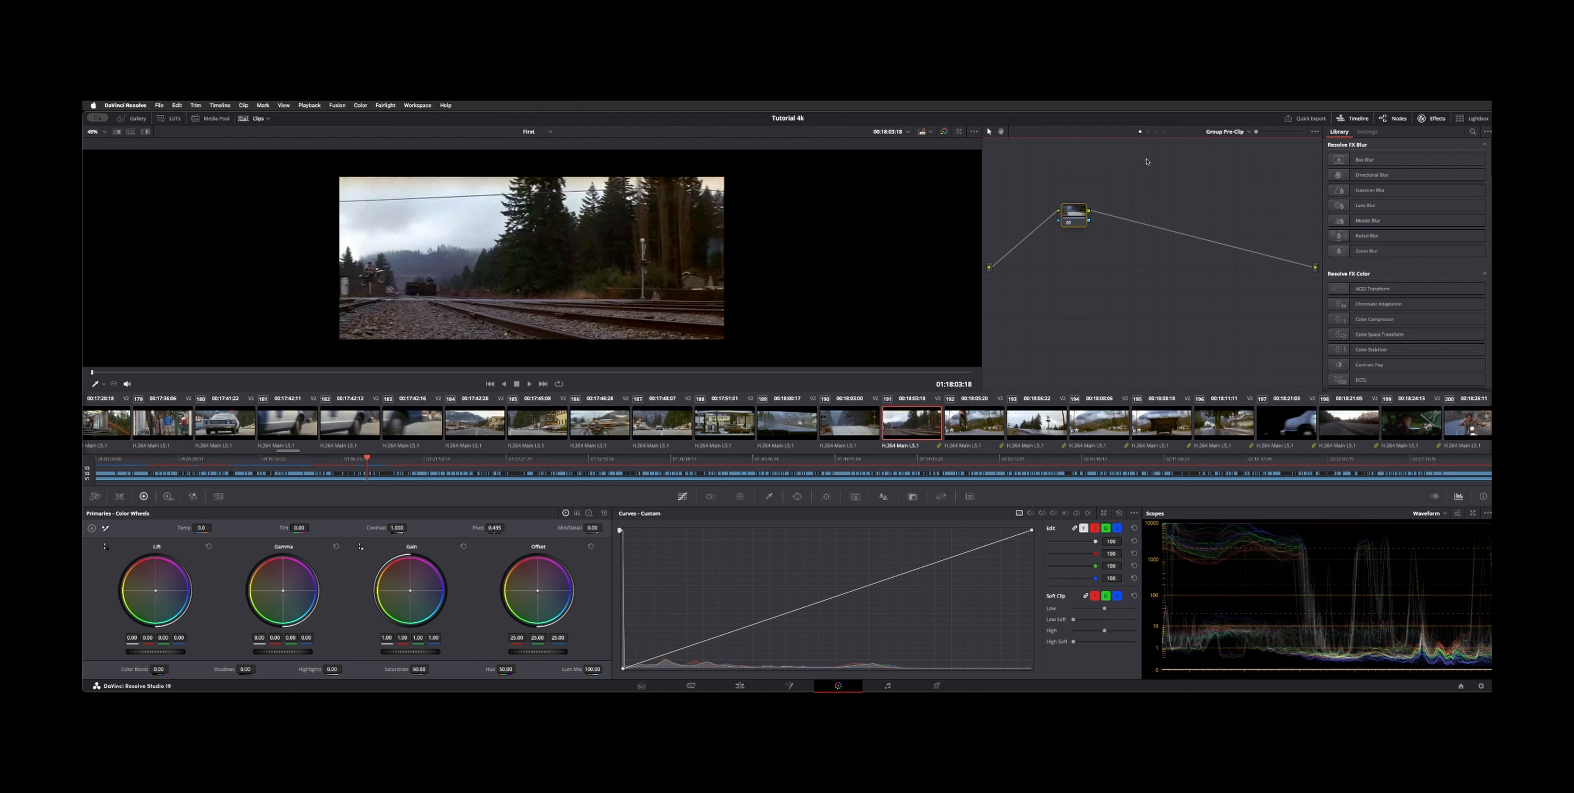
pyautogui.moveTo(827, 602); pyautogui.dragTo(887, 638)
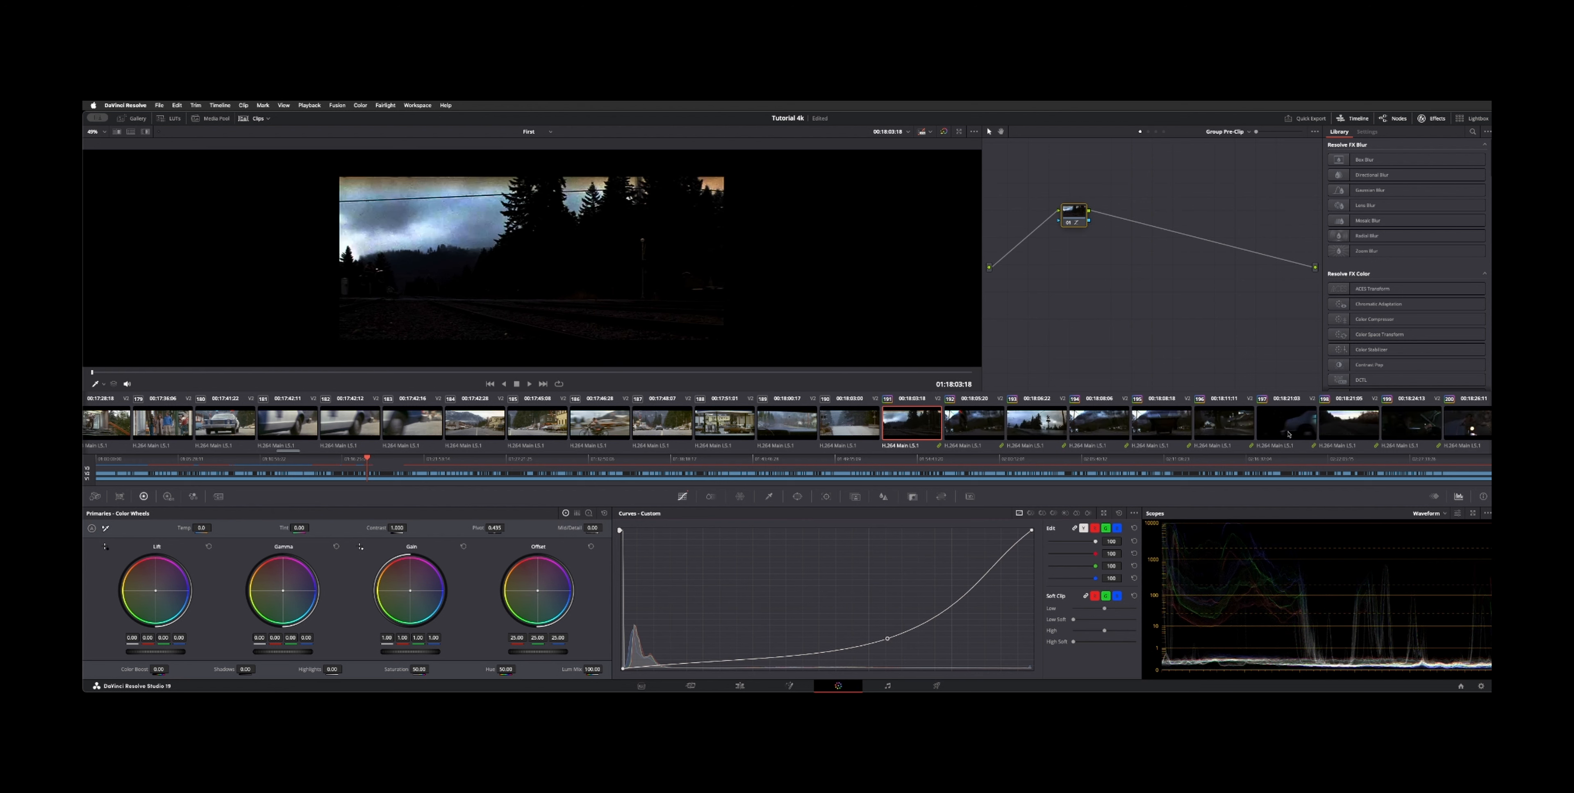
# Step: Select the preceding clip and inspect its context menu and Clip node graph
pyautogui.click(852, 431)
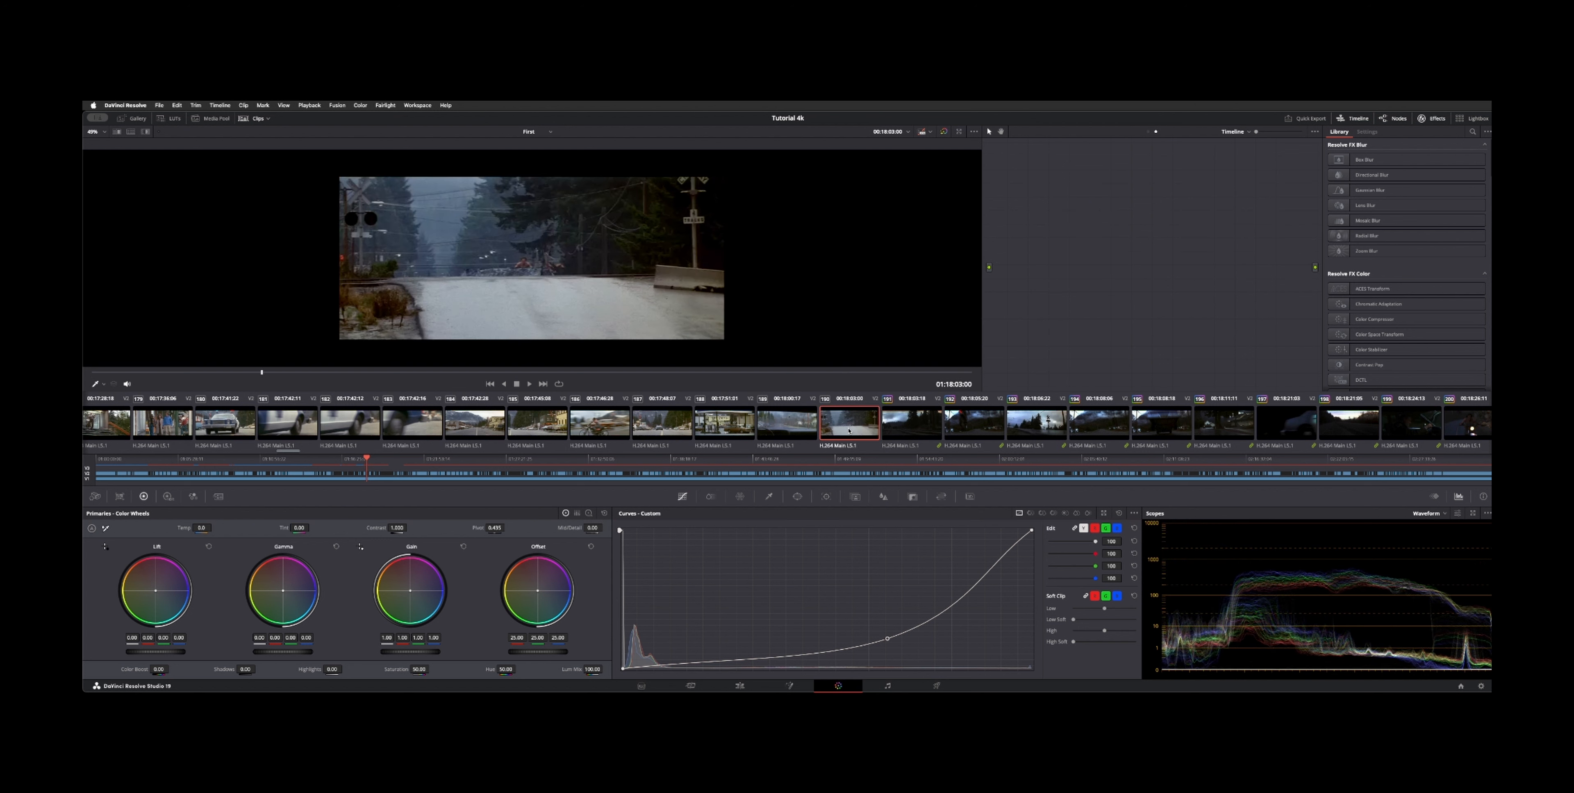
pyautogui.rightClick(849, 431)
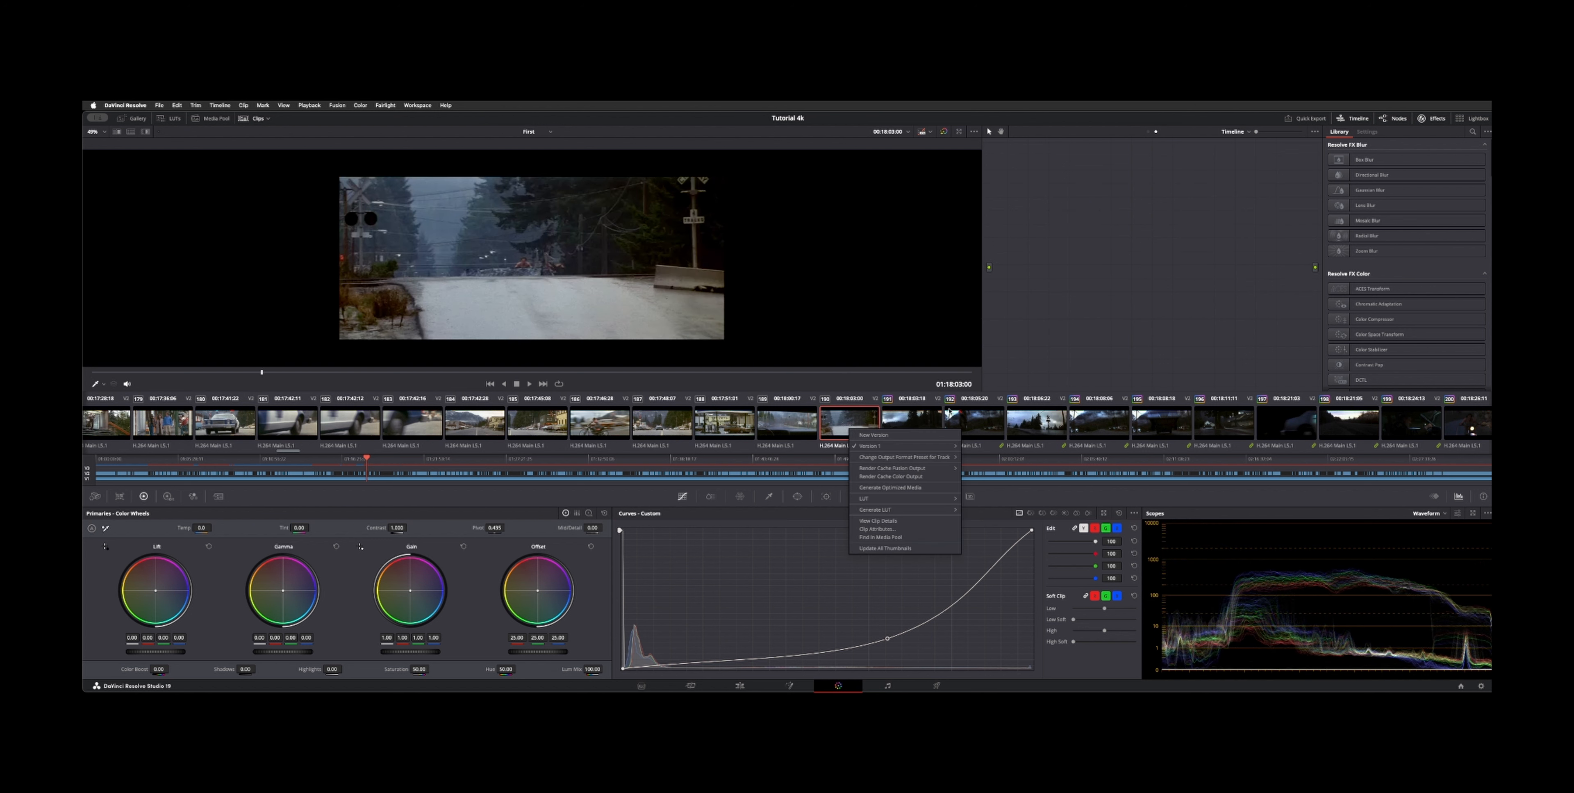
pyautogui.click(933, 425)
pyautogui.click(1151, 133)
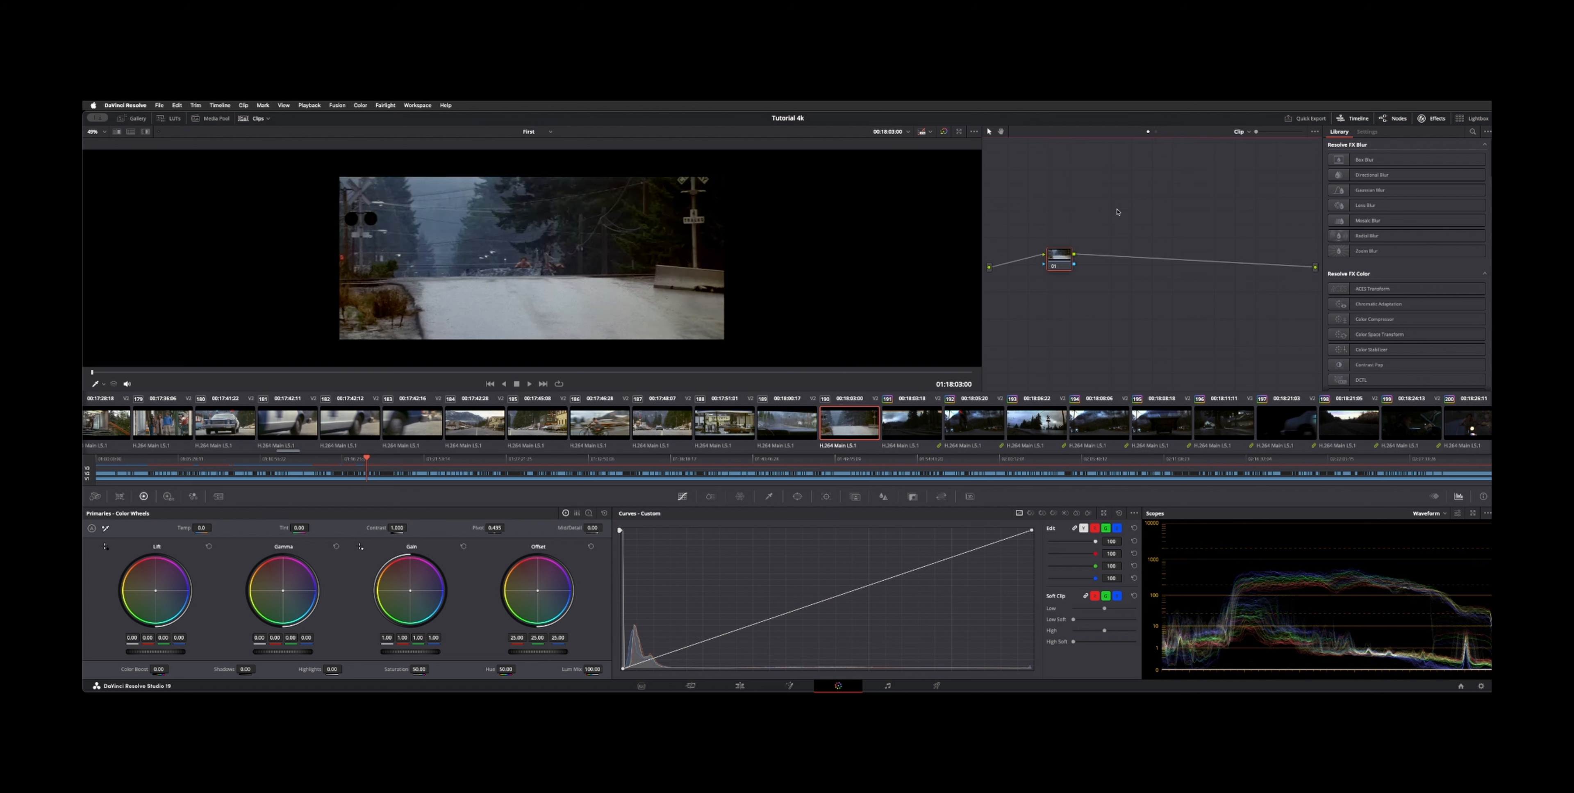
# Step: Assign the selected clip to the Chase group
pyautogui.rightClick(835, 438)
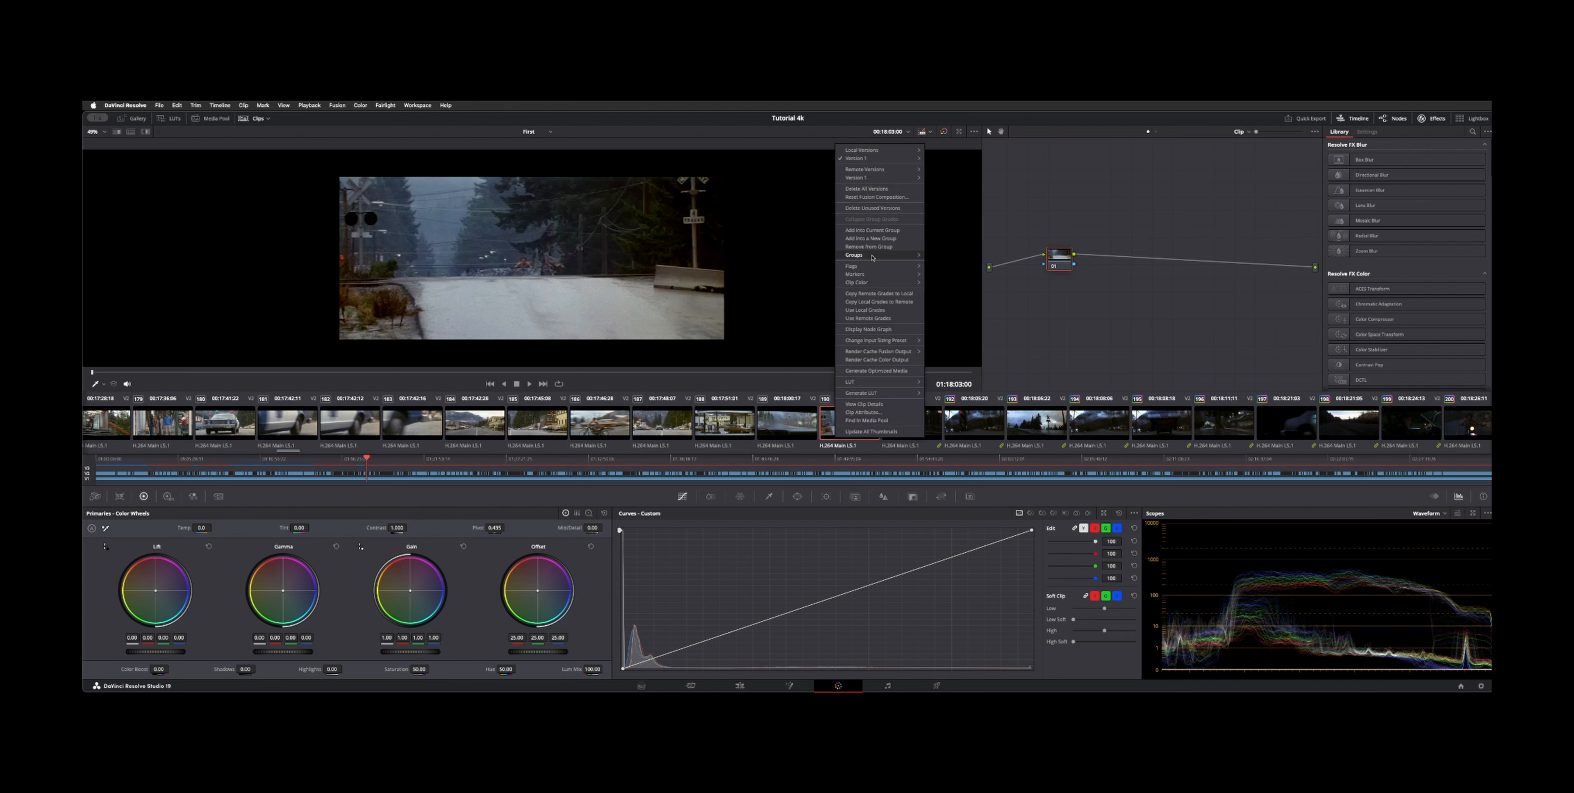
pyautogui.moveTo(878, 260)
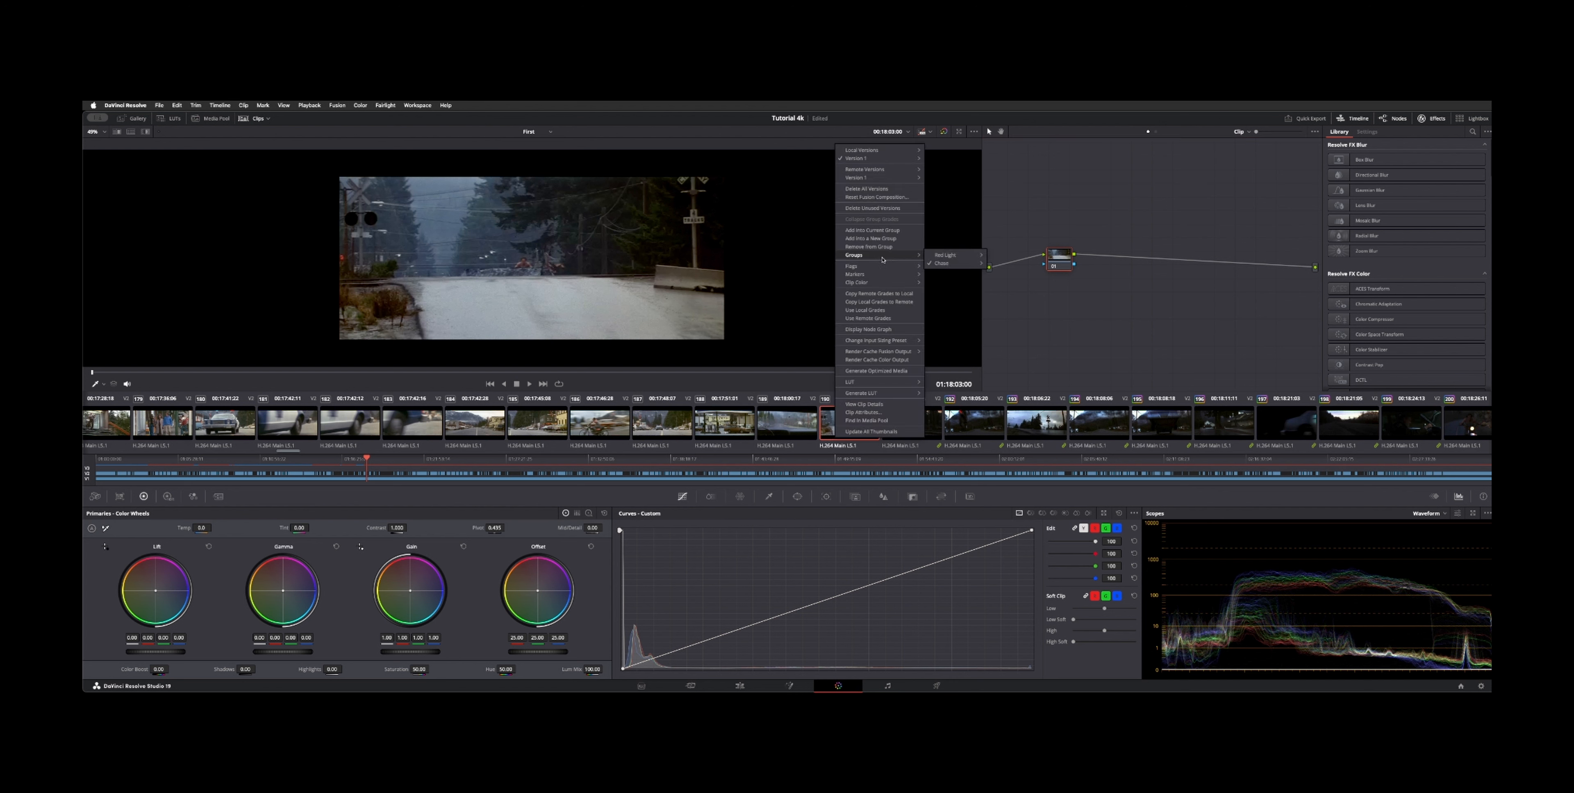
pyautogui.moveTo(938, 262)
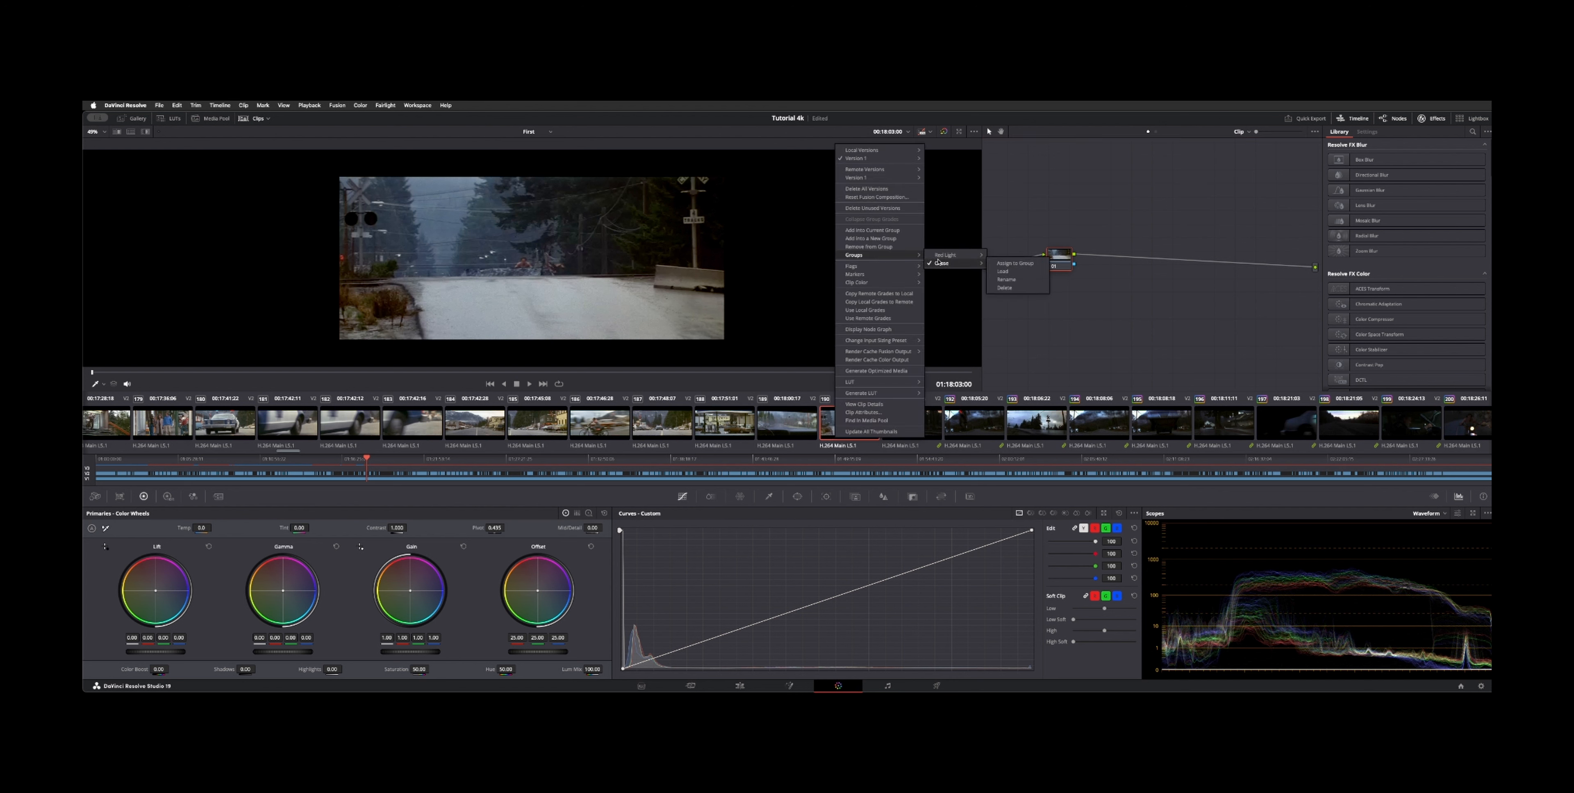
pyautogui.click(1024, 263)
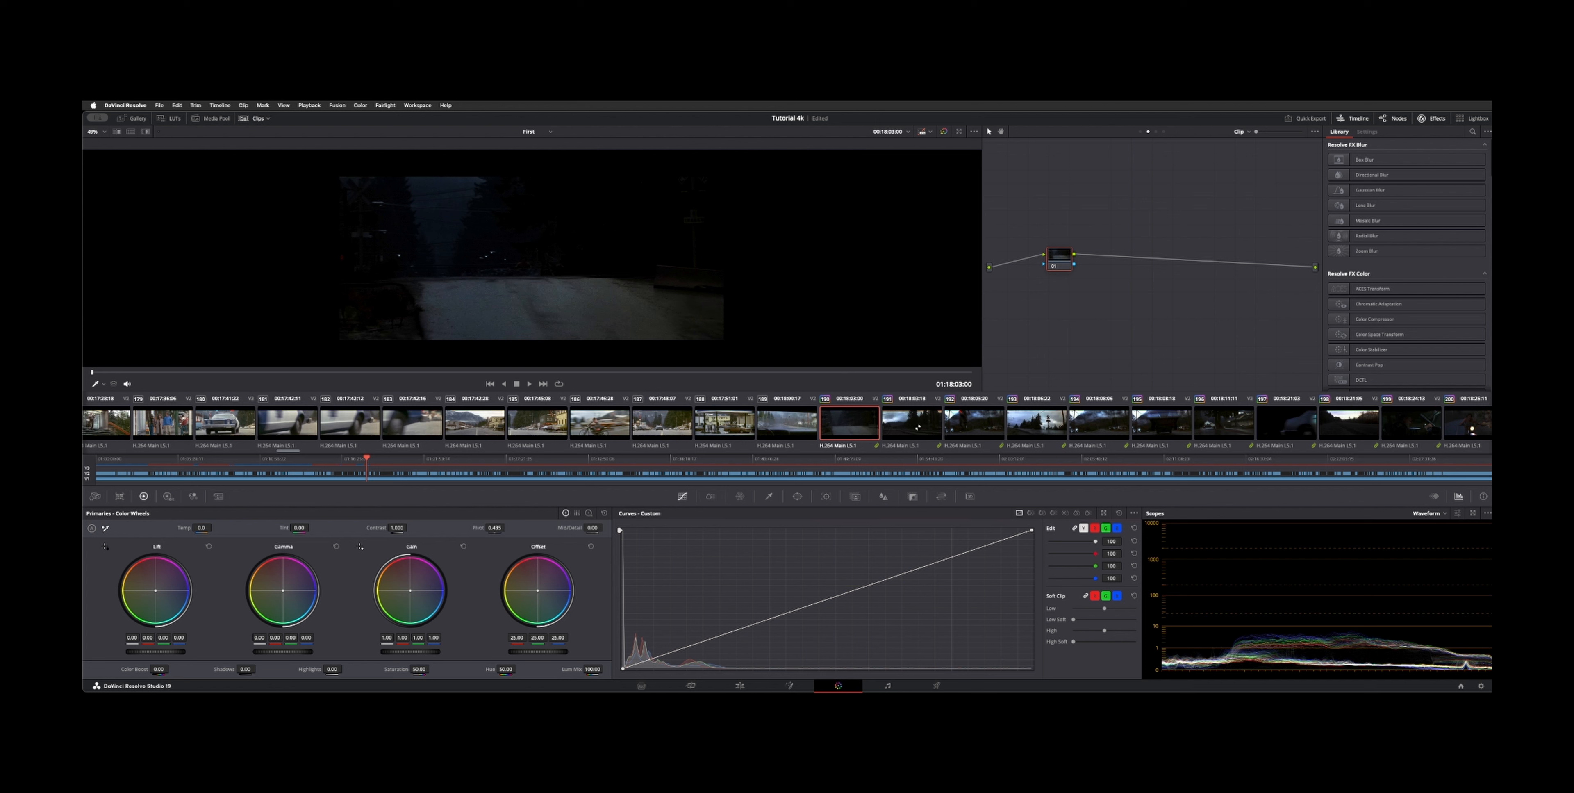
# Step: Browse the timeline clips and the clip filter's Grouped options
pyautogui.click(917, 426)
pyautogui.click(833, 421)
pyautogui.hscroll(4, 1224, 420)
pyautogui.hscroll(-1, 1224, 420)
pyautogui.click(267, 121)
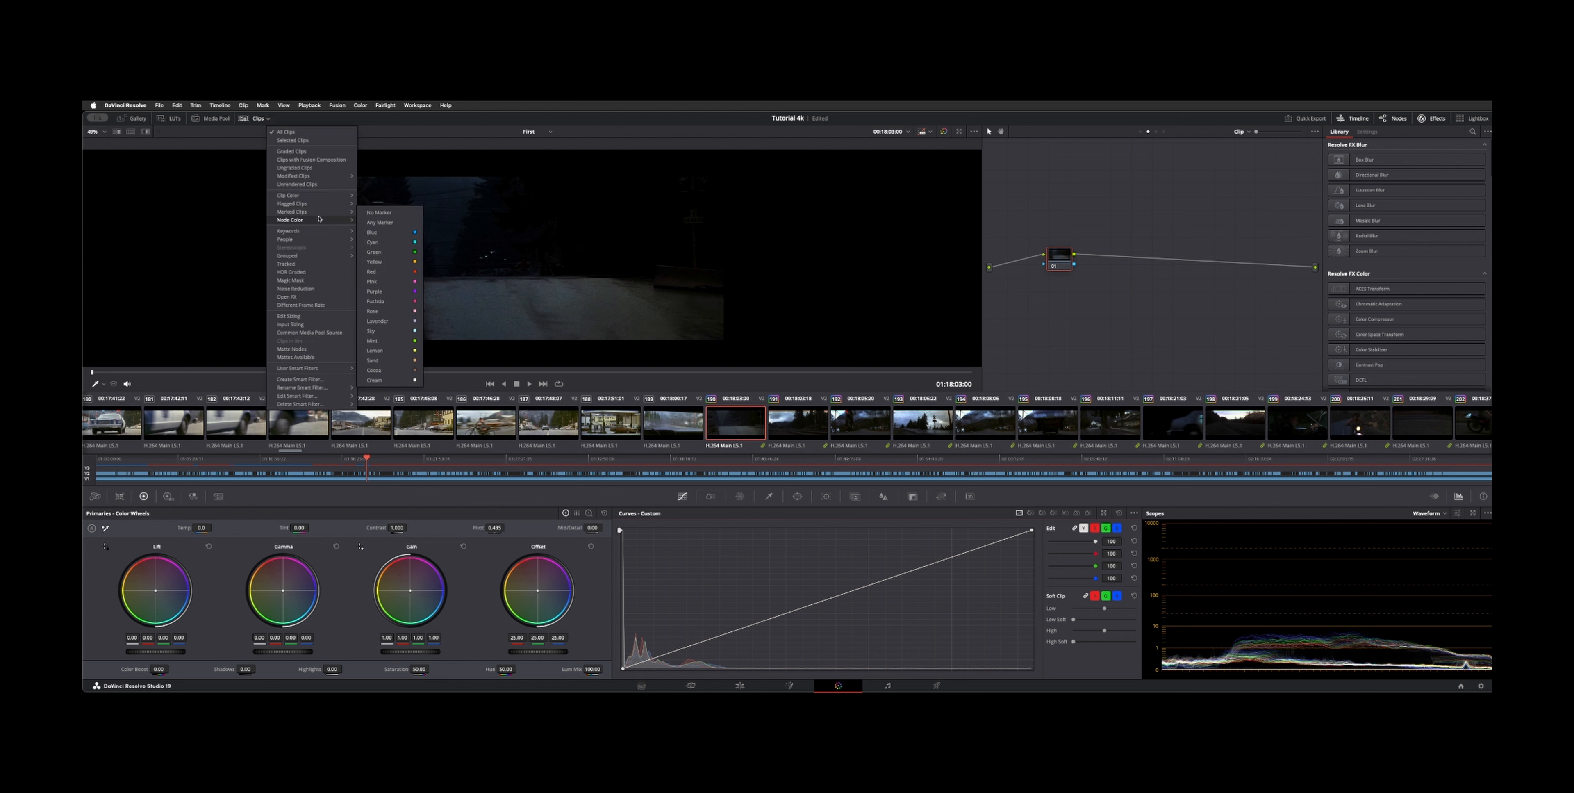
pyautogui.moveTo(324, 255)
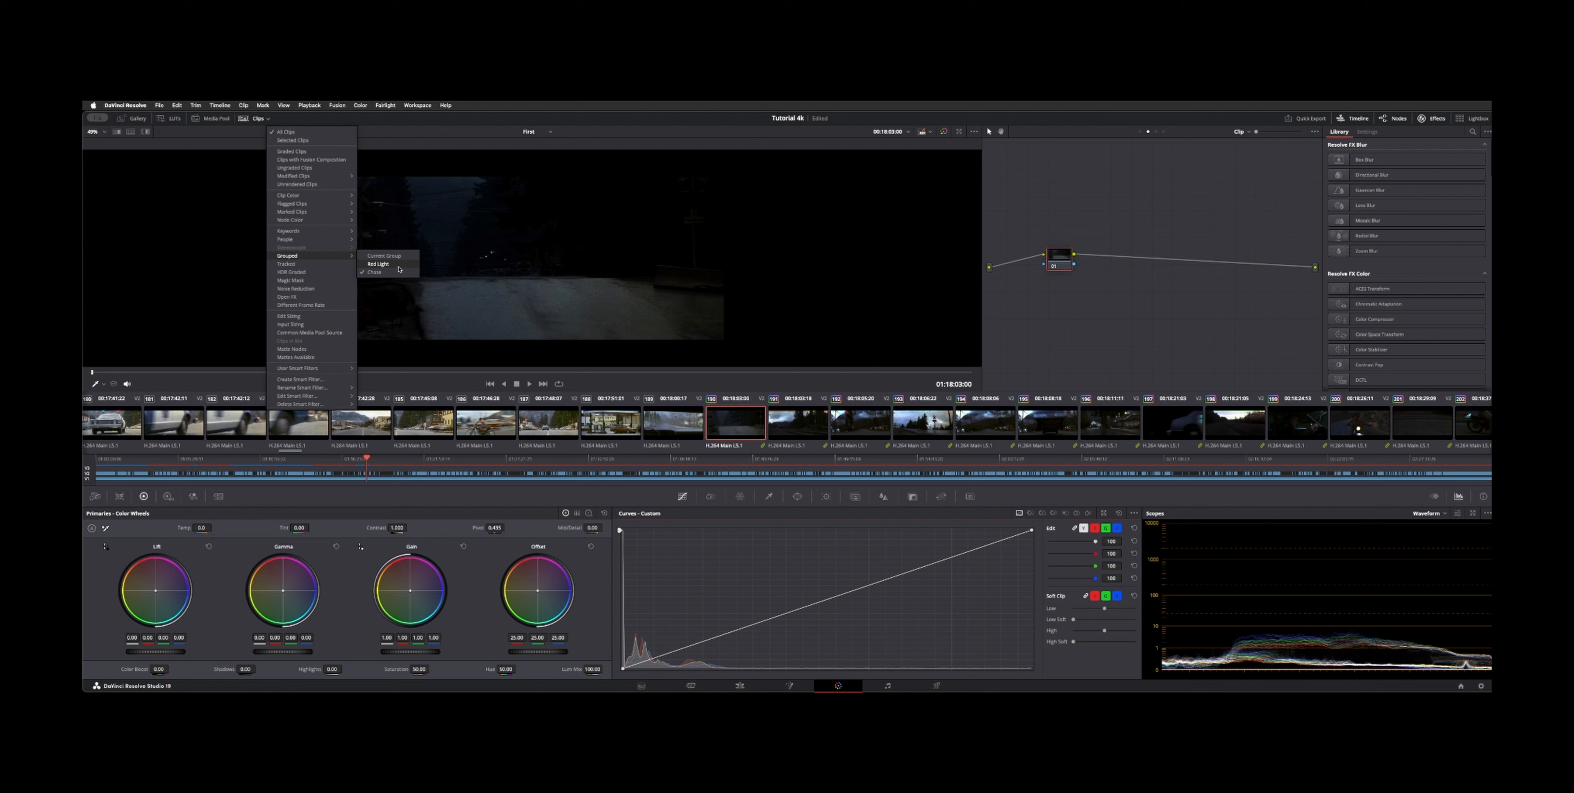
pyautogui.click(826, 573)
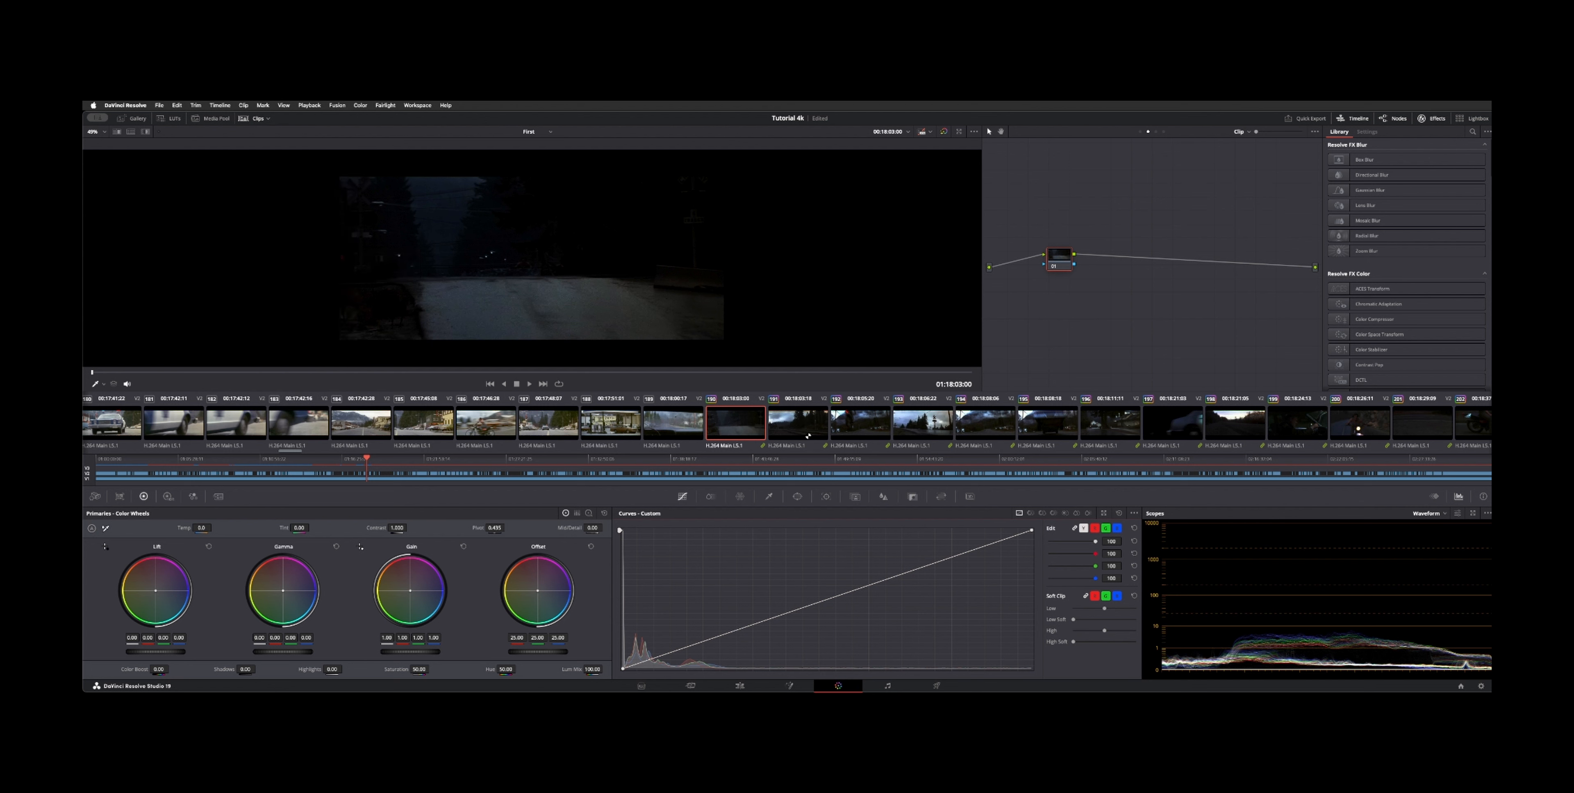
# Step: Select the darkened clip and delete the Chase clip group
pyautogui.click(793, 429)
pyautogui.click(750, 431)
pyautogui.rightClick(750, 431)
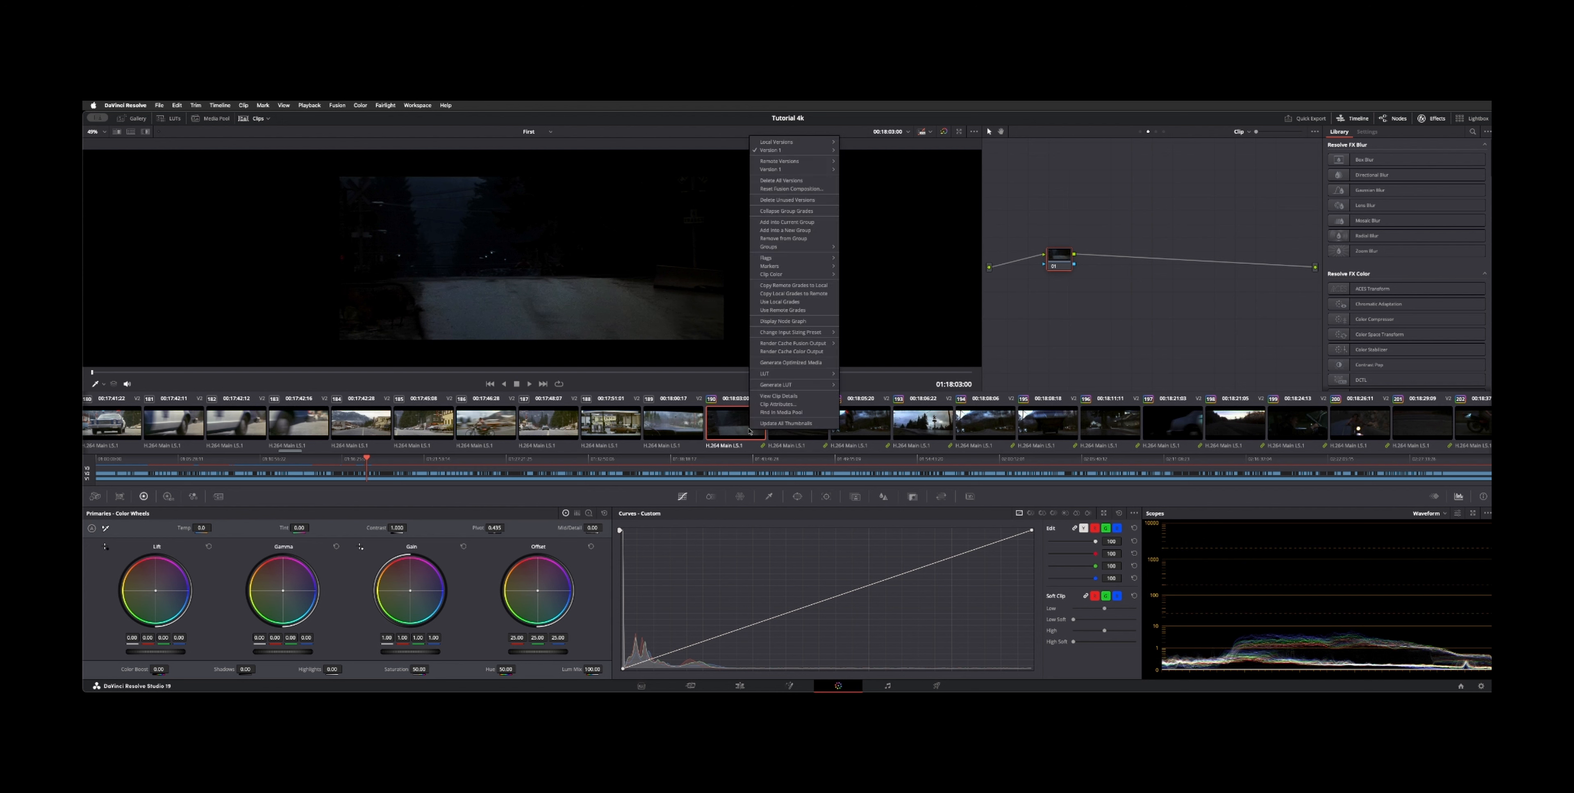
pyautogui.moveTo(811, 331)
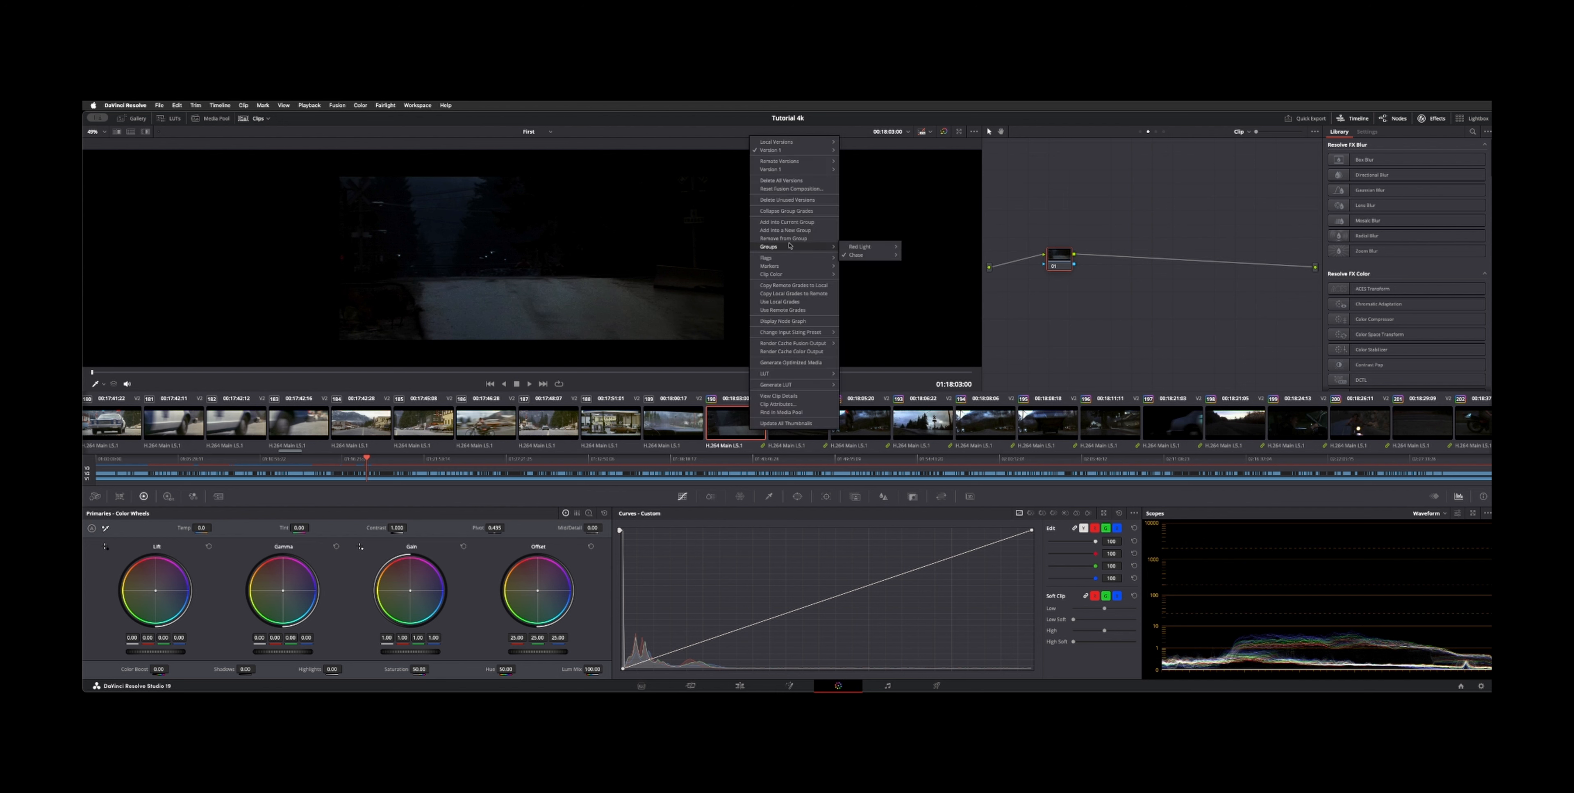
pyautogui.moveTo(789, 248)
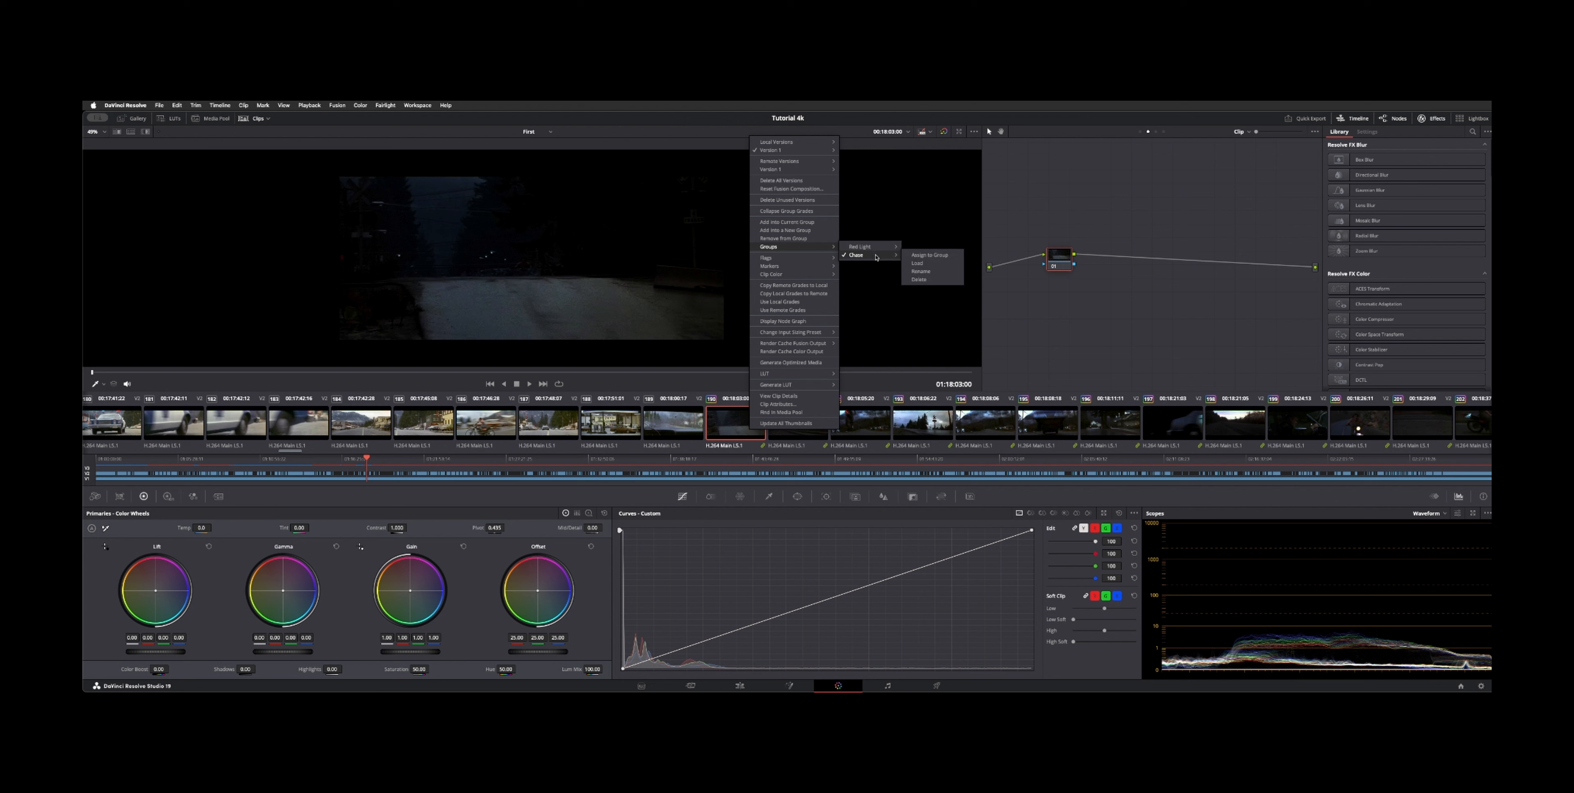
pyautogui.click(920, 279)
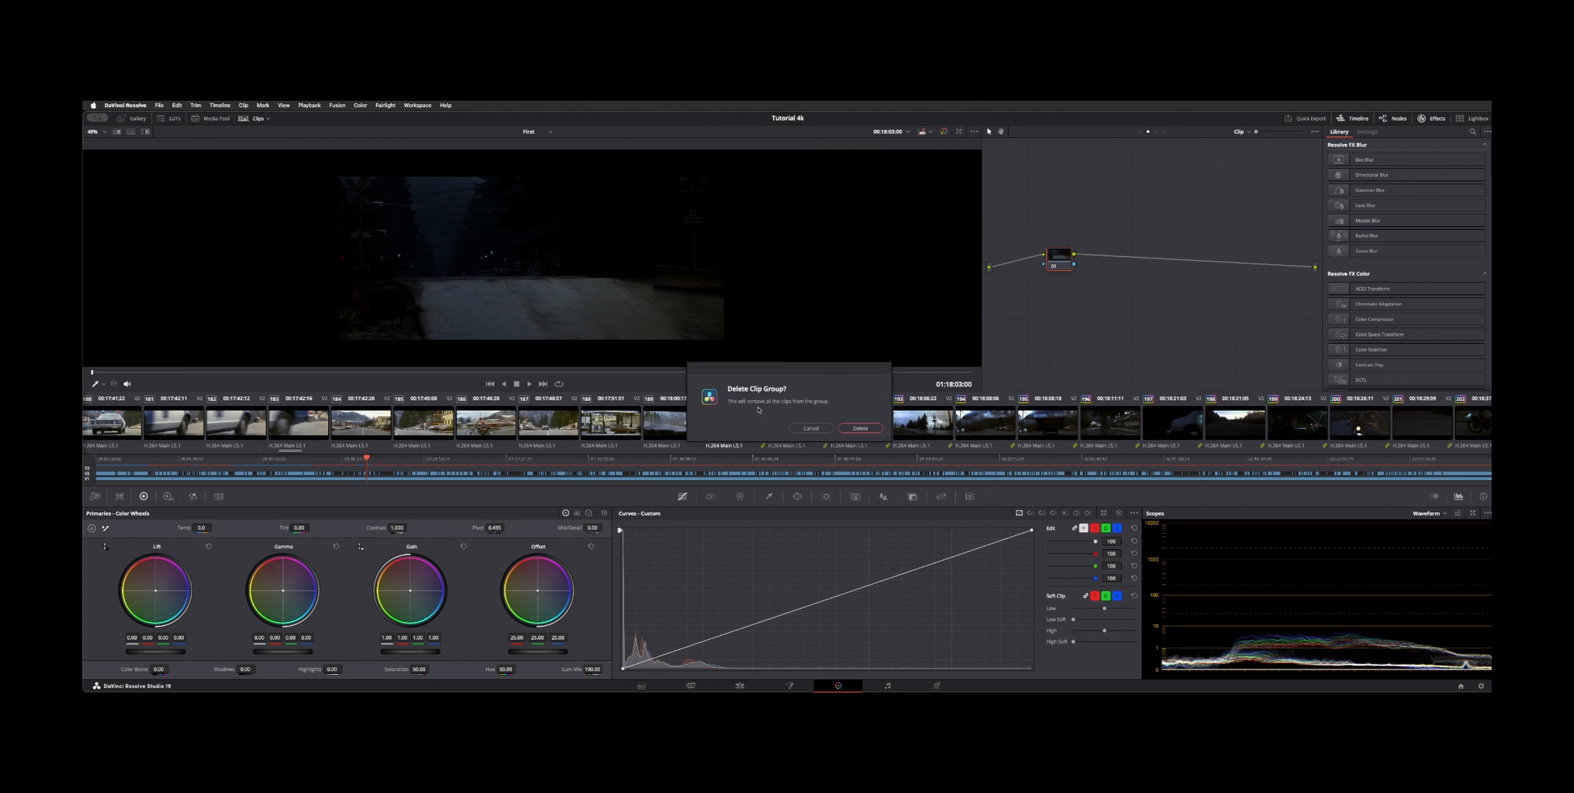
pyautogui.click(869, 424)
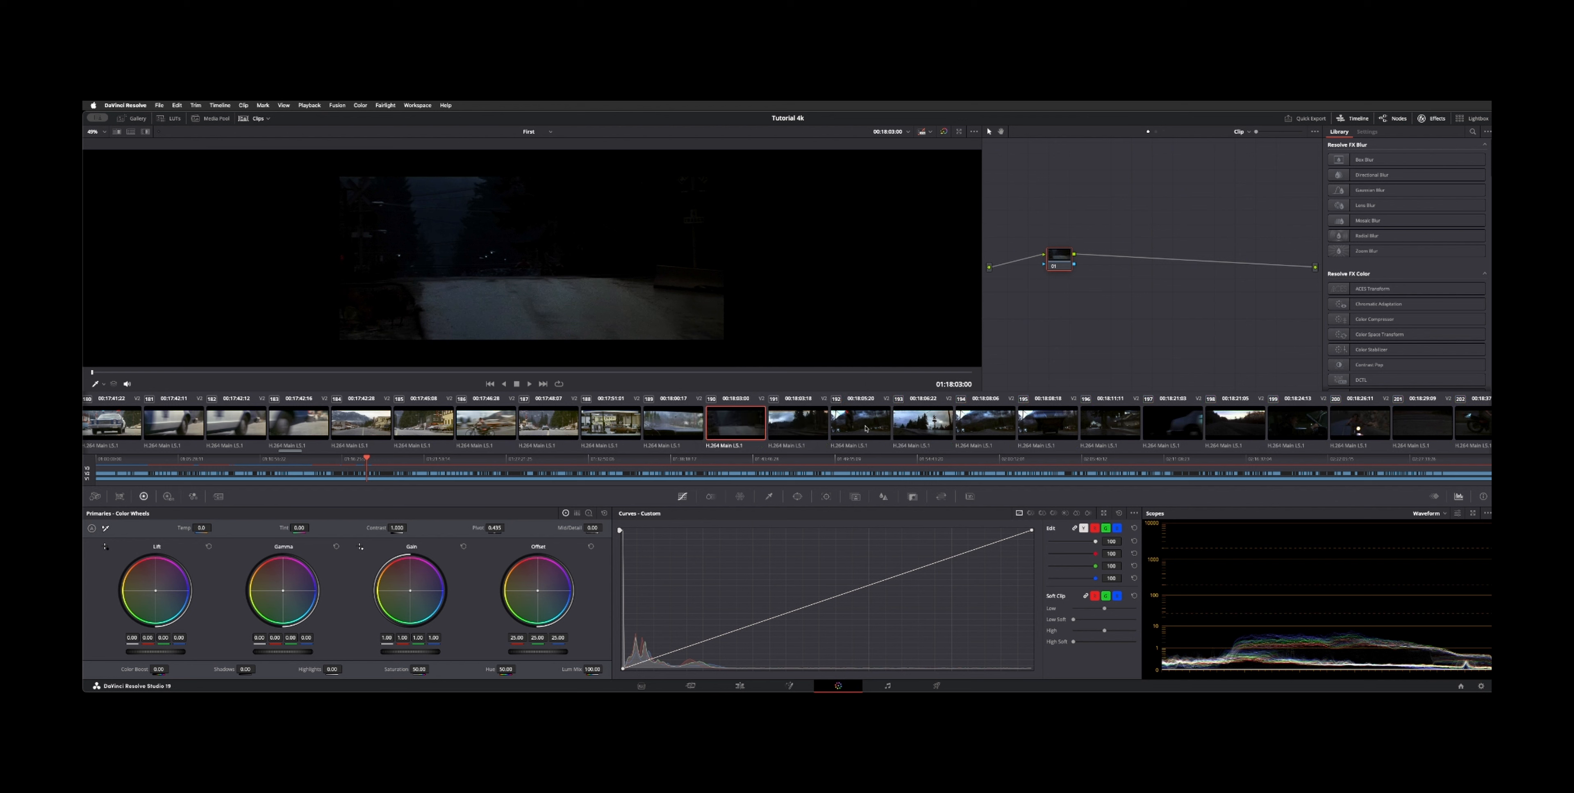
# Step: Select another clip and filter the timeline to show only the Red Light group
pyautogui.scroll(-3, 963, 432)
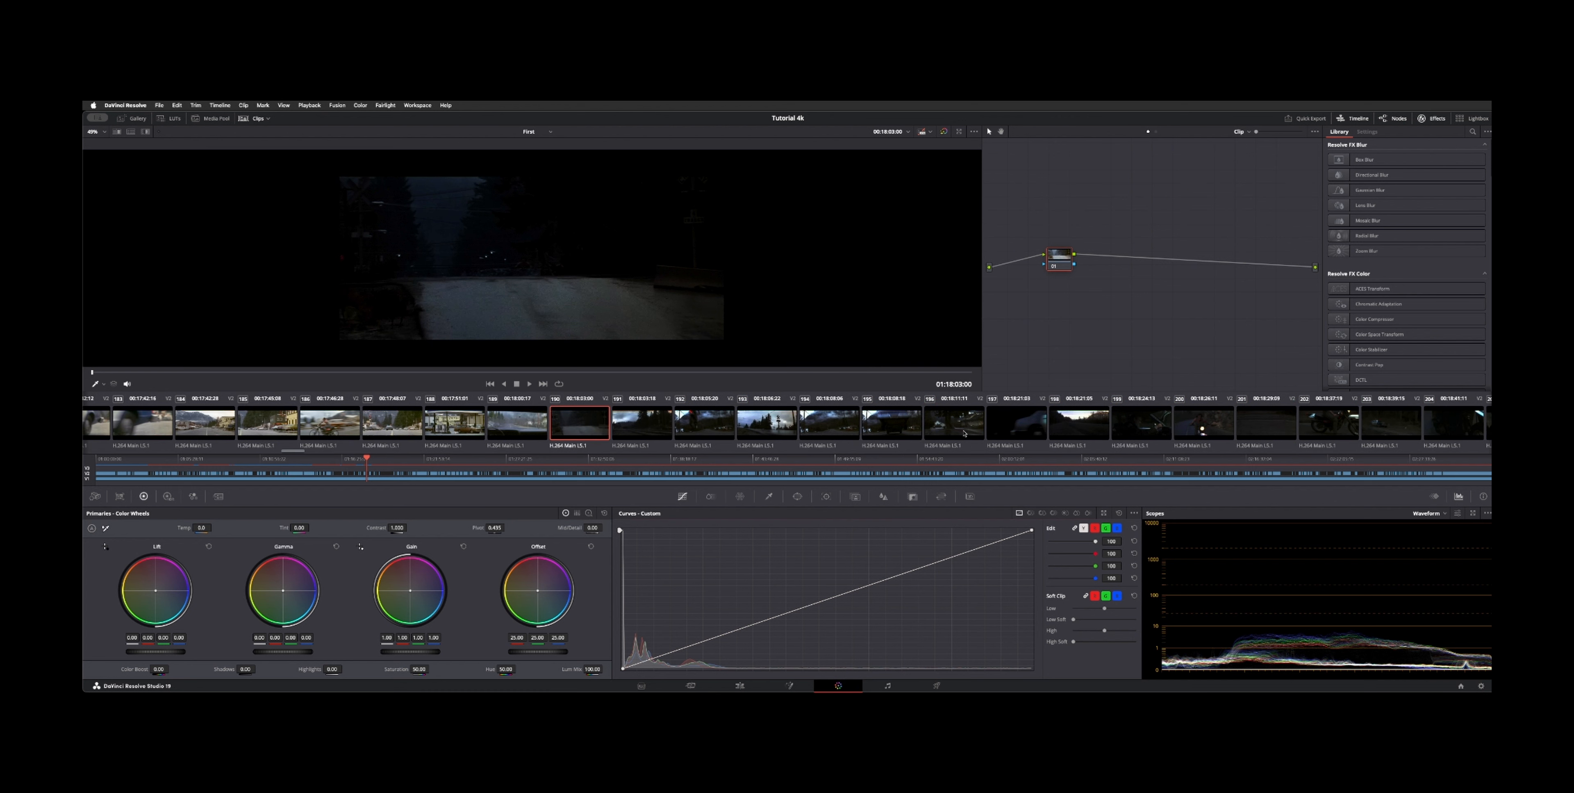
pyautogui.click(746, 431)
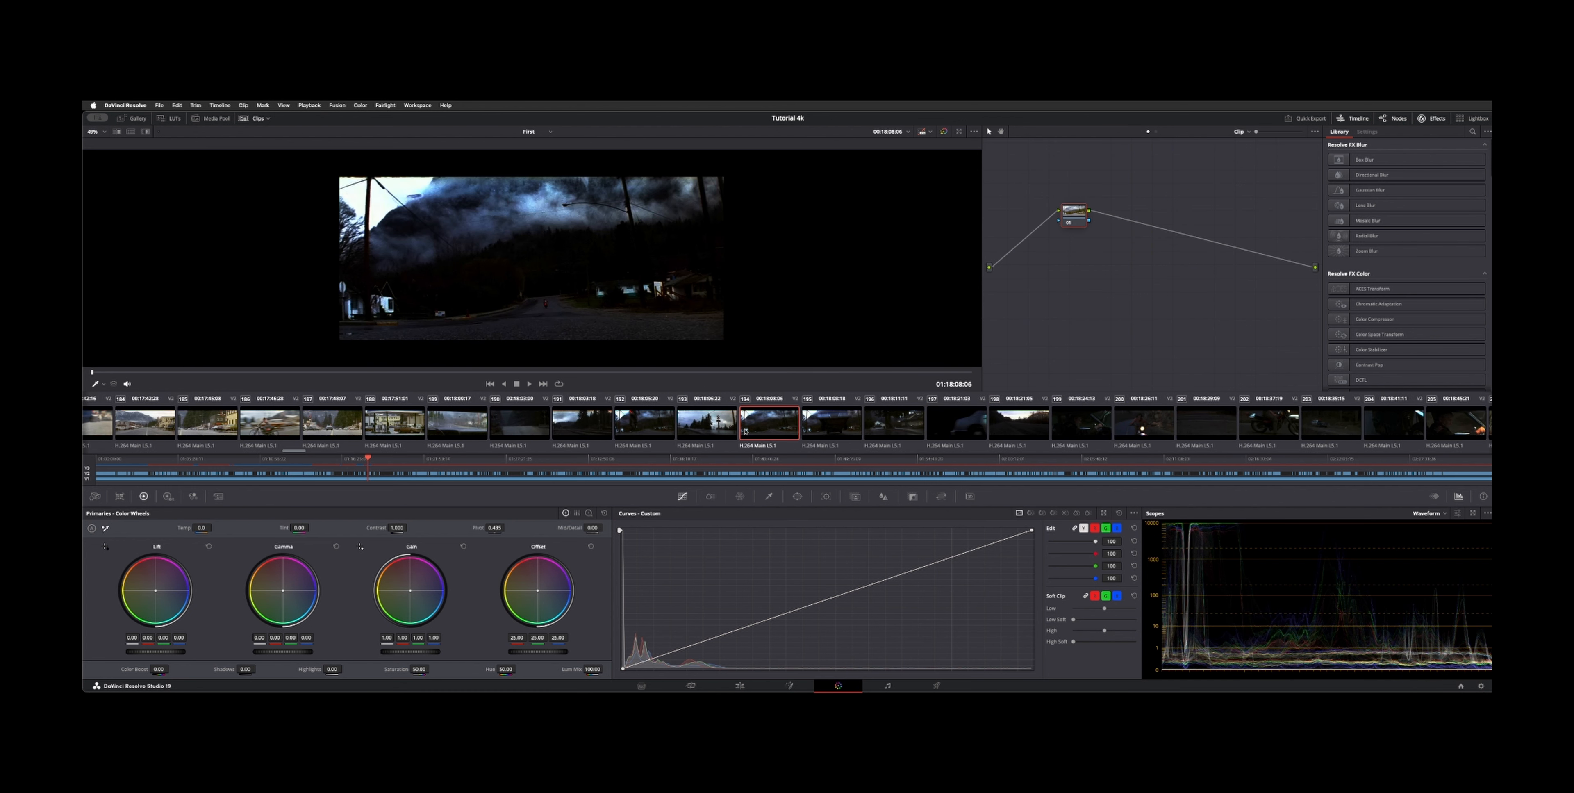
pyautogui.click(269, 118)
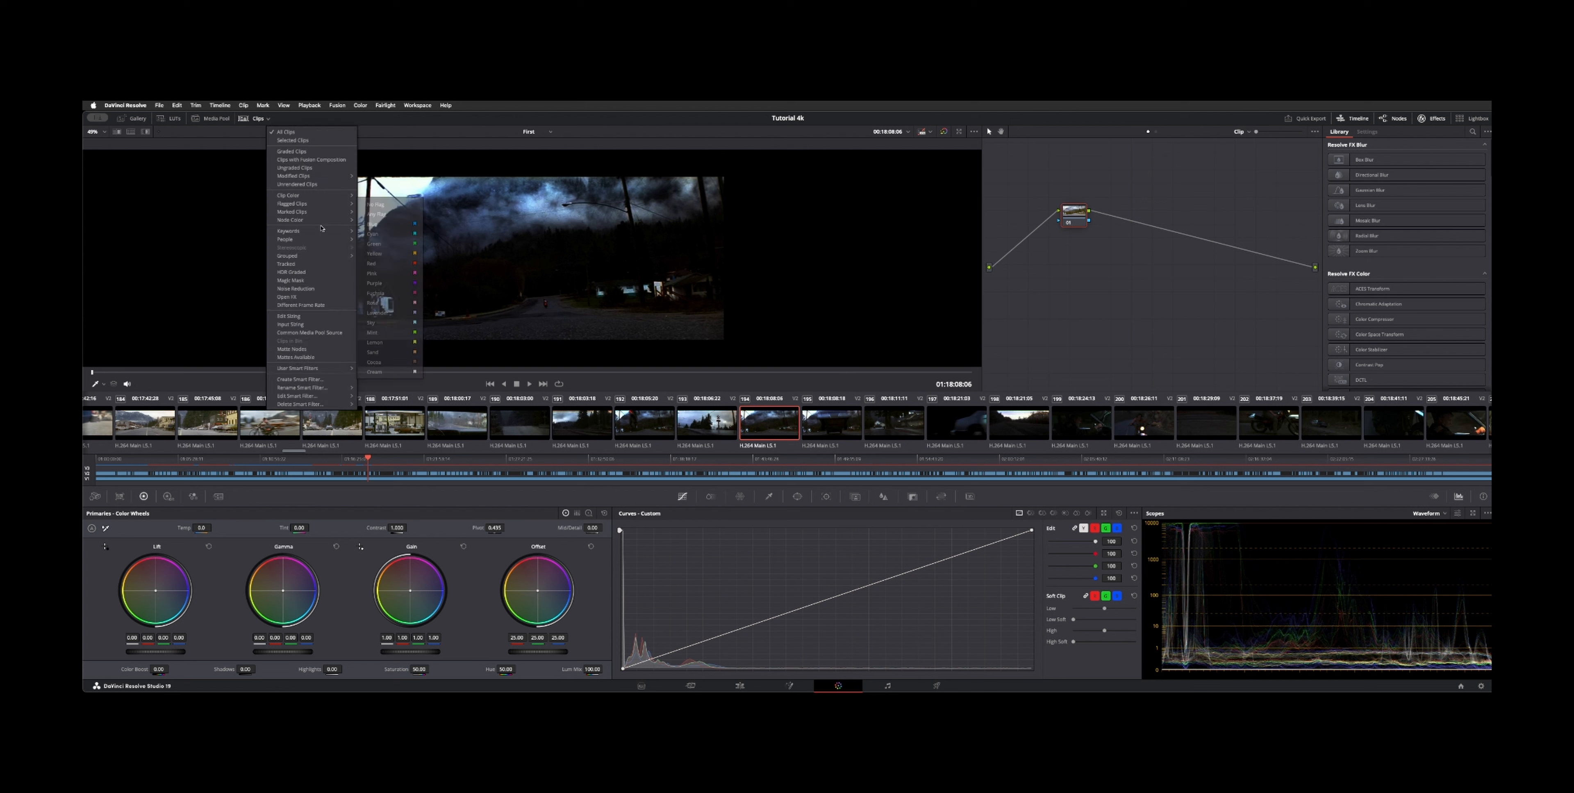
pyautogui.click(314, 267)
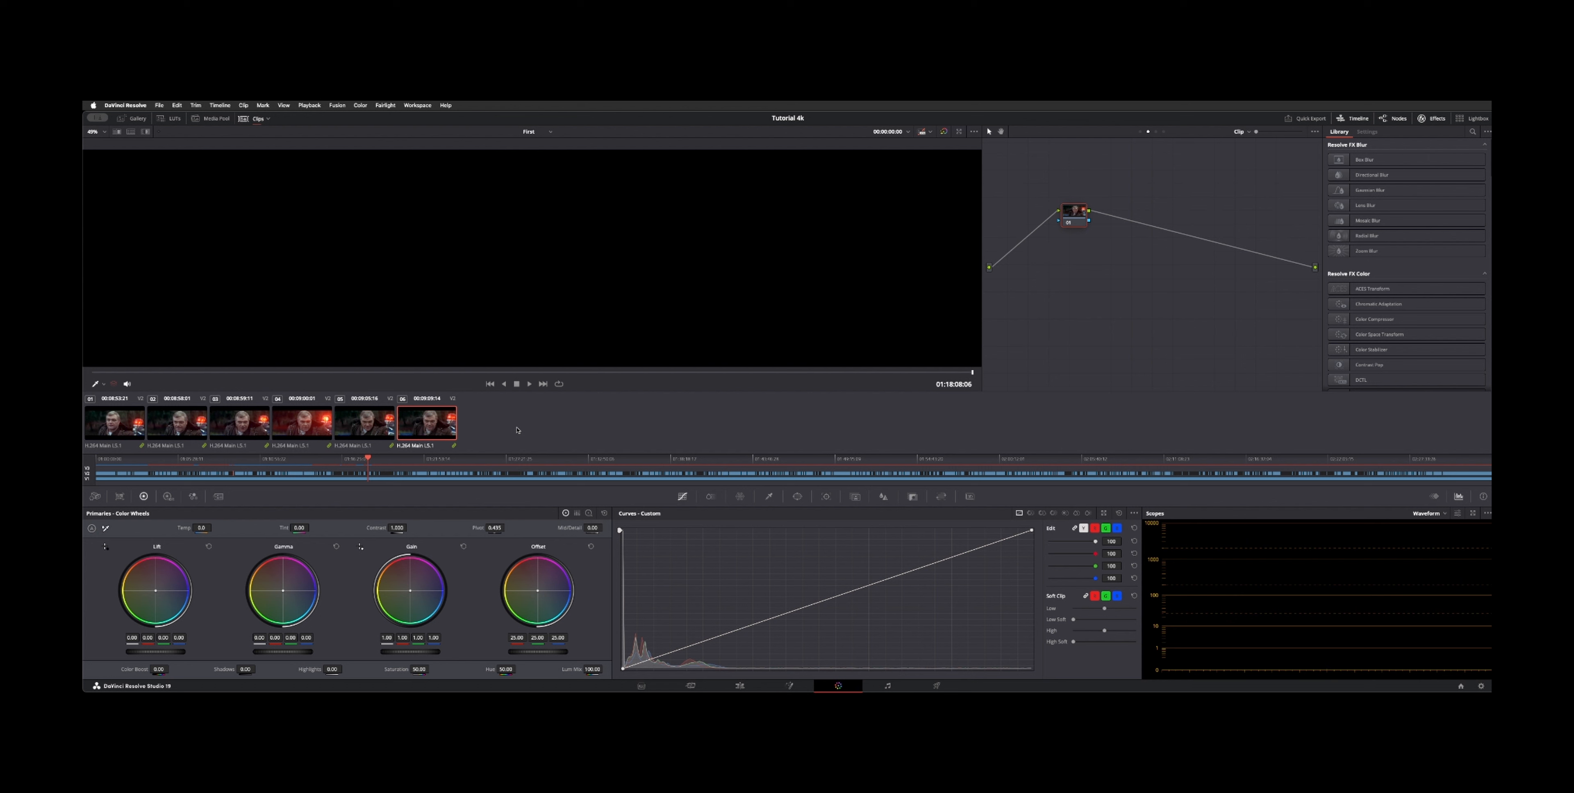
# Step: Open the Lightbox with its sidebar and switch it to showing all clips
pyautogui.click(1471, 120)
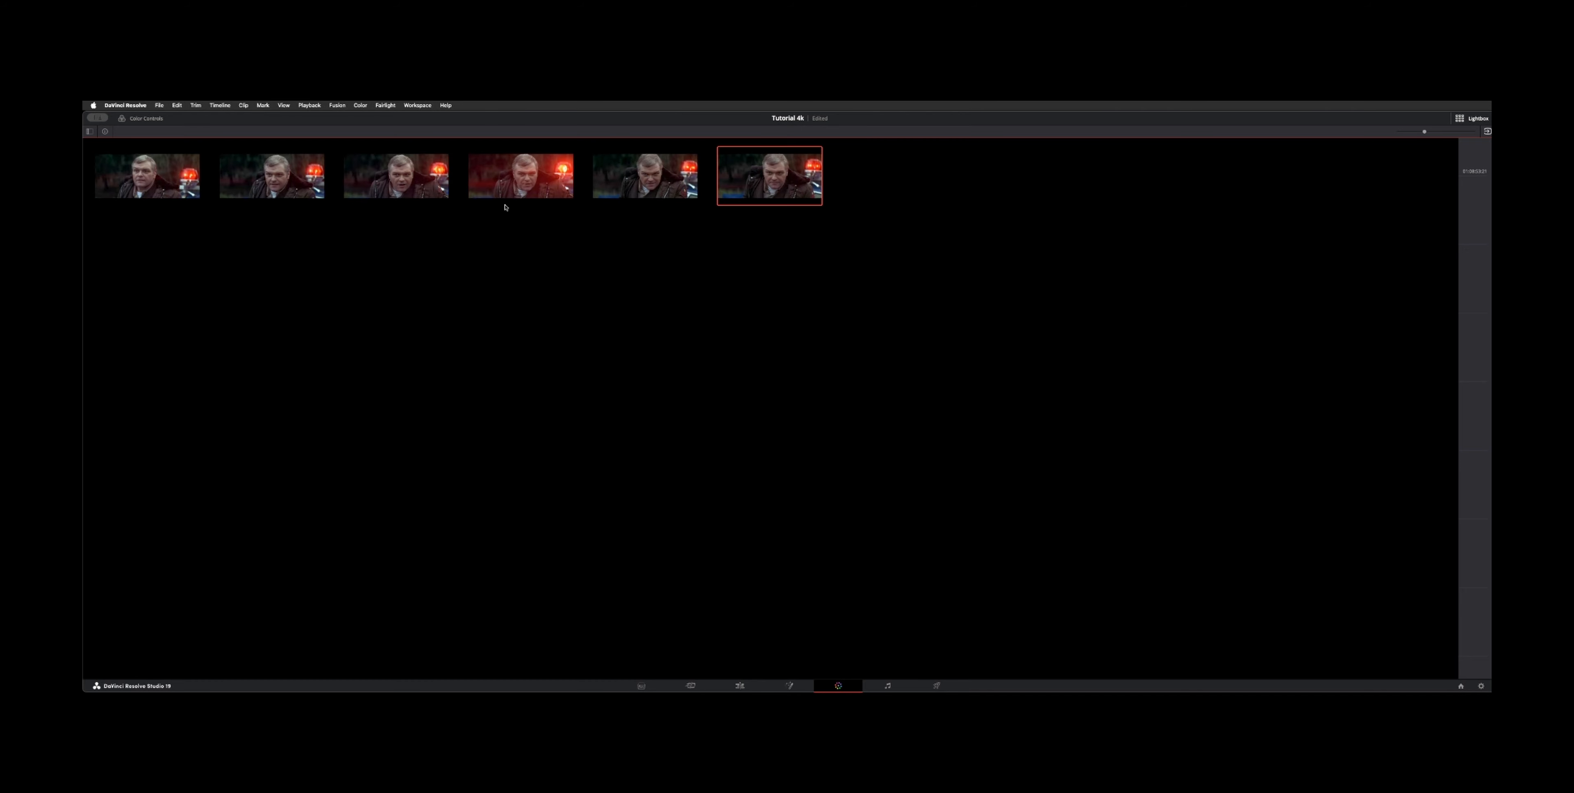
pyautogui.click(90, 132)
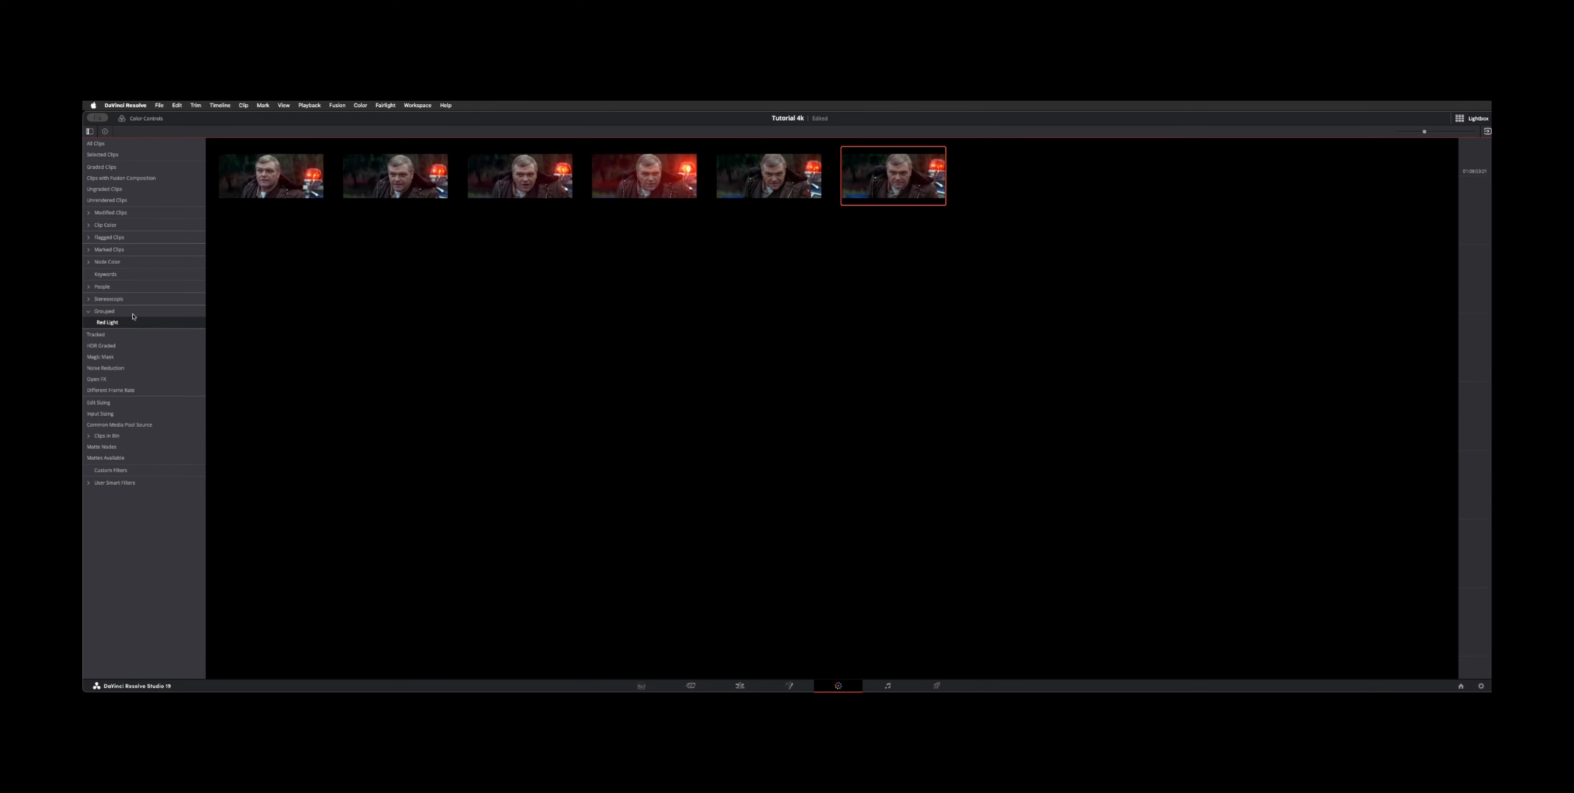
pyautogui.click(111, 312)
pyautogui.click(99, 146)
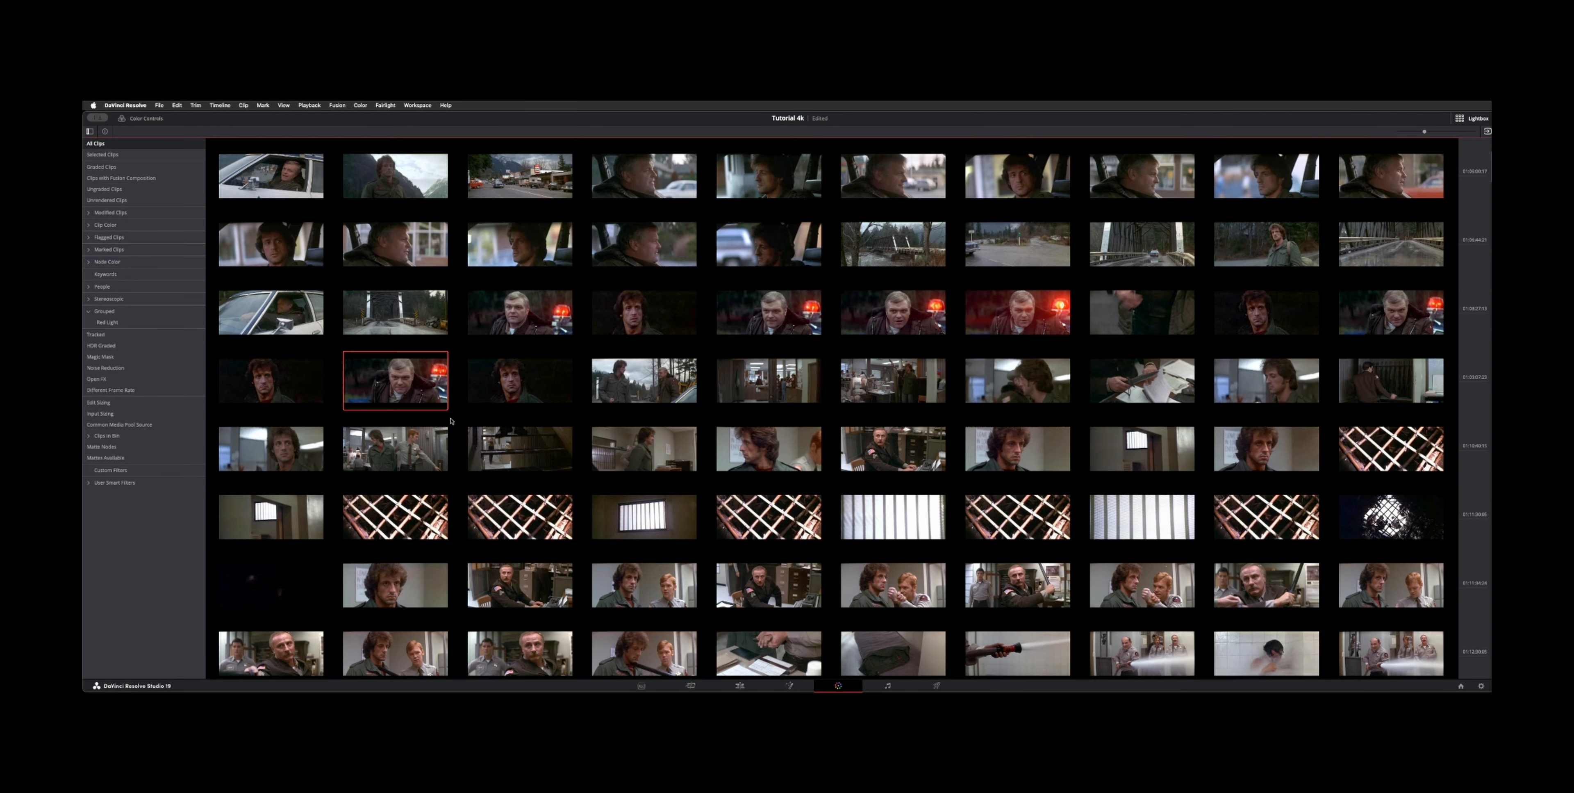
pyautogui.scroll(-10, 451, 421)
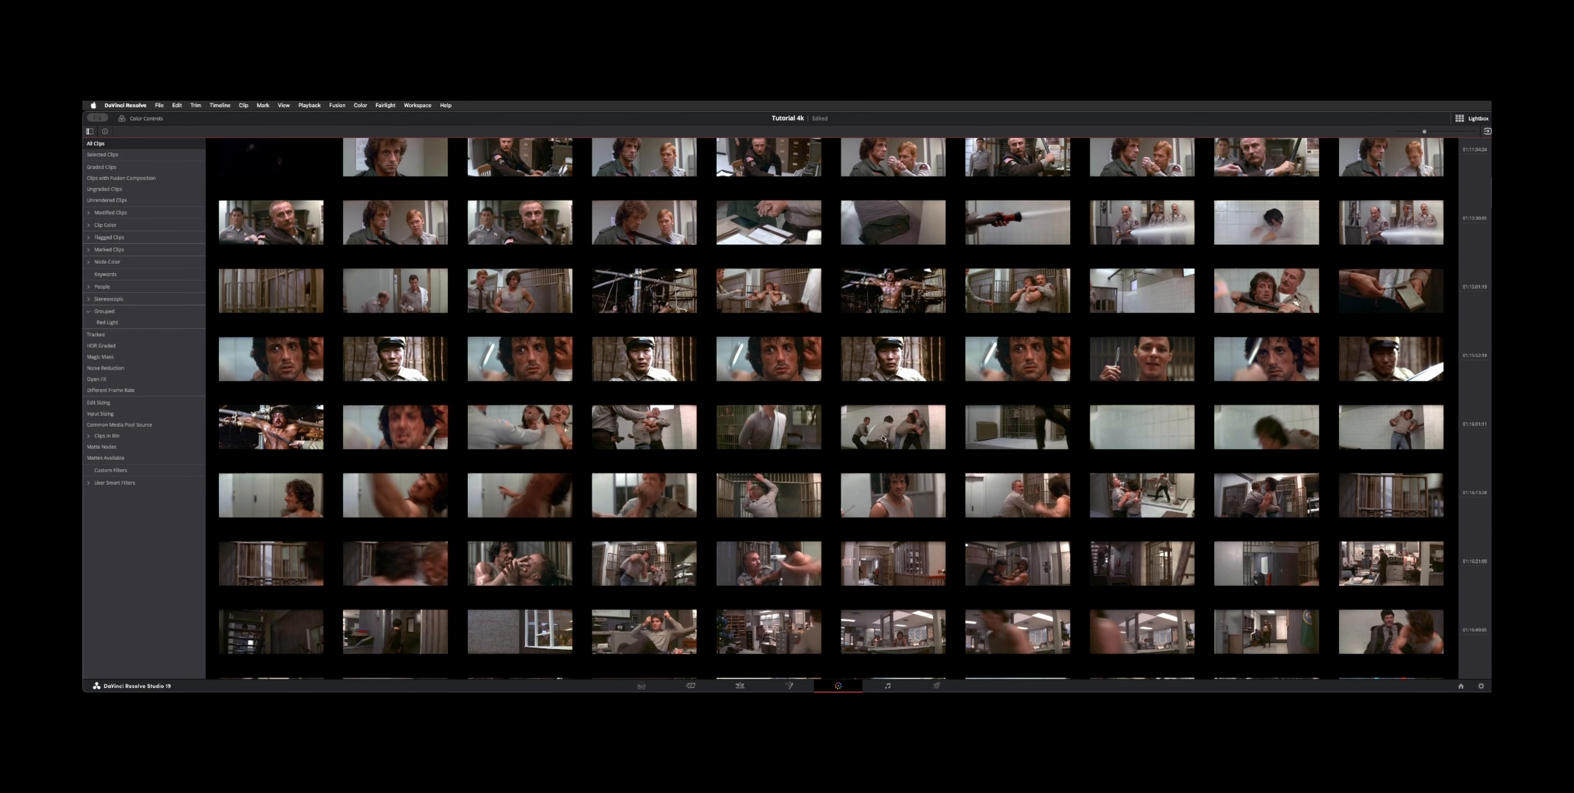
pyautogui.scroll(2, 1245, 259)
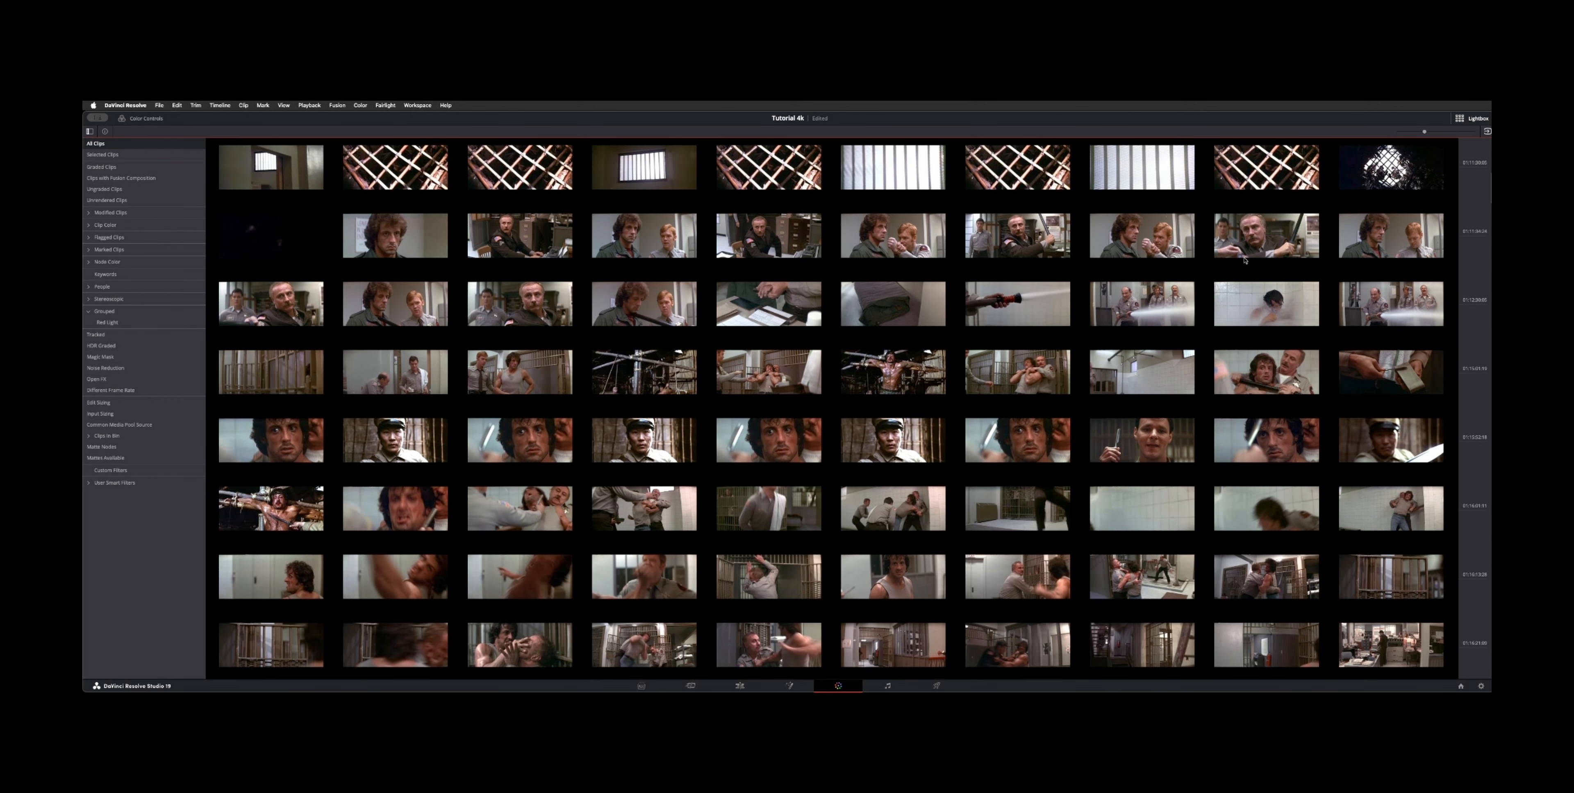
# Step: Select a range of clips in the Lightbox and set their clip color to Apricot
pyautogui.click(422, 239)
pyautogui.scroll(-7, 410, 427)
pyautogui.keyDown('shift'); pyautogui.click(410, 518); pyautogui.keyUp('shift')
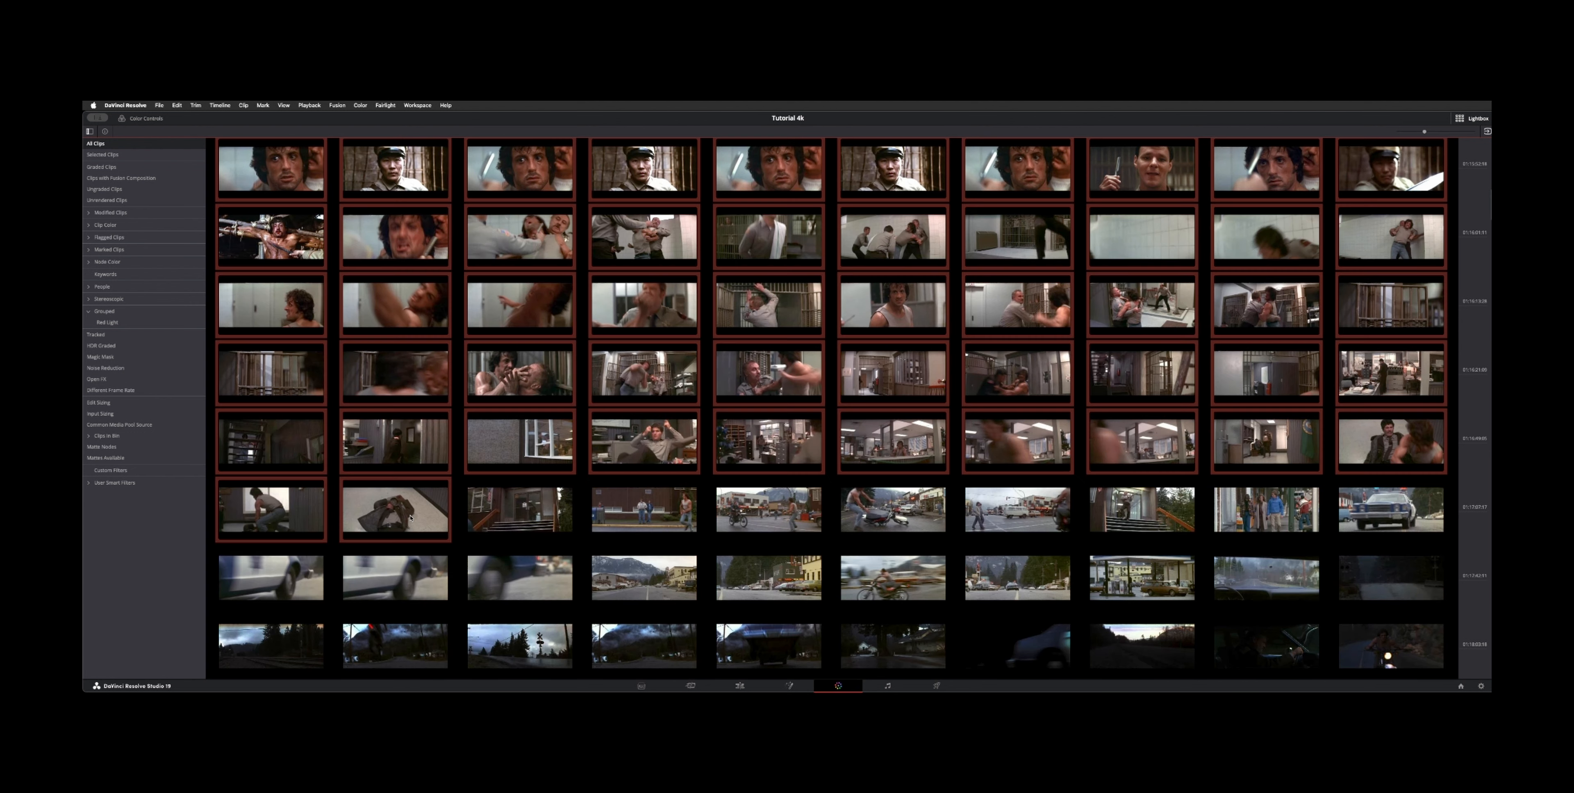
pyautogui.rightClick(410, 518)
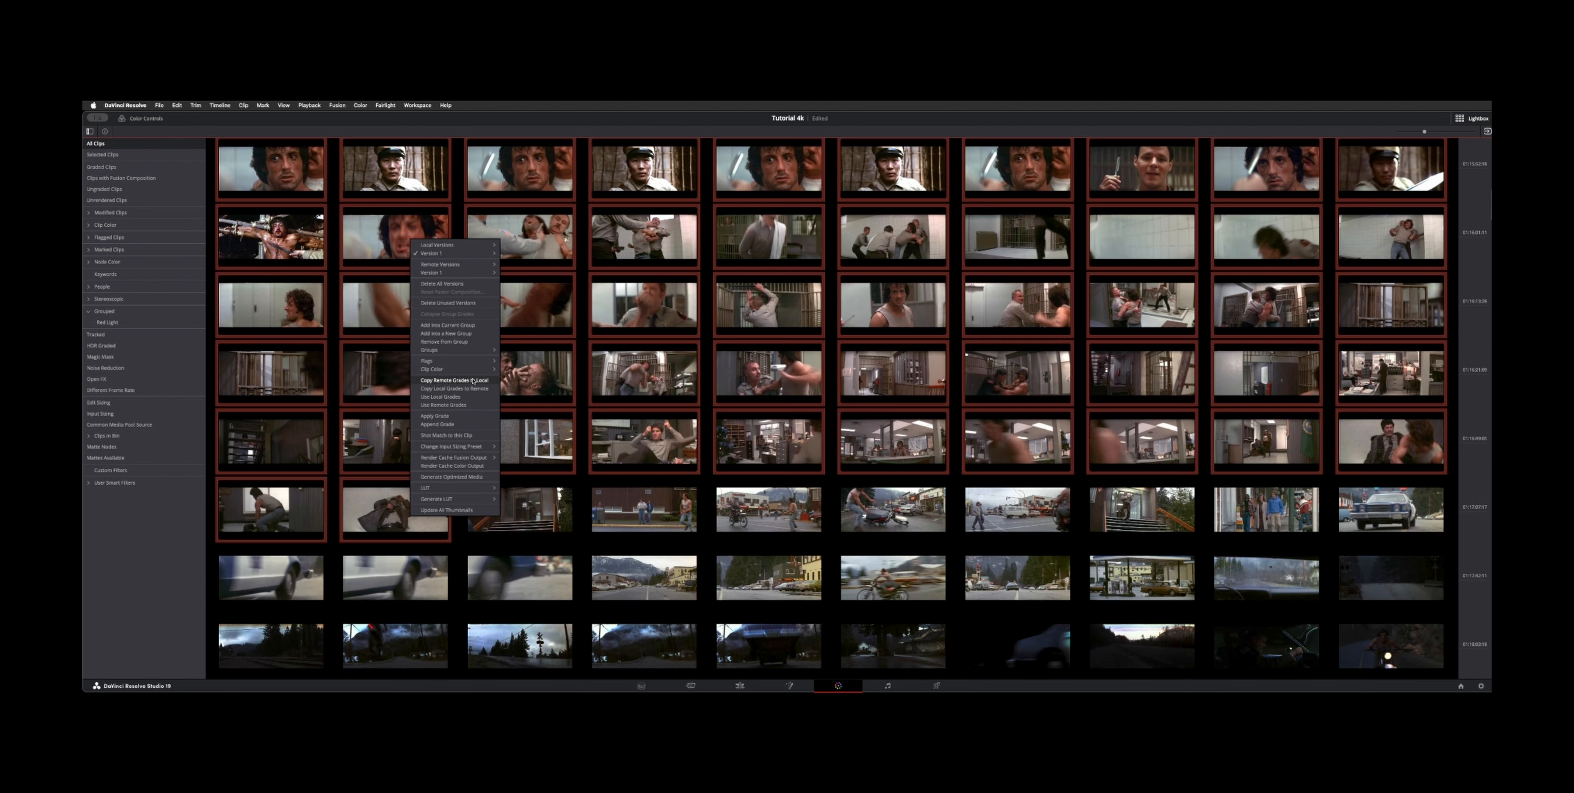
pyautogui.moveTo(471, 370)
pyautogui.click(551, 394)
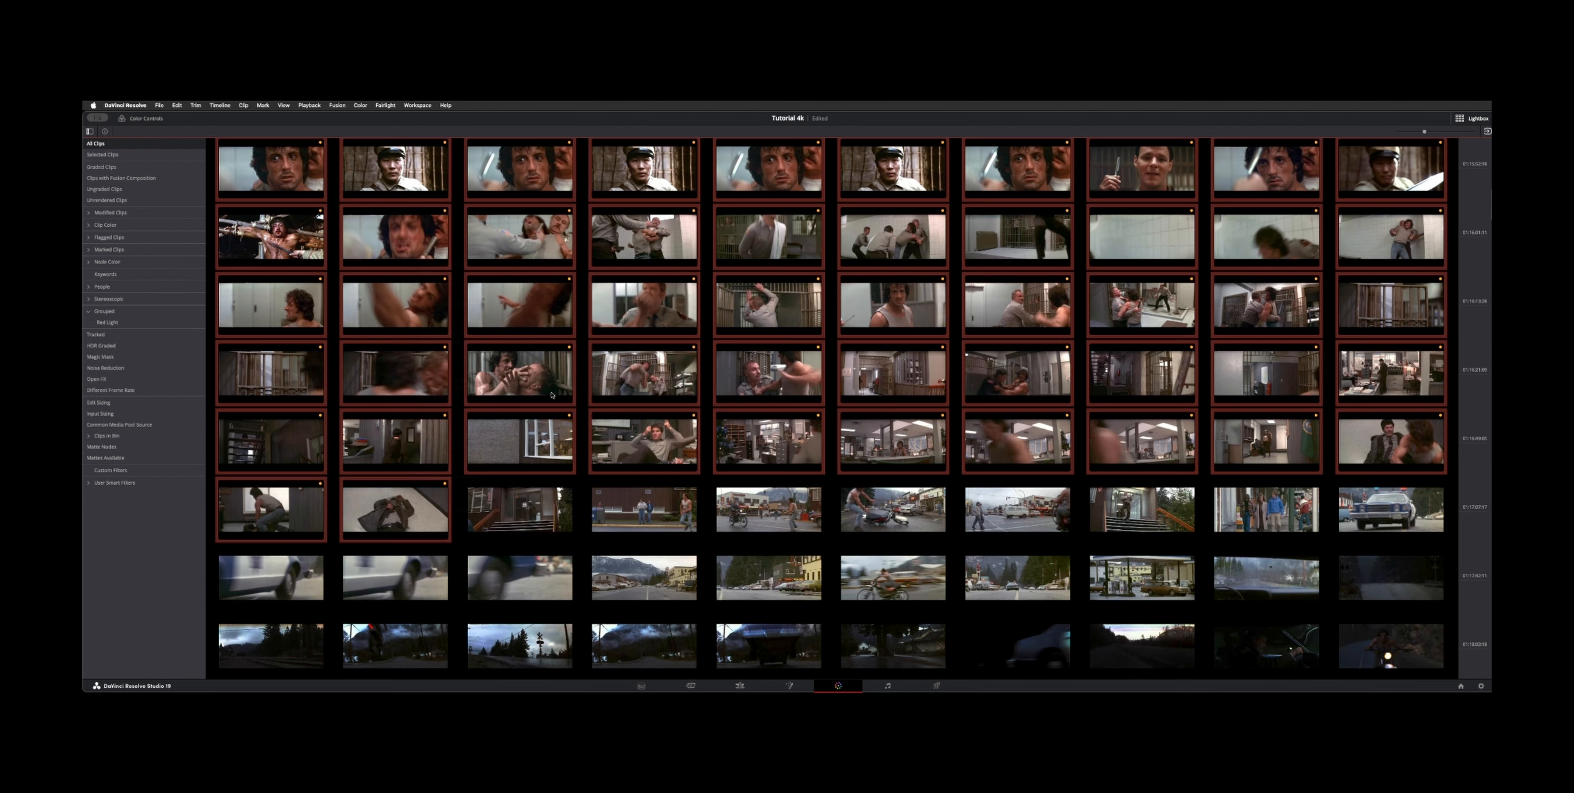
# Step: Filter the Lightbox to show only clips with the Apricot clip color
pyautogui.click(88, 225)
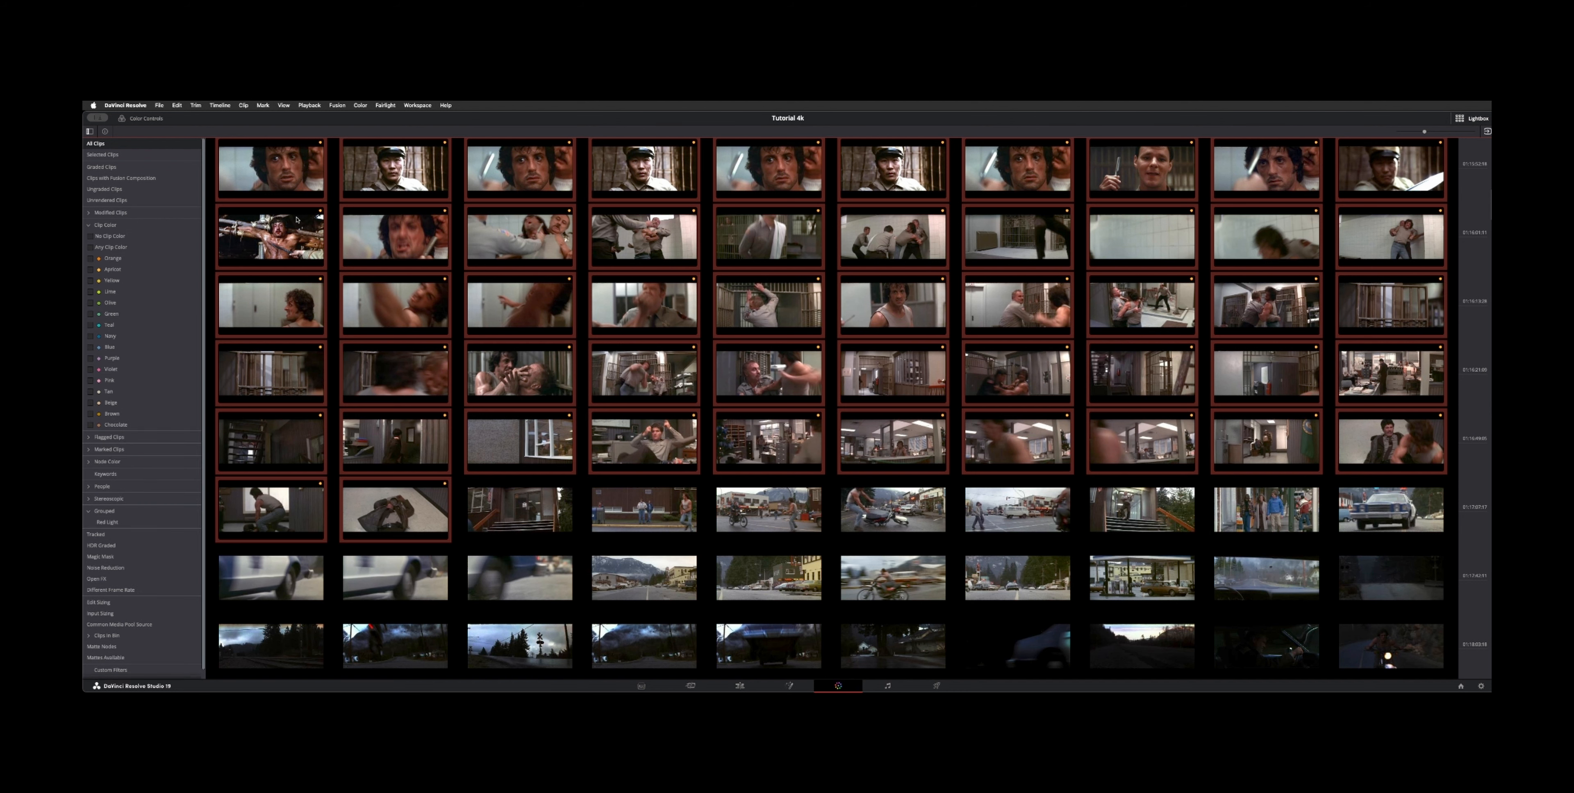
pyautogui.scroll(12, 297, 219)
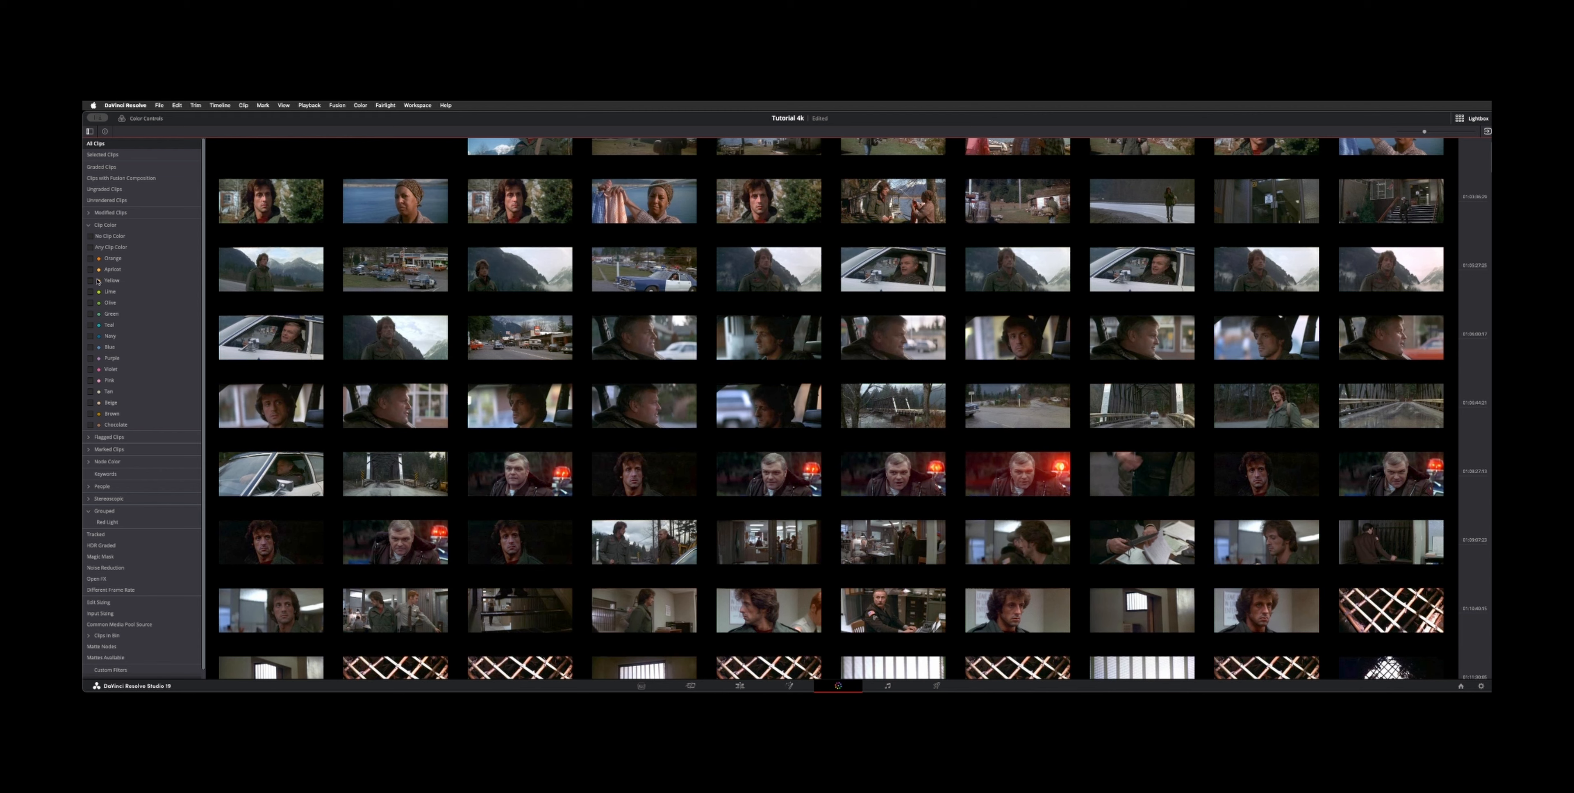
pyautogui.click(91, 269)
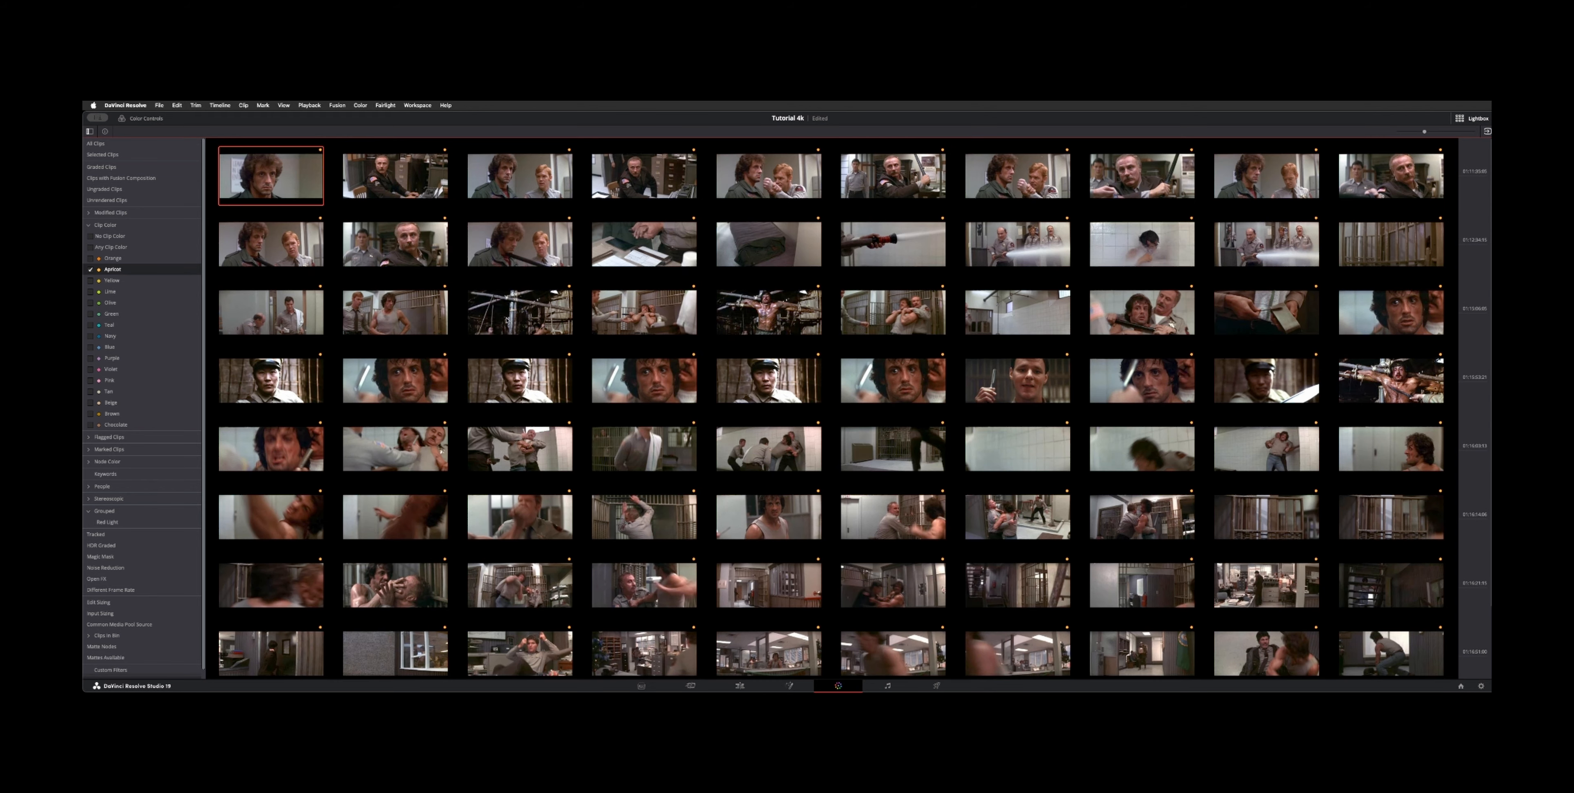
pyautogui.scroll(-3, 404, 280)
pyautogui.scroll(3, 538, 401)
# Step: Close the Lightbox and visit the Edit page before returning to the Color page
pyautogui.click(1471, 119)
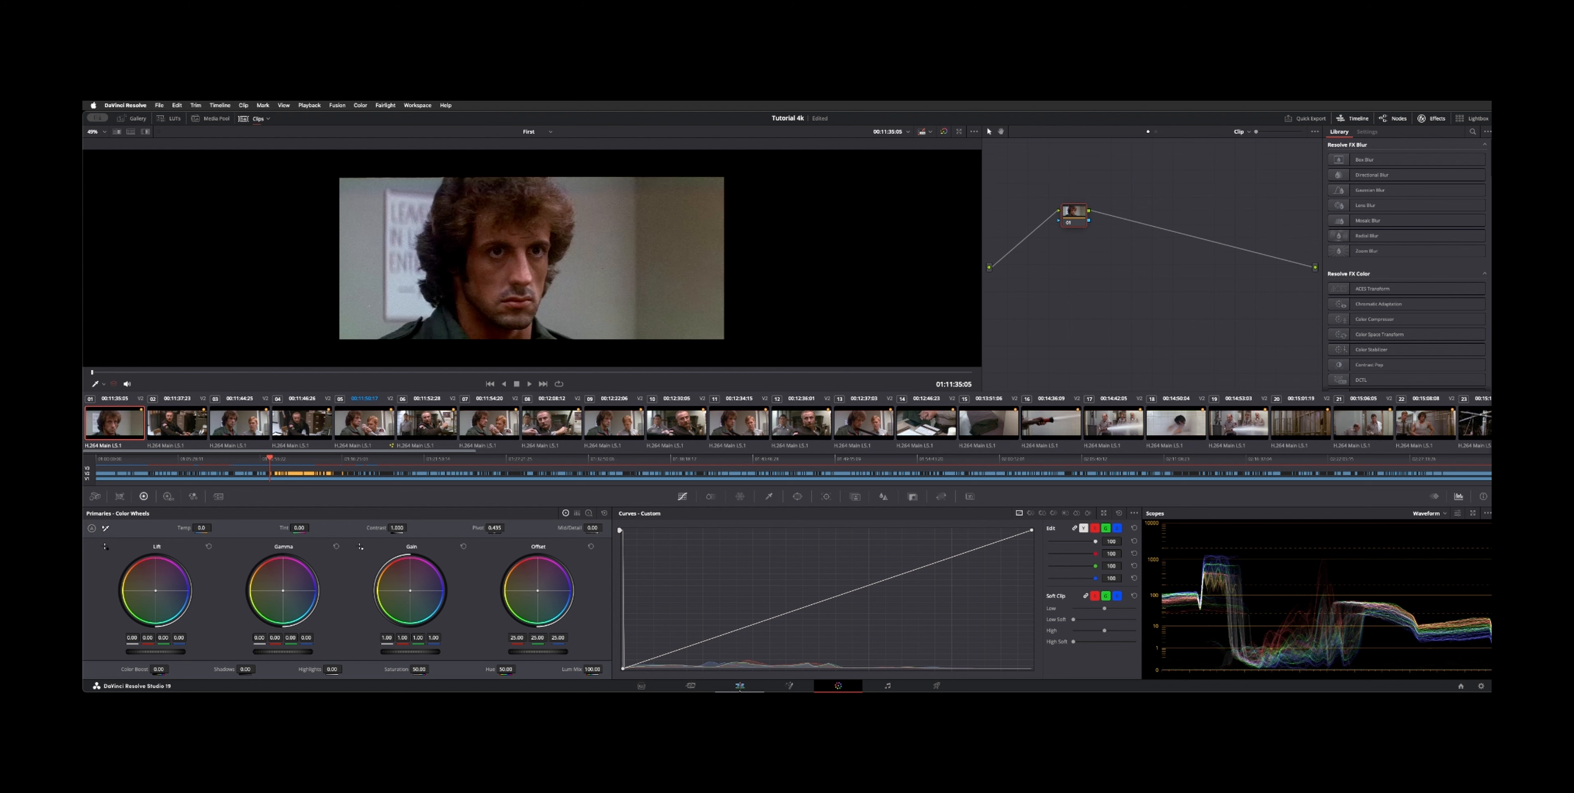
pyautogui.click(739, 686)
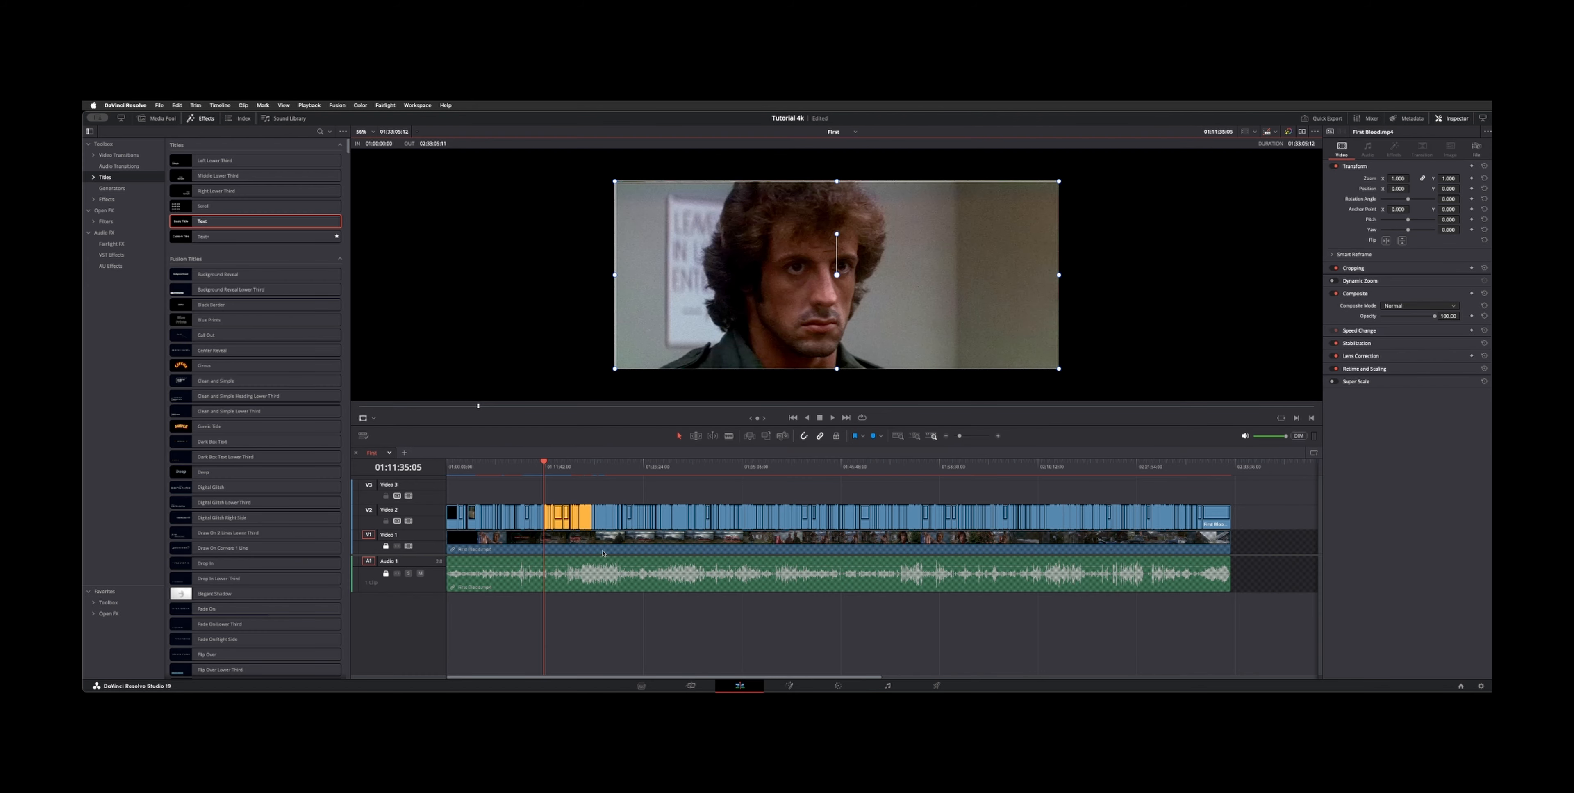
pyautogui.click(838, 684)
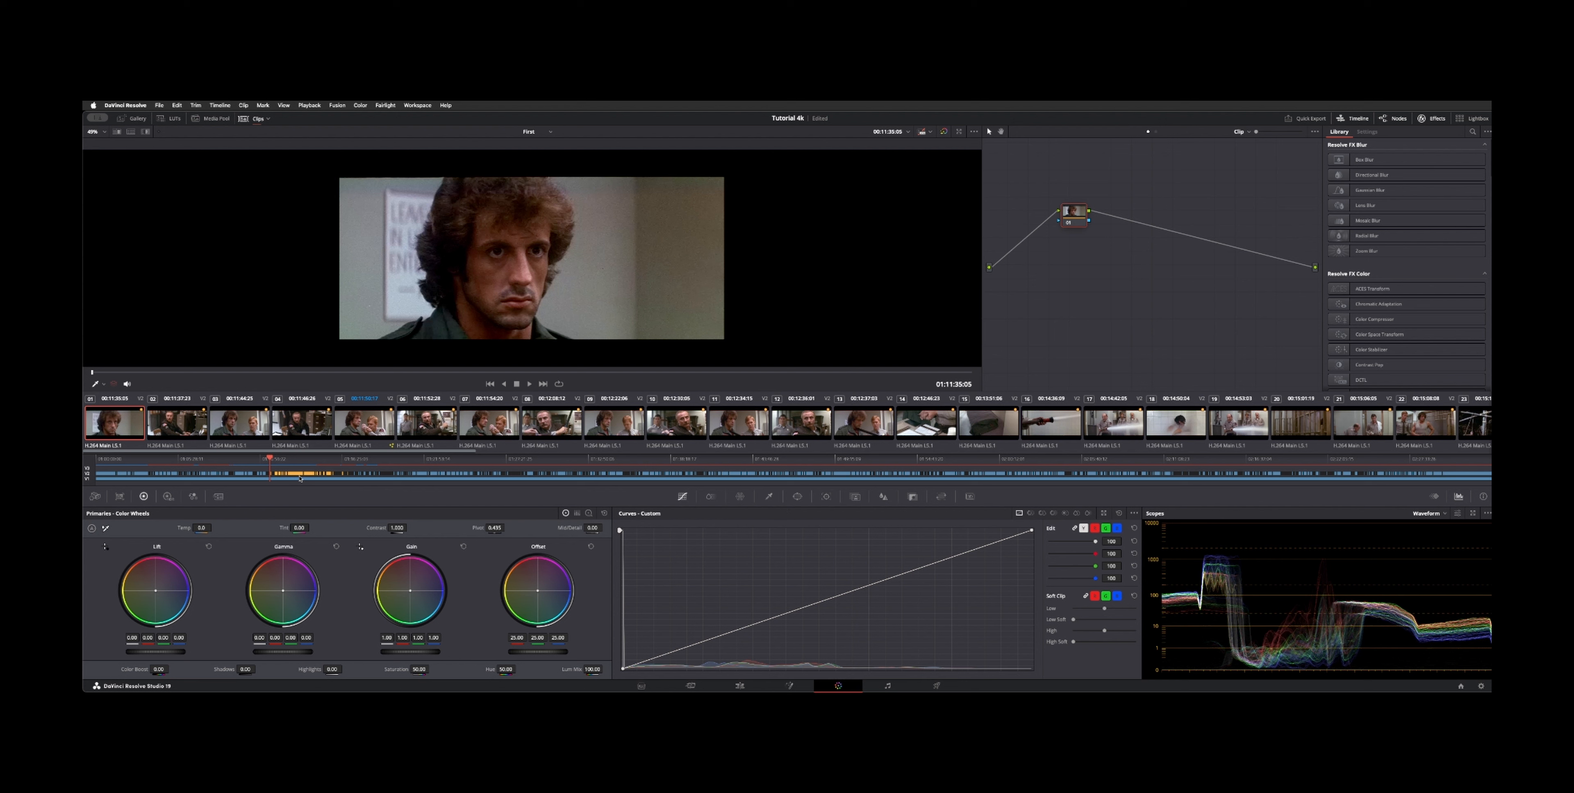
pyautogui.click(1115, 303)
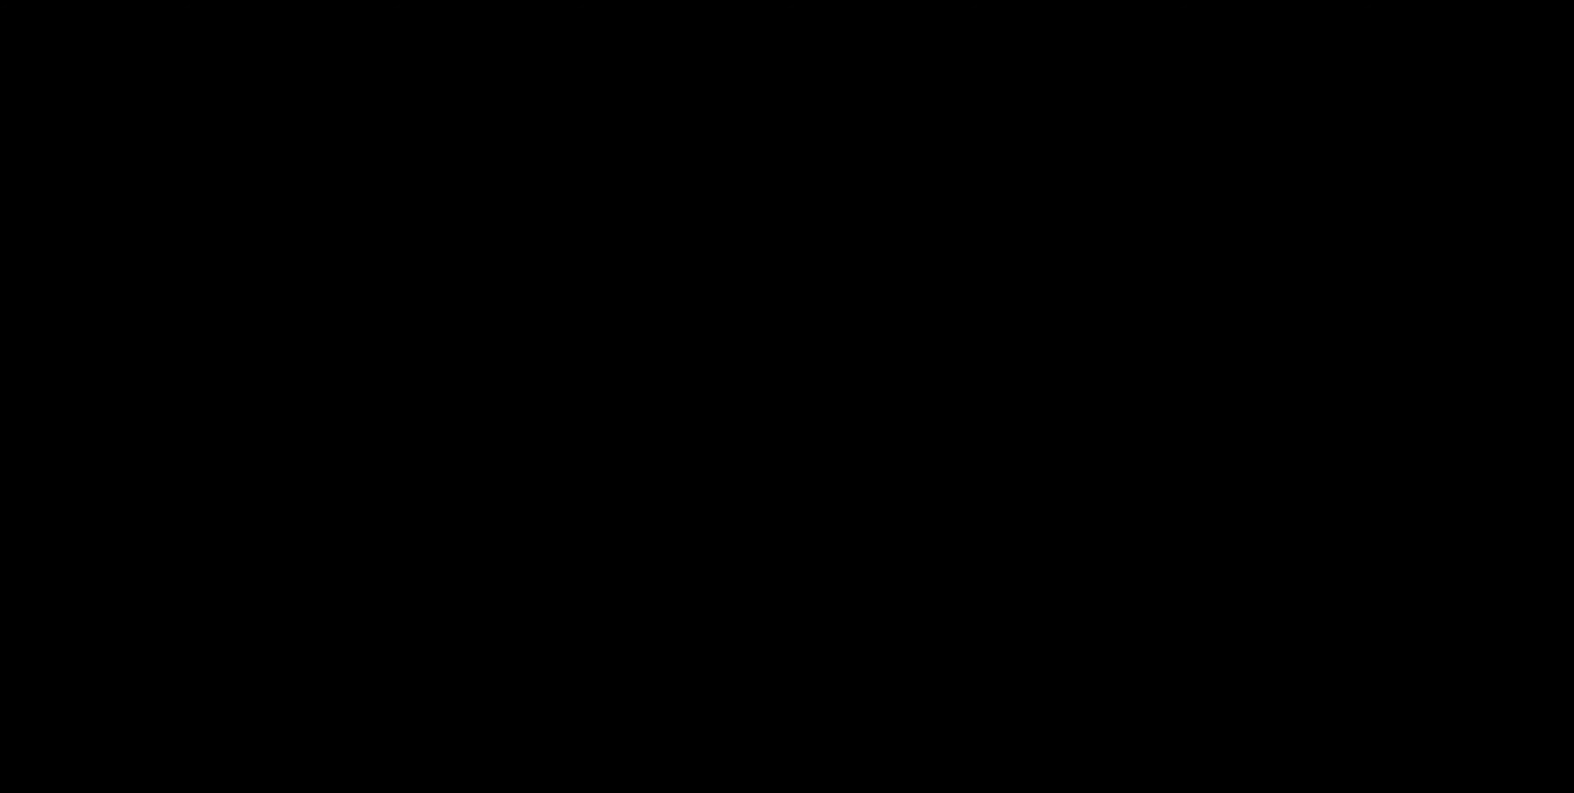